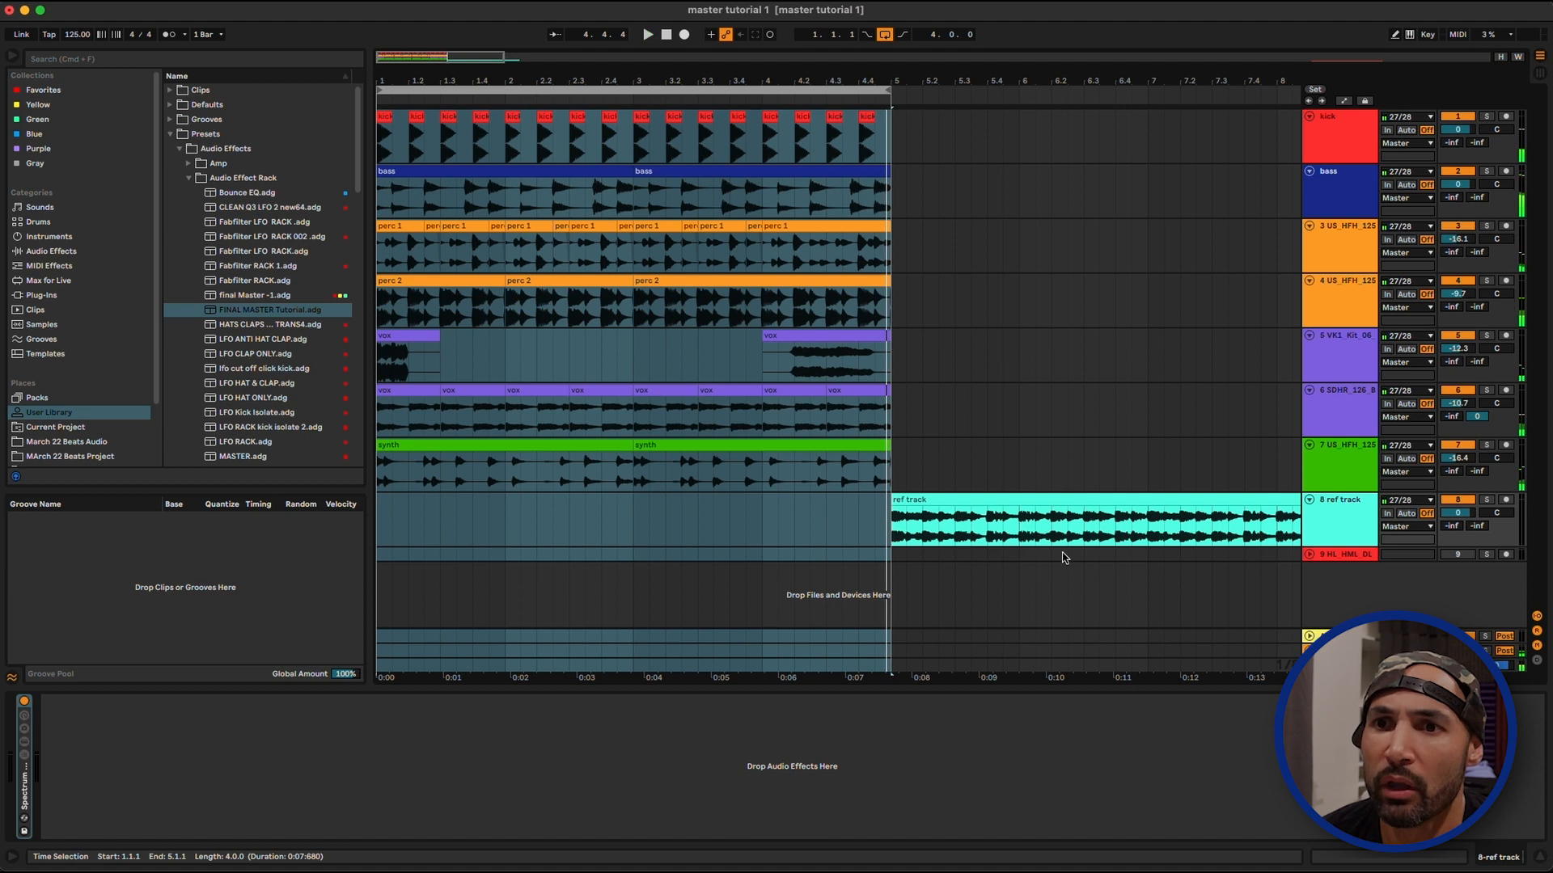
Loop the reference track from bar 5 to 9 to audition it, and return the four-bar loop to bar 1
left_click_drag(614, 90, 1135, 105)
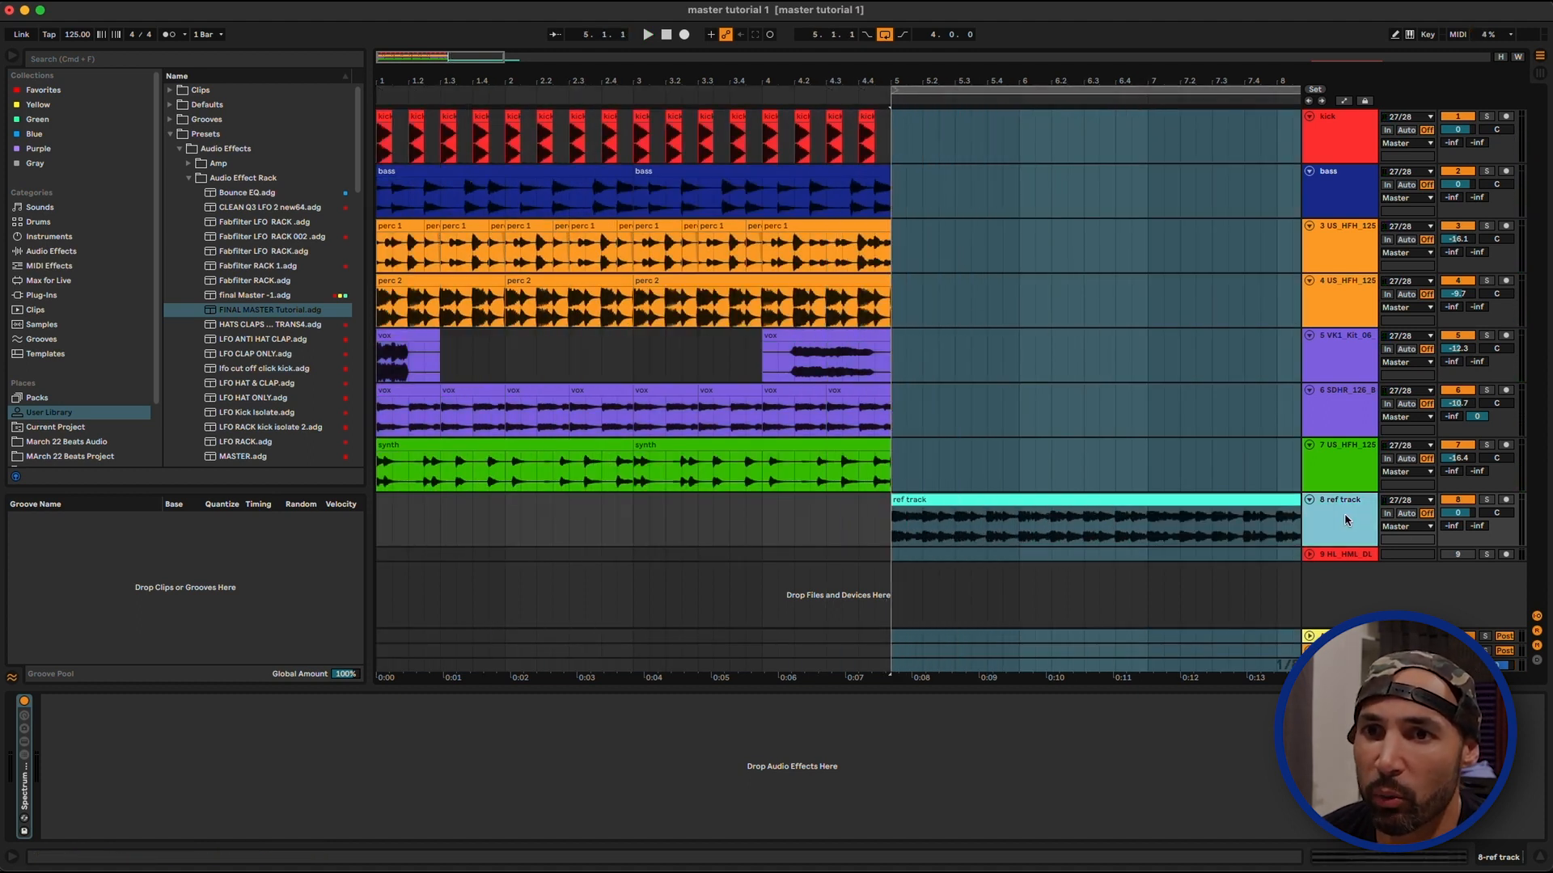
left_click(1058, 92)
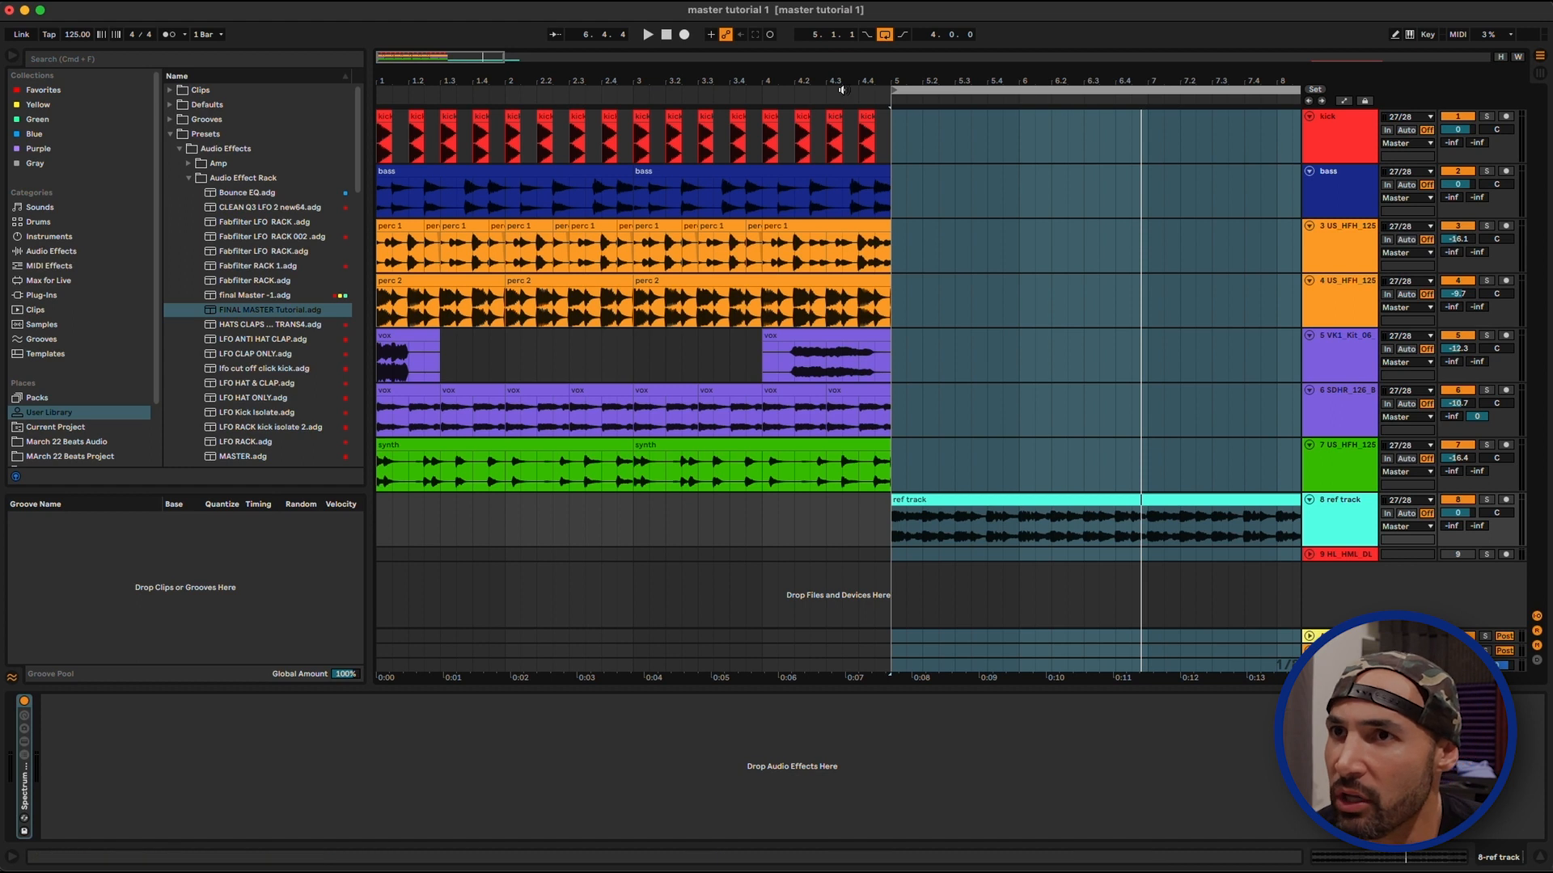
left_click_drag(884, 79, 413, 85)
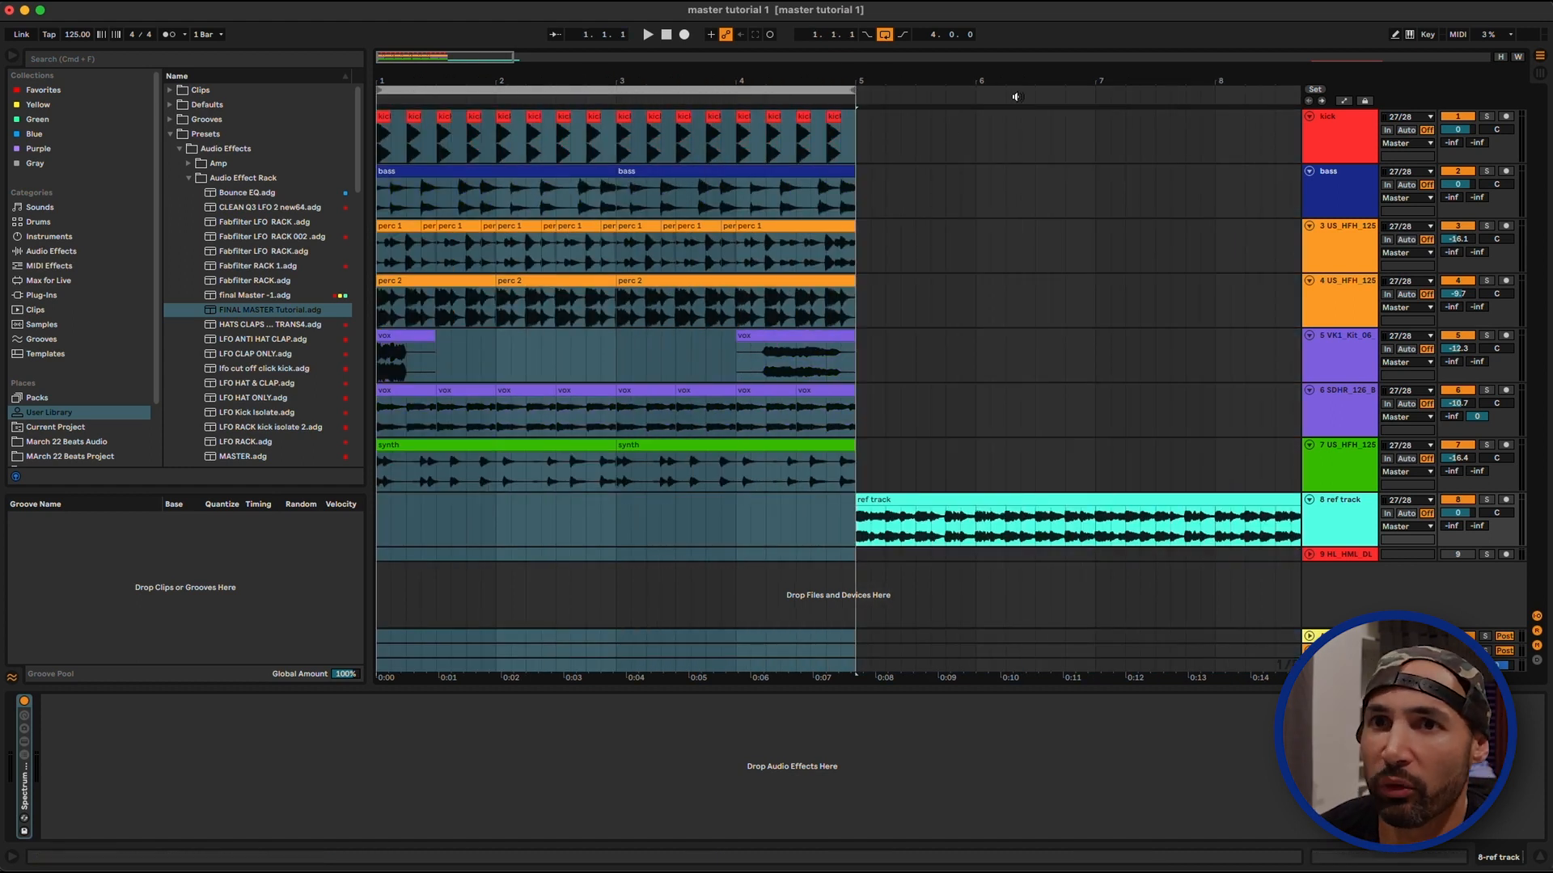
Solo the kick track and raise its Utility gain to -6.11 dB while checking the level in Spectrum during playback
left_click(1356, 136)
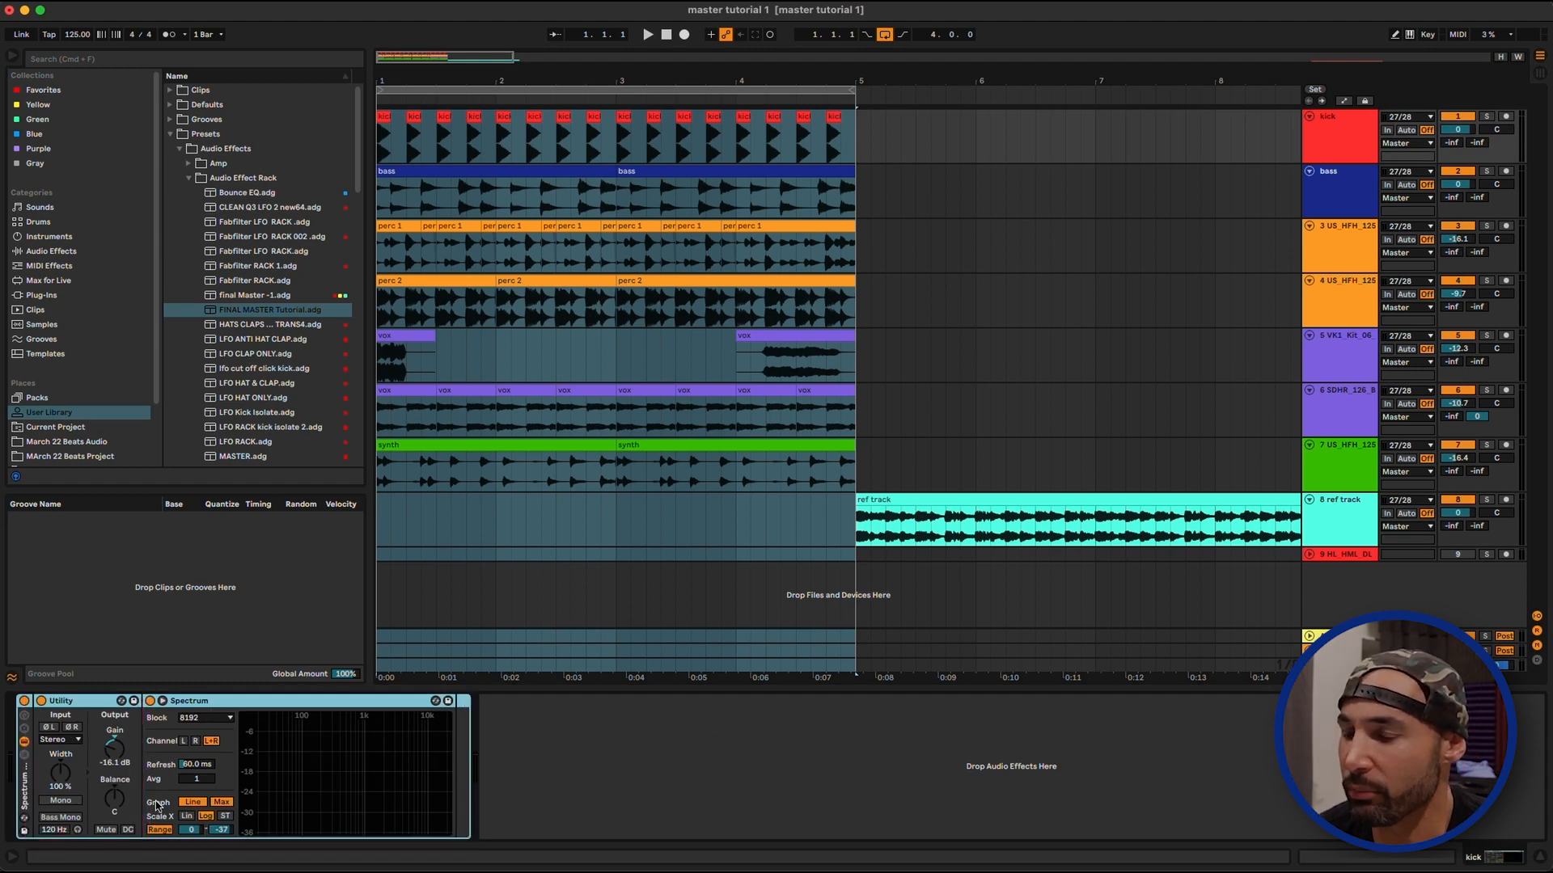
left_click(1486, 117)
key("space")
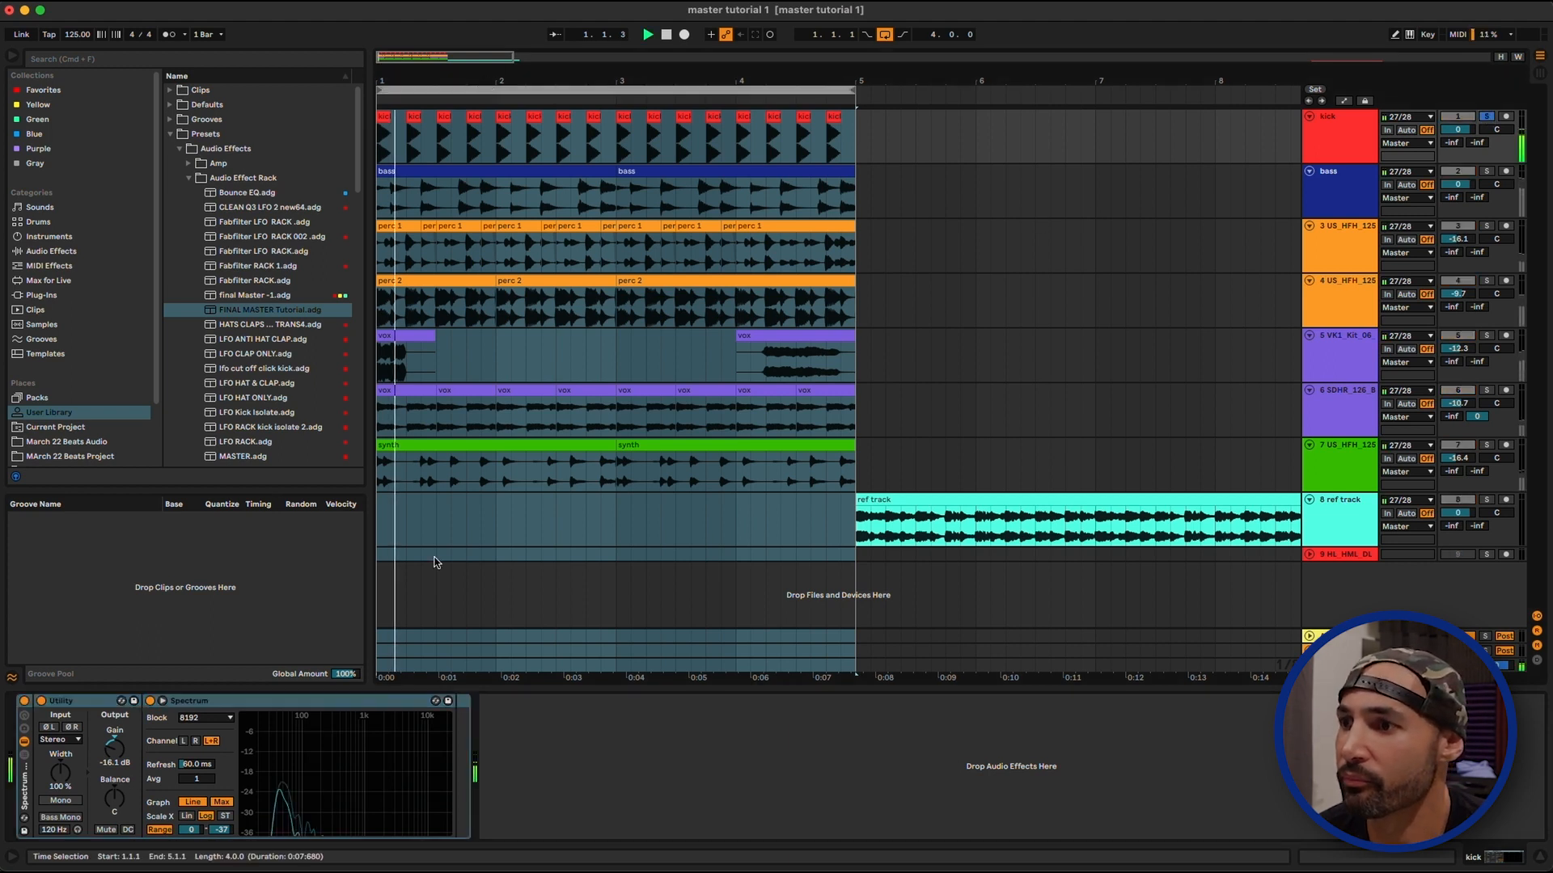
mouse_move(296, 839)
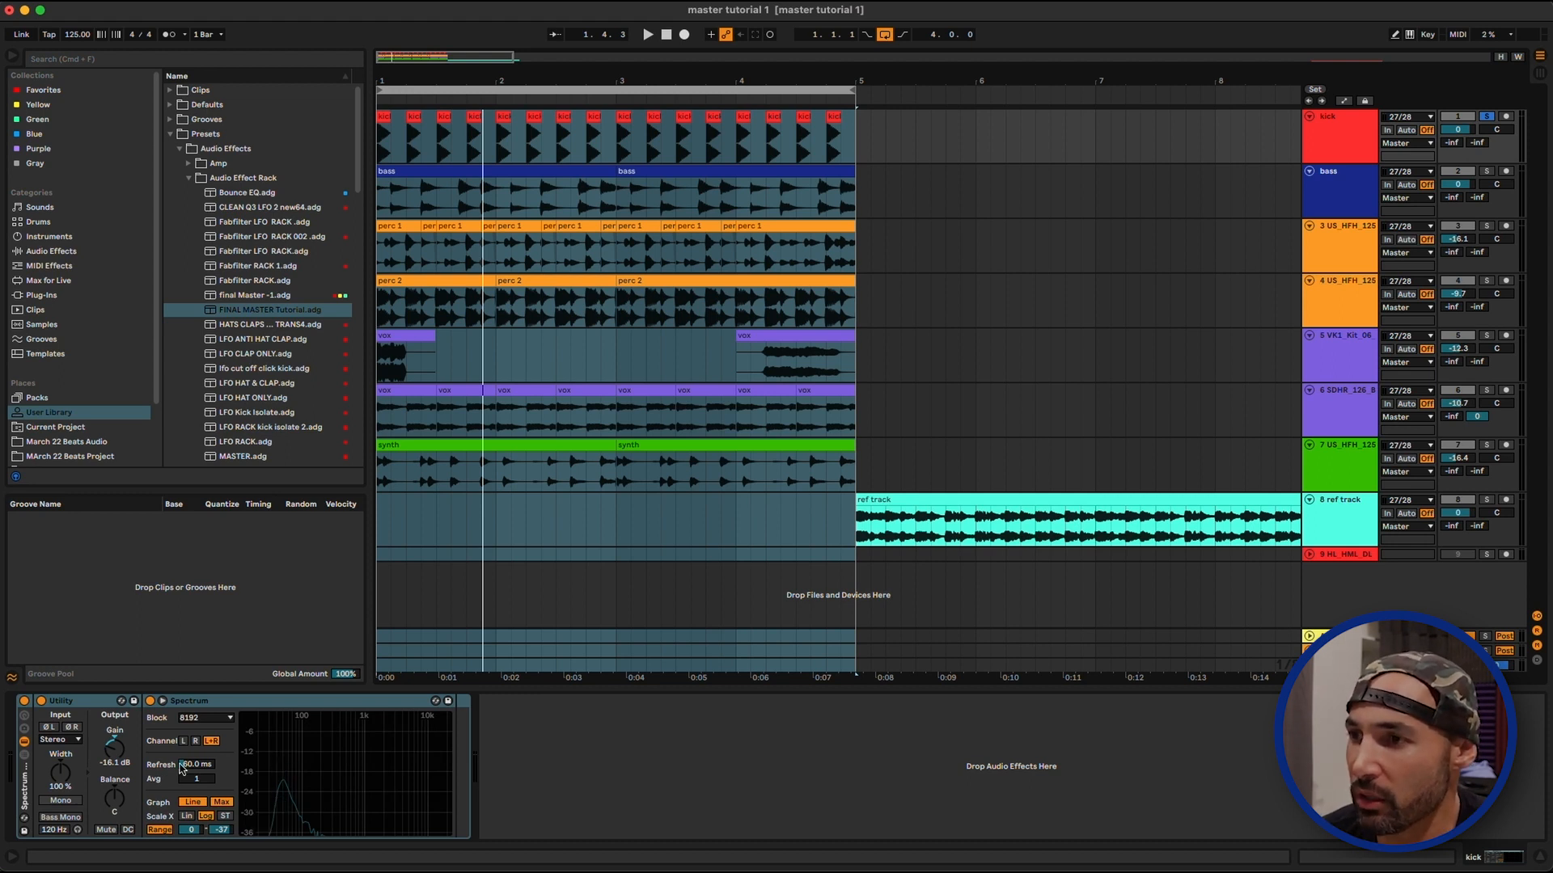
left_click_drag(123, 757, 114, 747)
key("space")
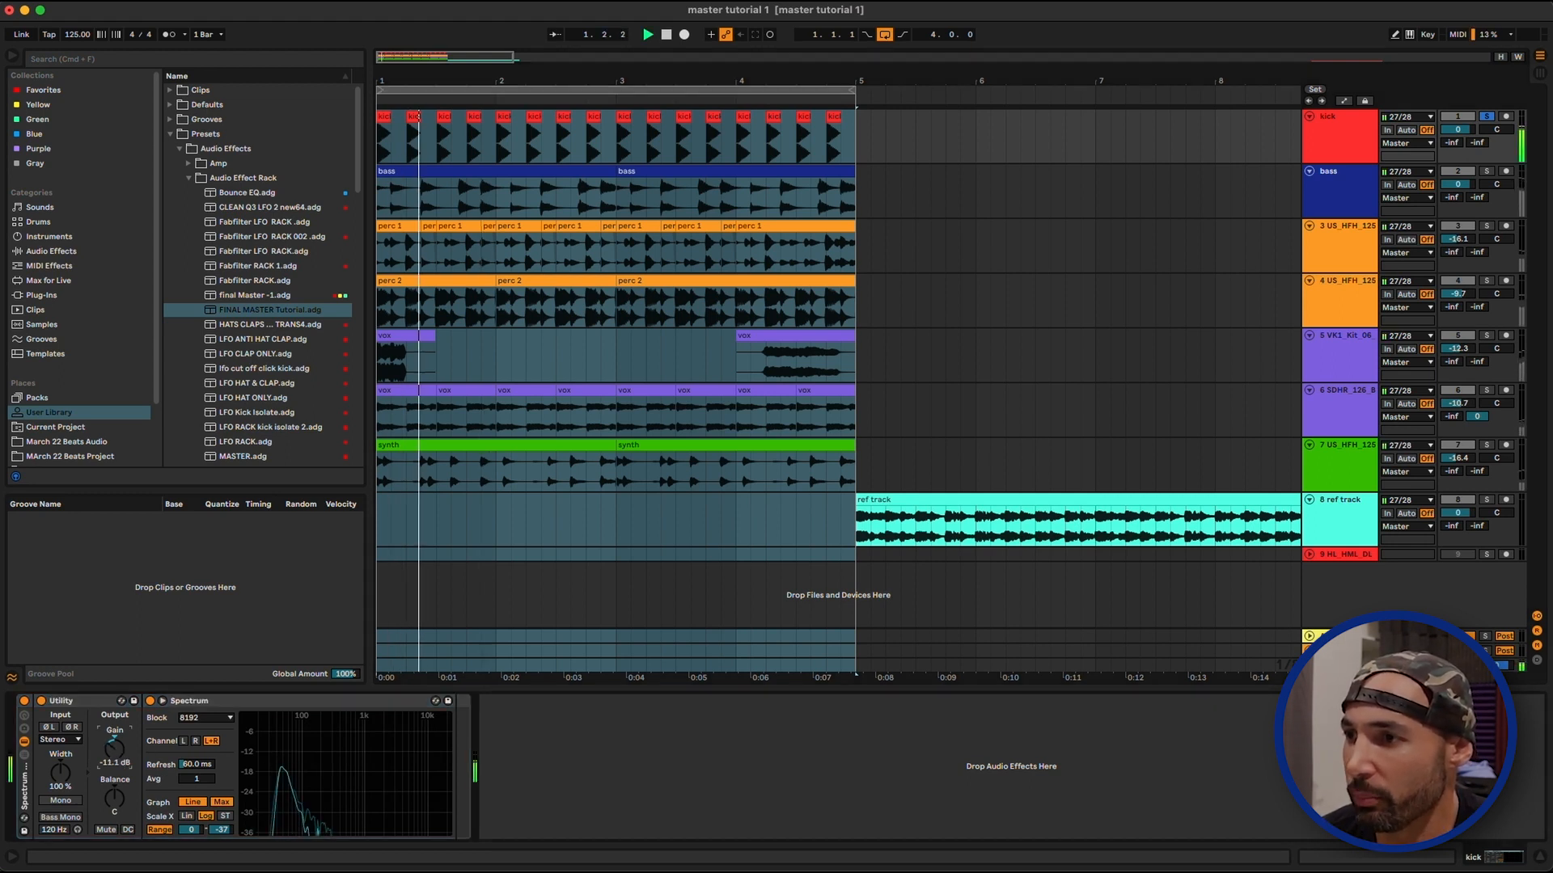
left_click_drag(114, 747, 114, 735)
mouse_move(312, 769)
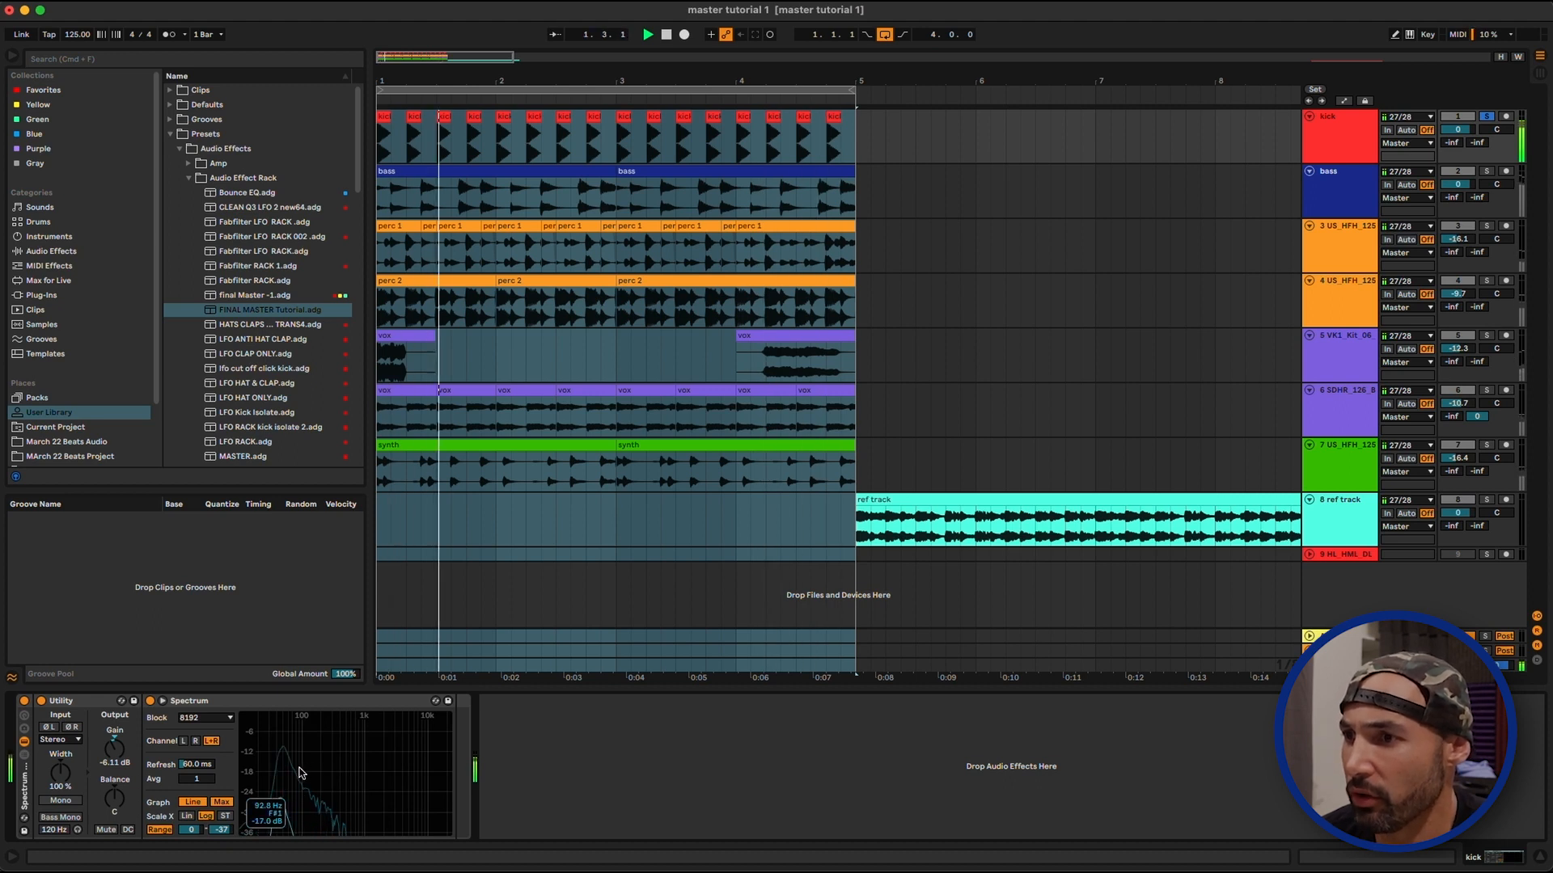
key("space")
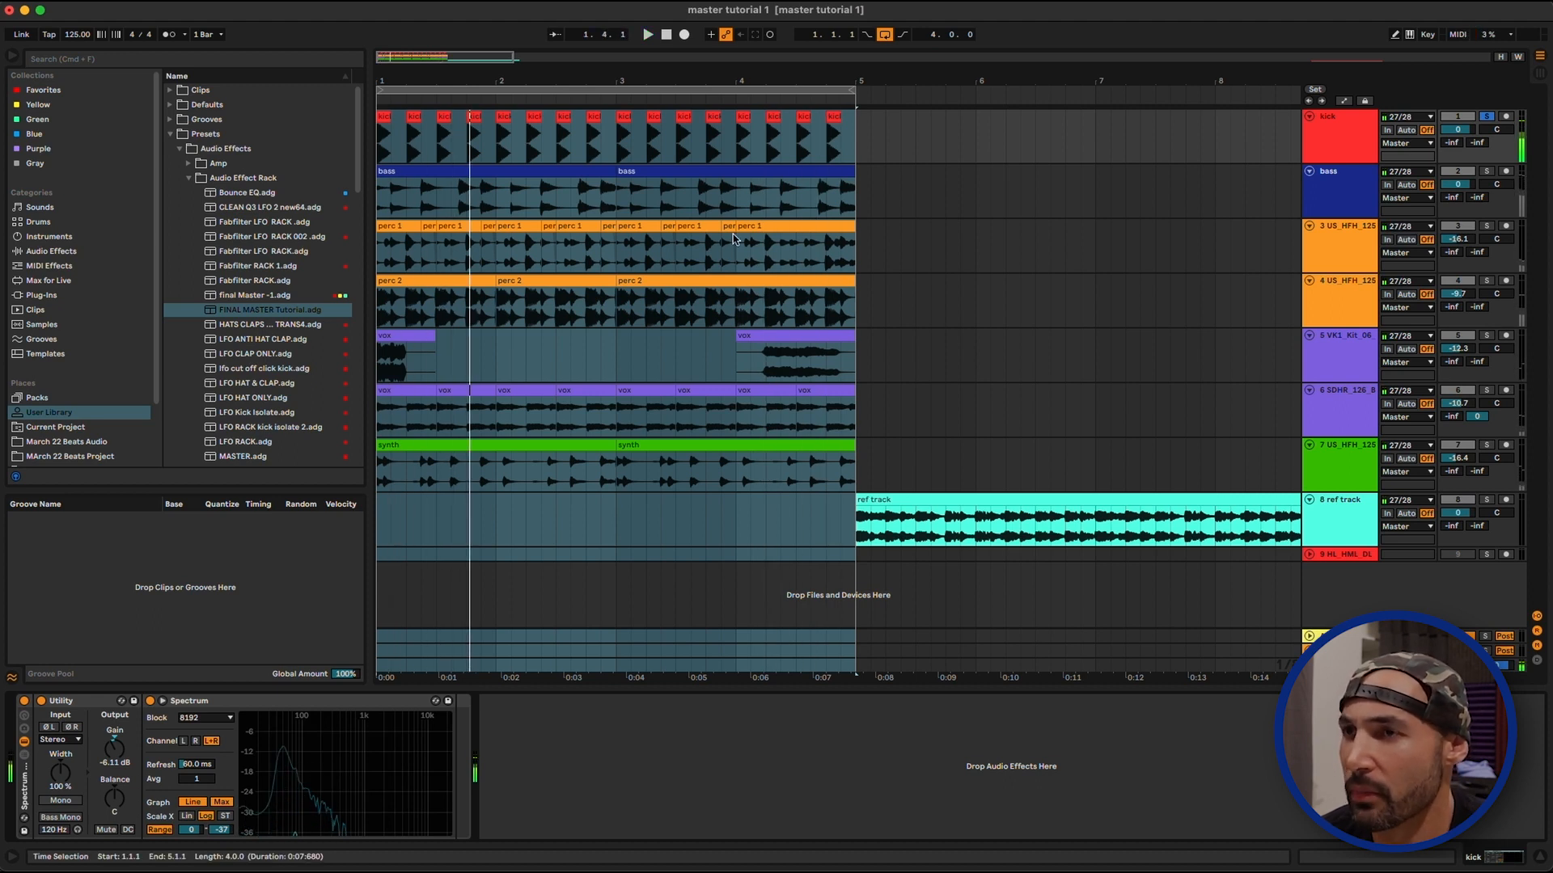
Solo the bass track over the four-bar loop and raise its Utility gain to -2.78 dB while watching its Spectrum
left_click(931, 179)
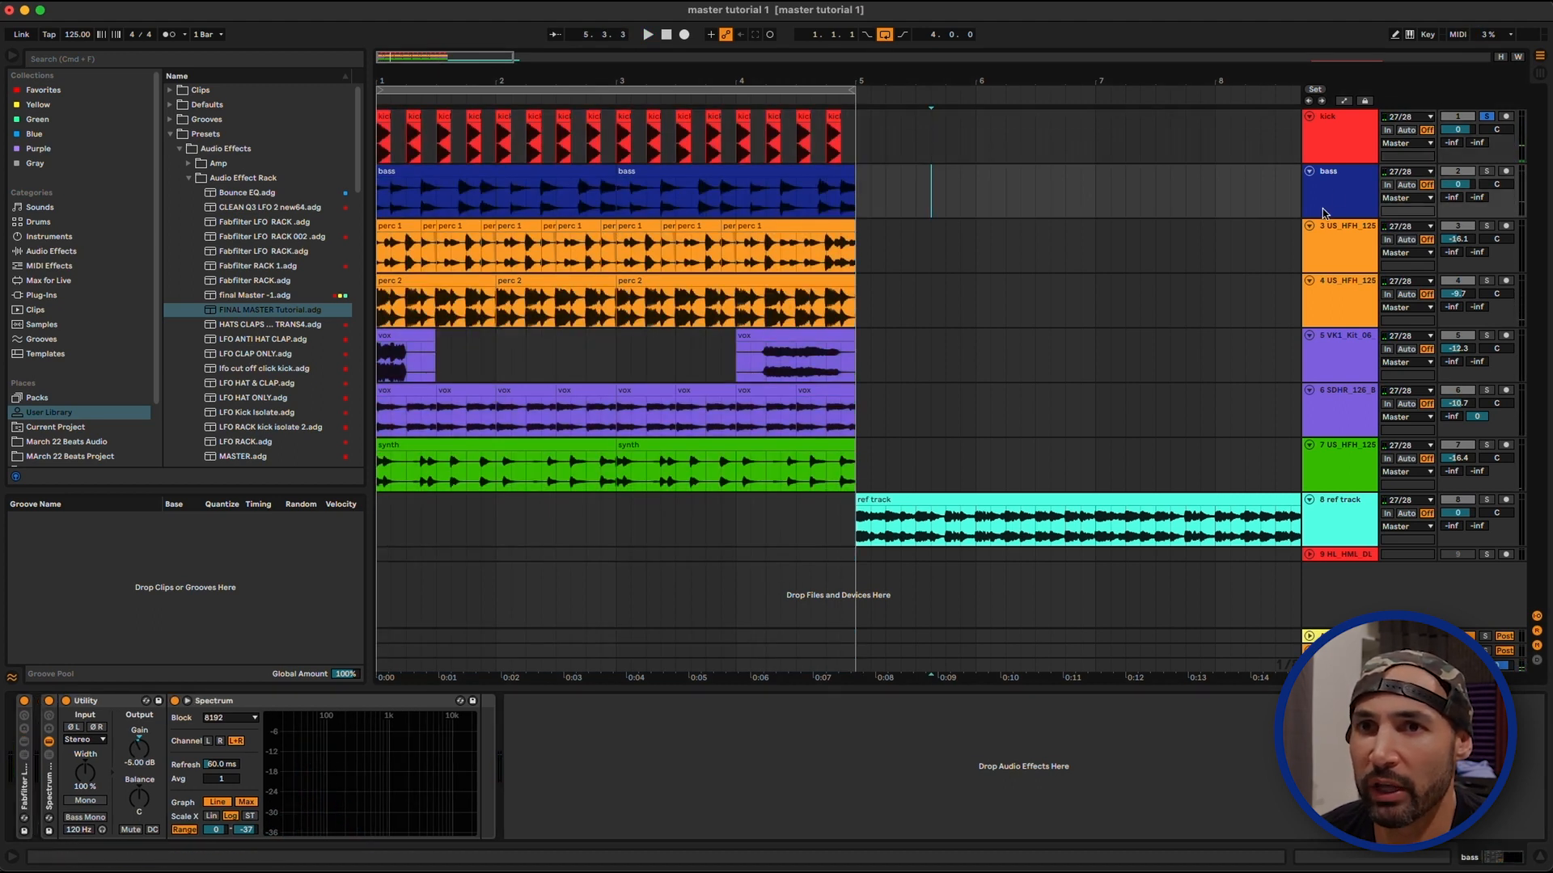
left_click(1486, 172)
left_click(616, 89)
key("space")
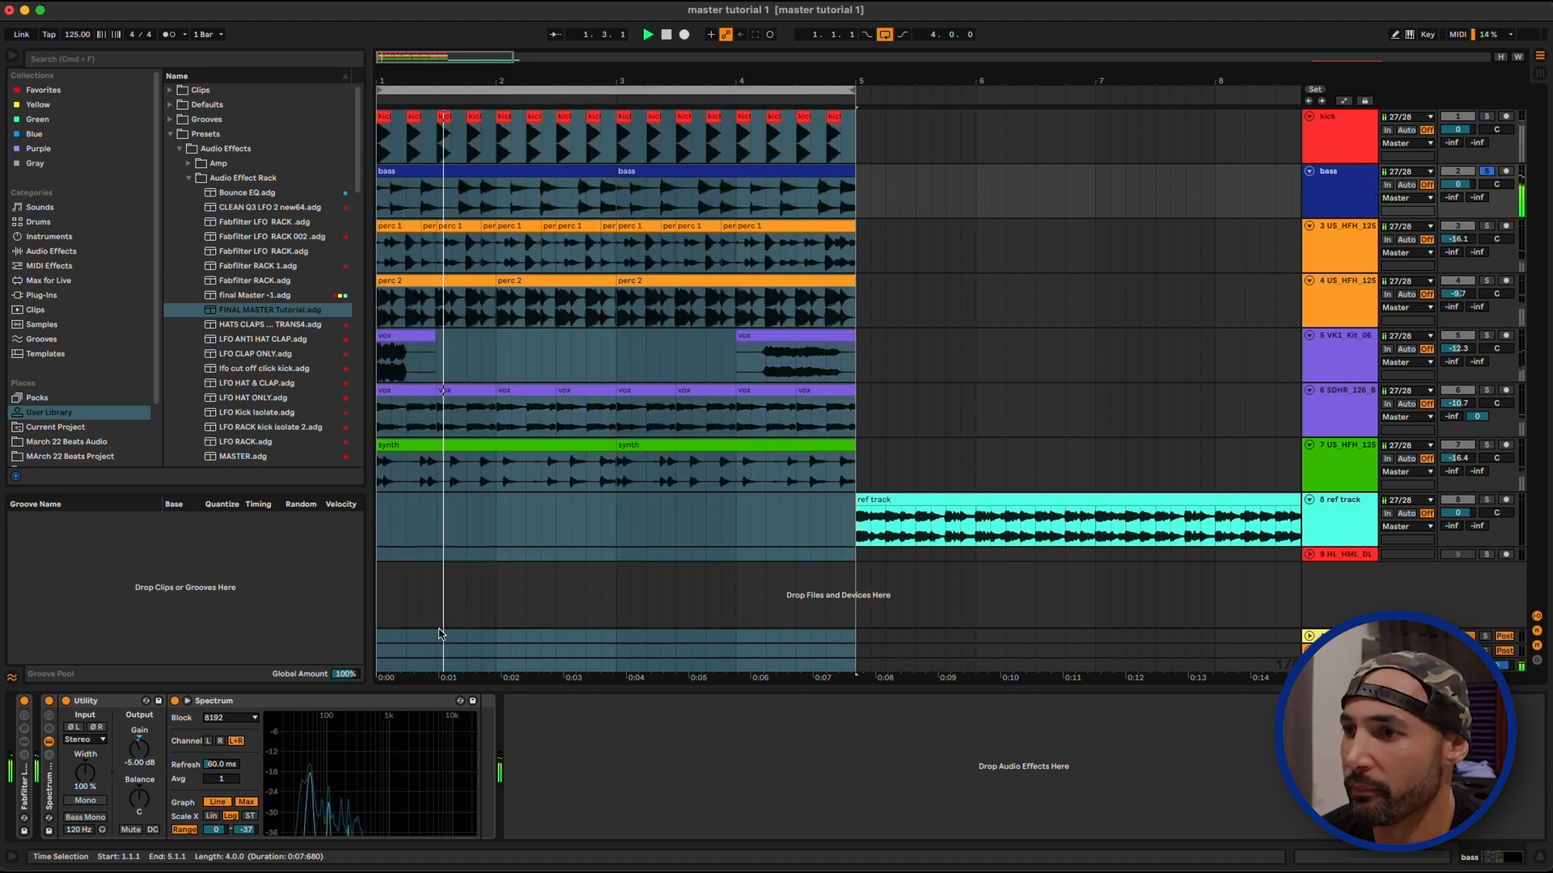
mouse_move(296, 777)
left_click_drag(139, 750, 139, 739)
mouse_move(359, 783)
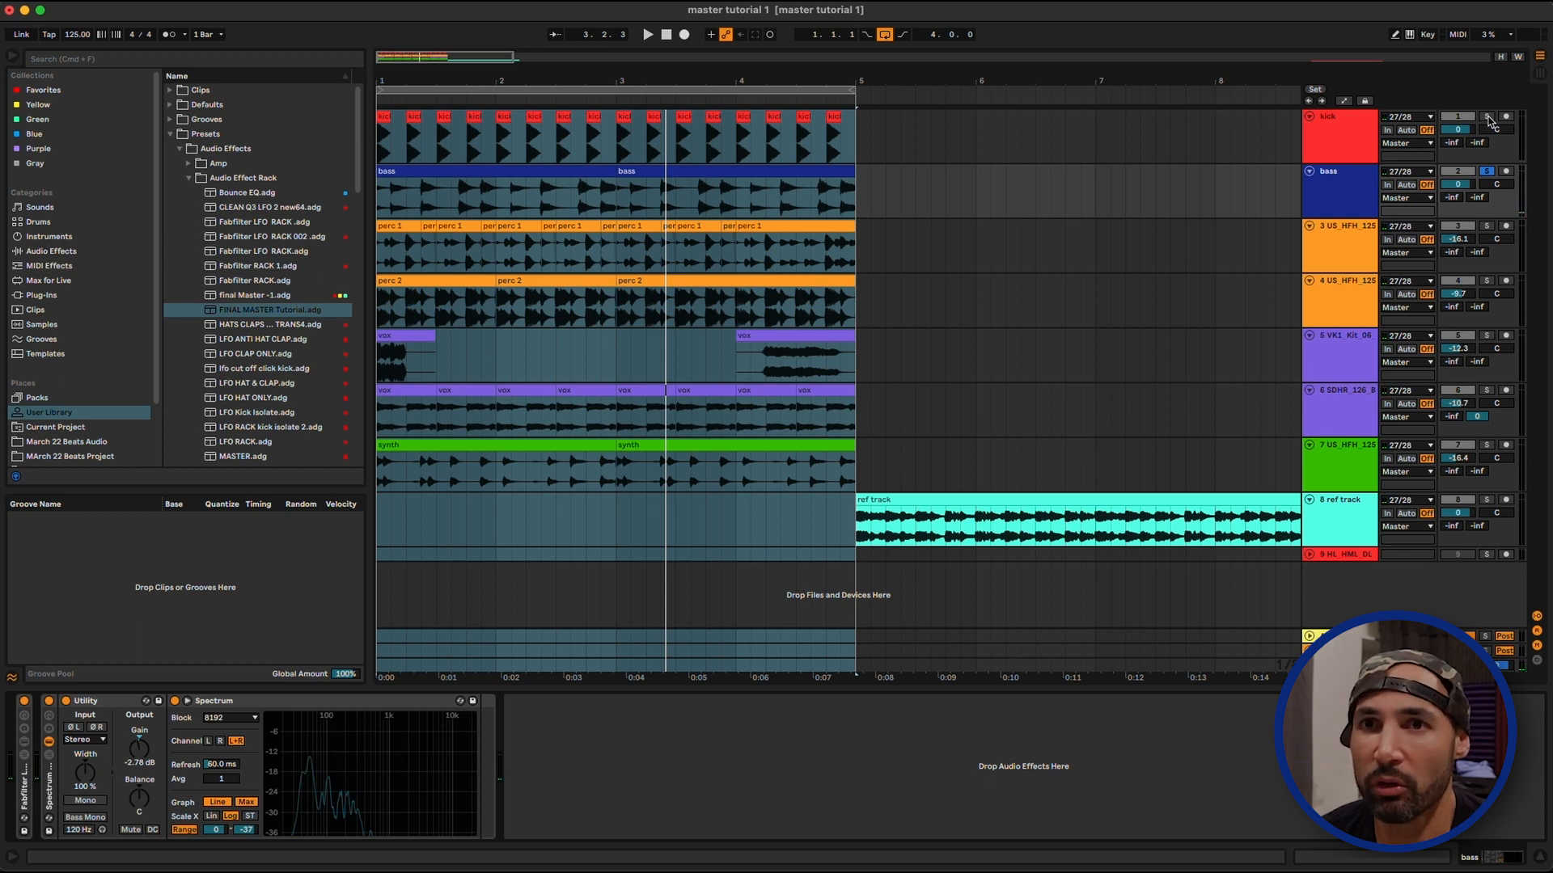
Solo the kick and bass together and play the loop to check their balance
left_click(1339, 146)
key("space")
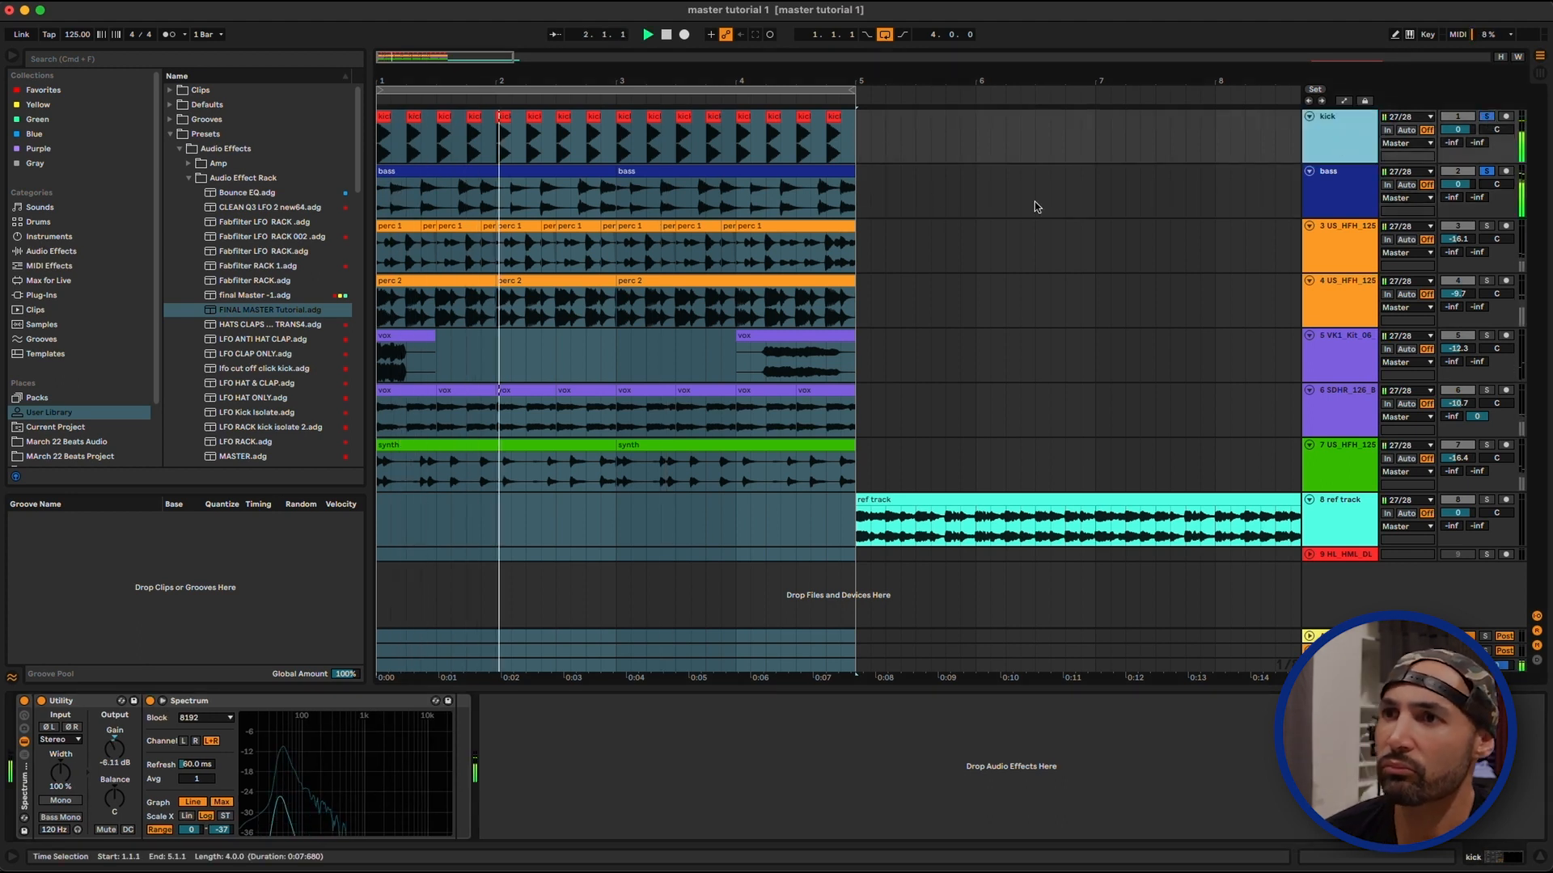
key("space")
Add the first percussion track to the soloed kick and bass, and raise its volume to -1.1 dB during playback
left_click(1215, 245)
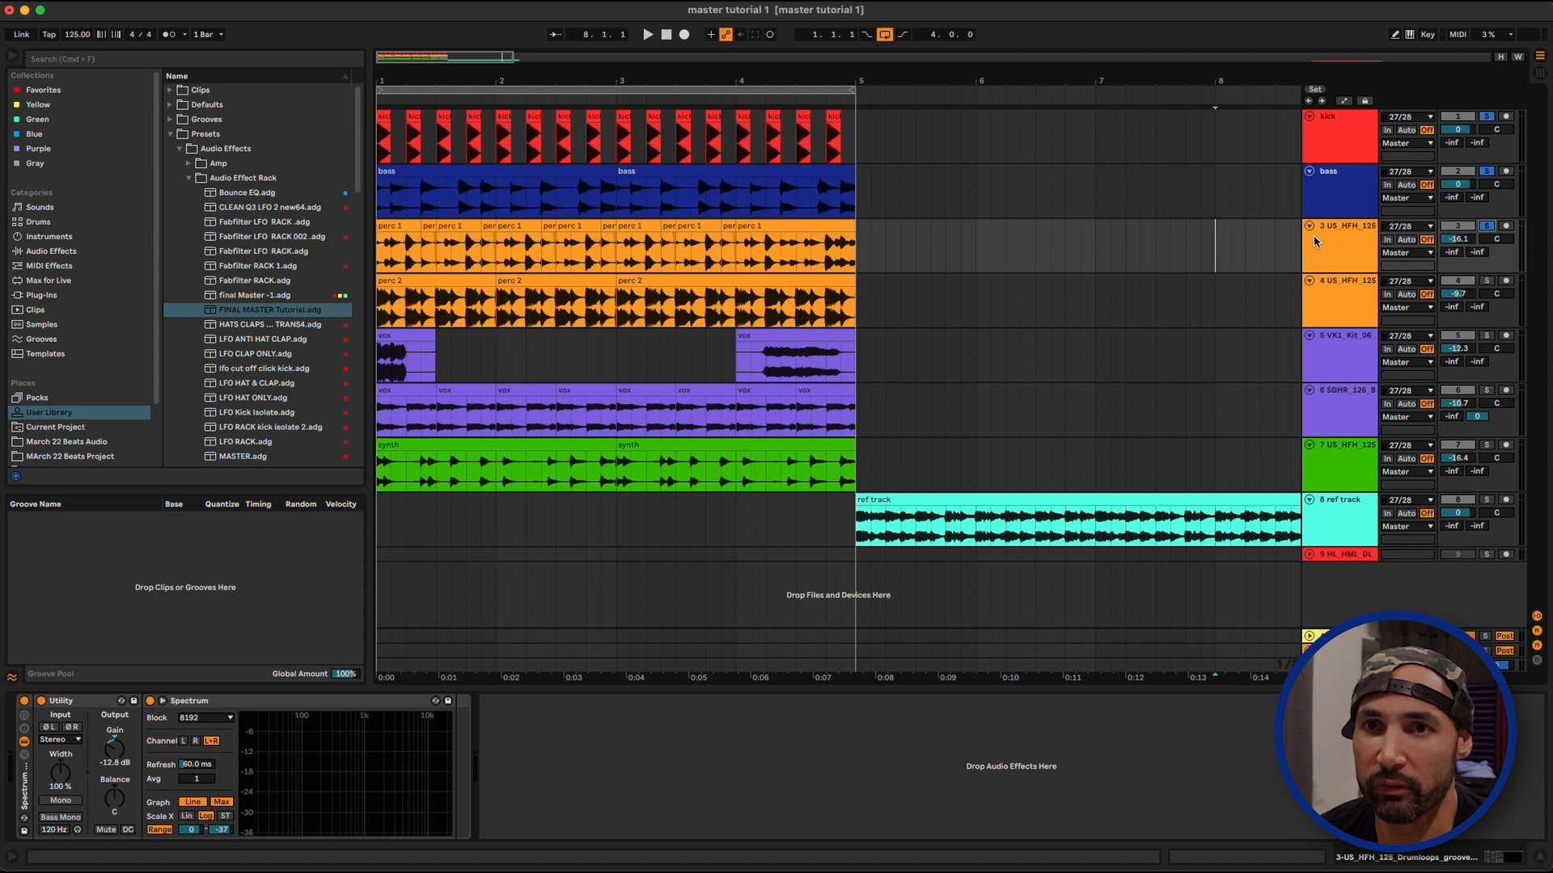
key("super+a")
left_click(1351, 237)
key("space")
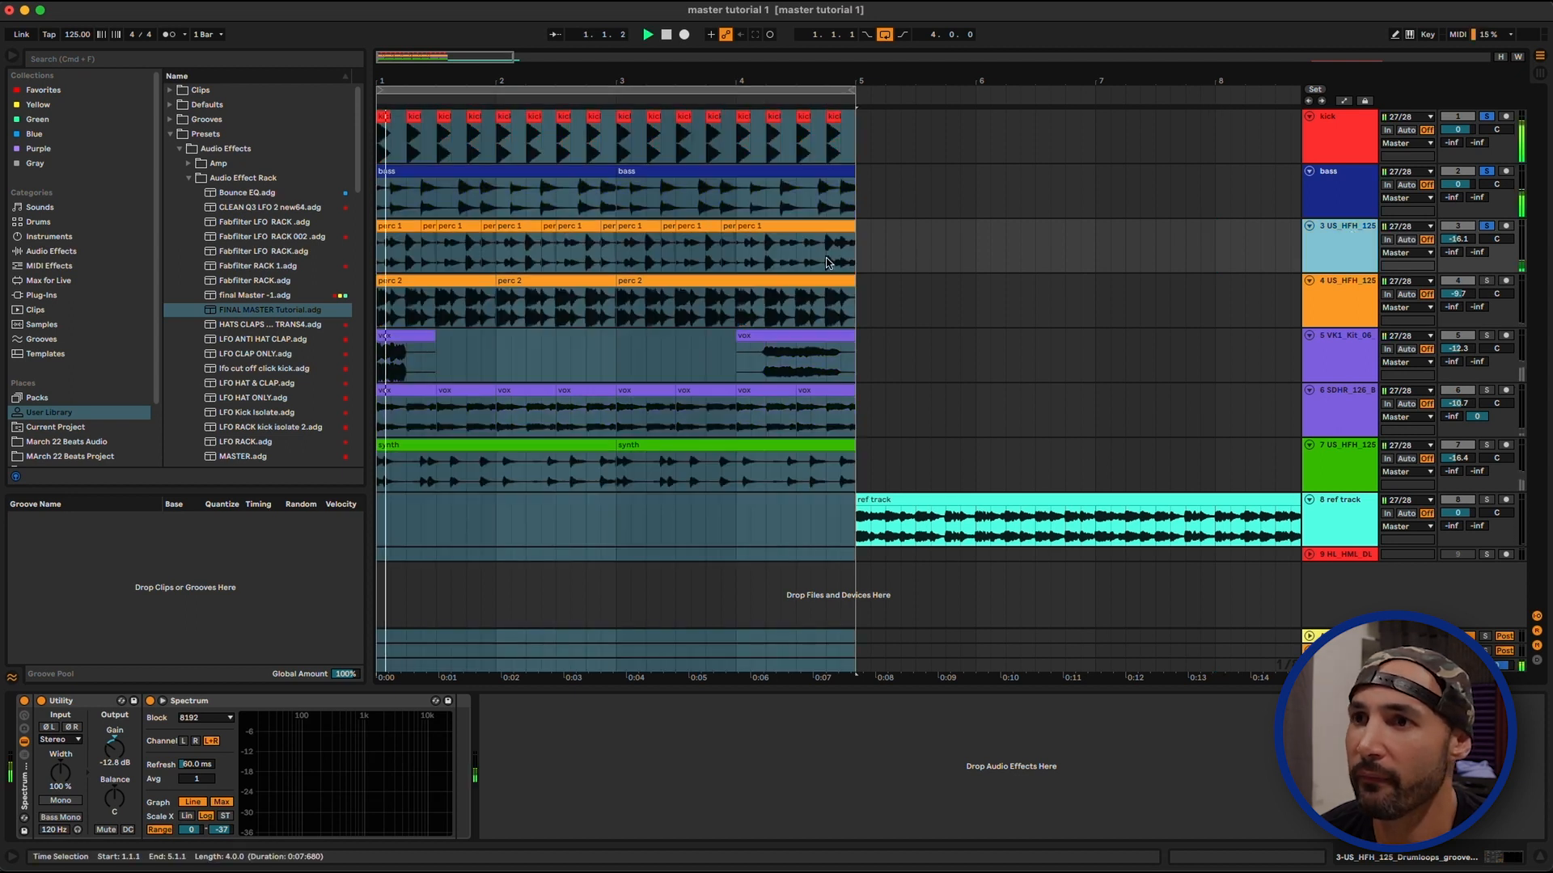
left_click(1217, 252)
left_click_drag(1474, 246, 1474, 198)
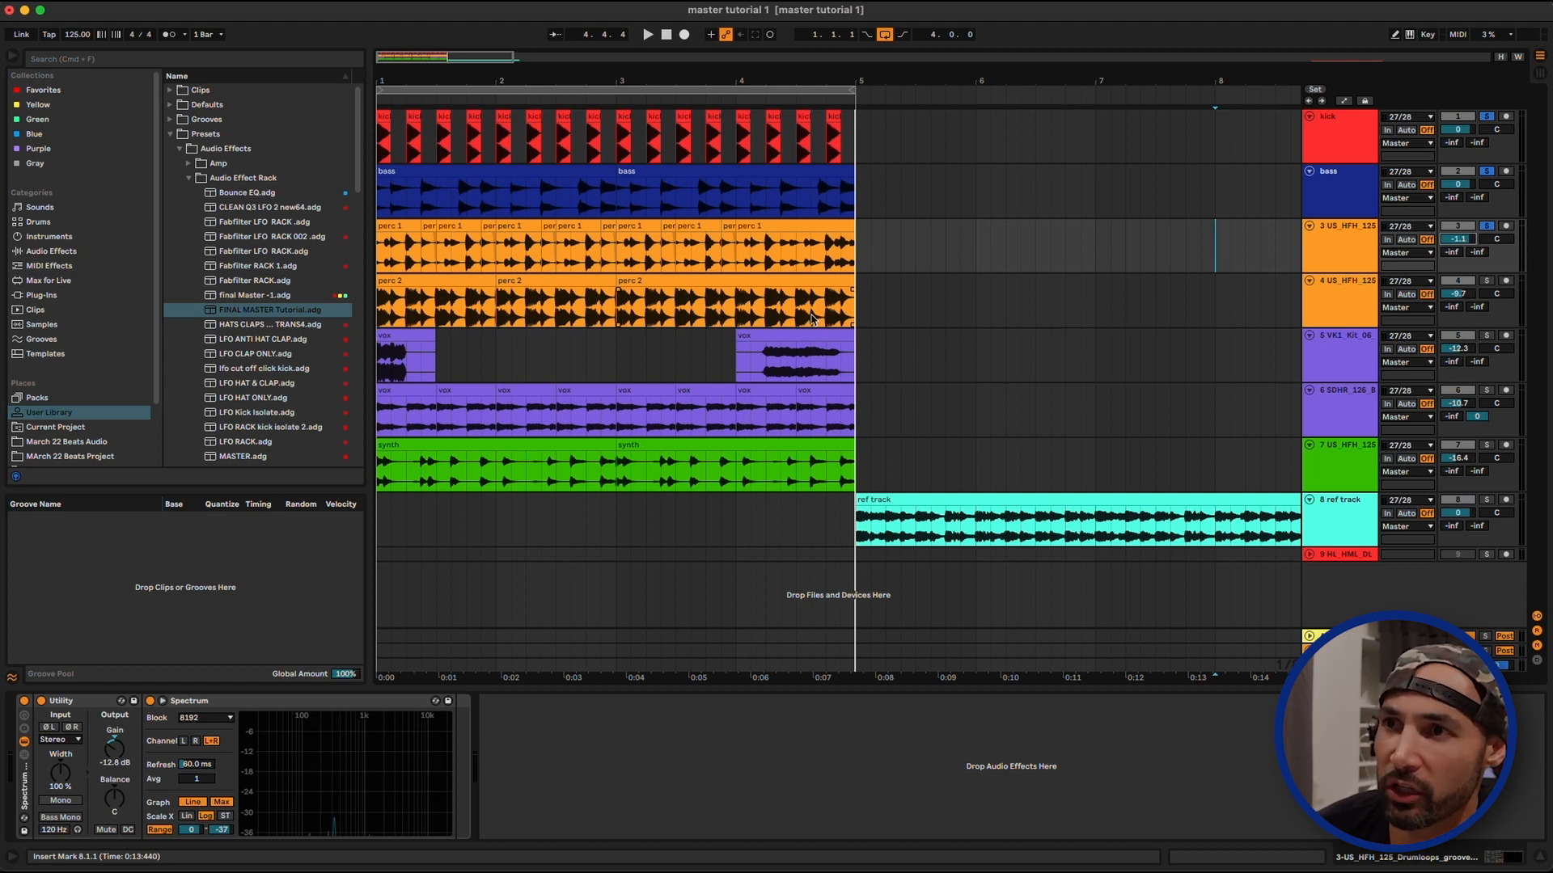
key("space")
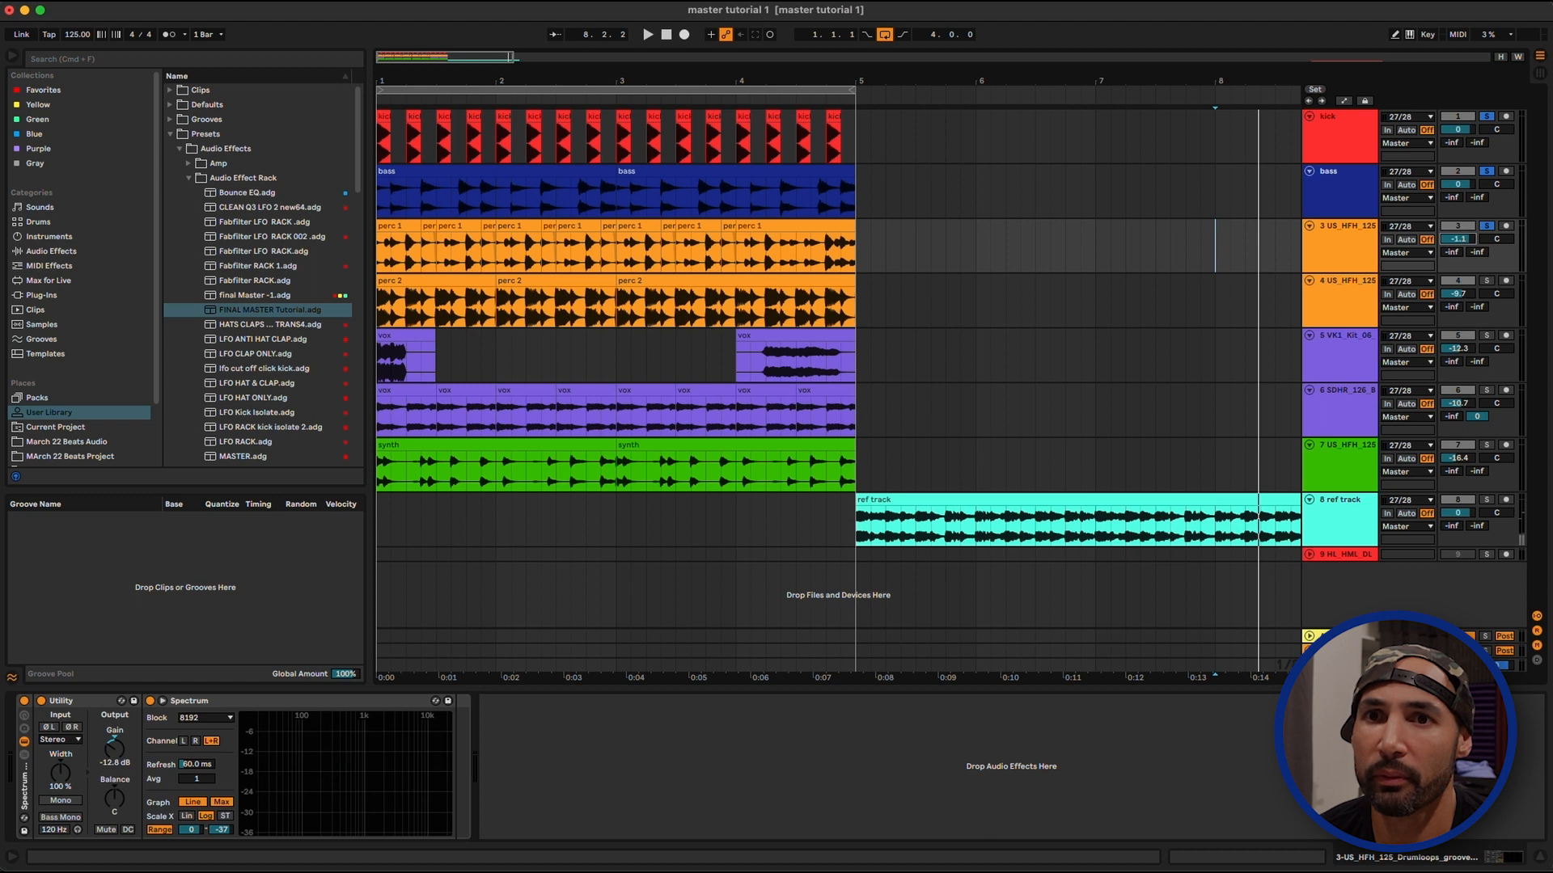
Set a two-bar loop from bar 4 to bar 6, spanning the end of the mix and the start of the reference track
left_click(629, 87)
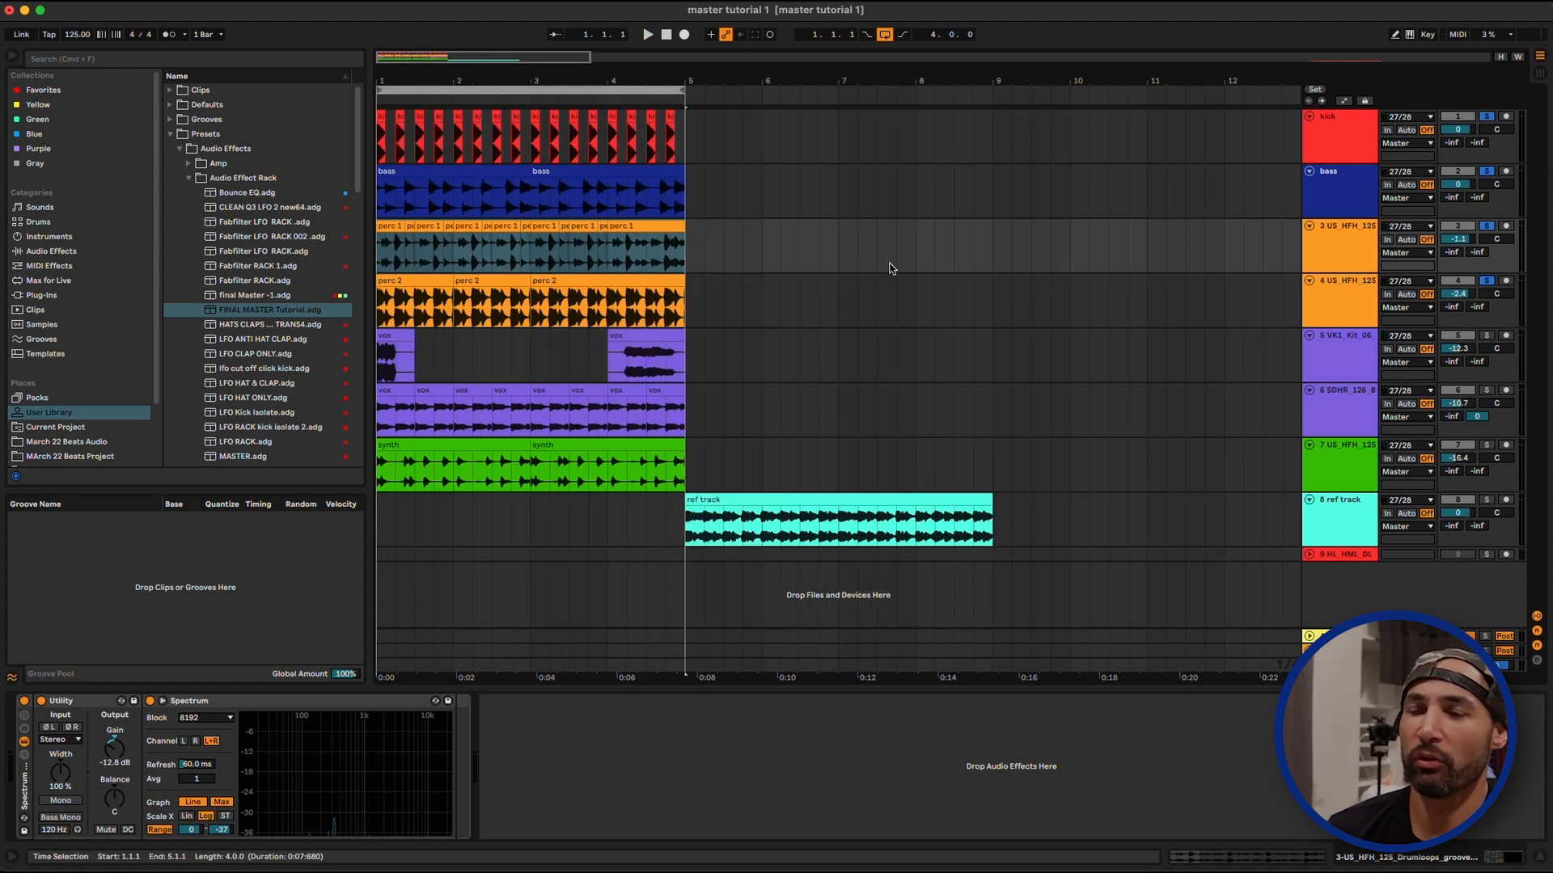
left_click_drag(521, 79, 712, 89)
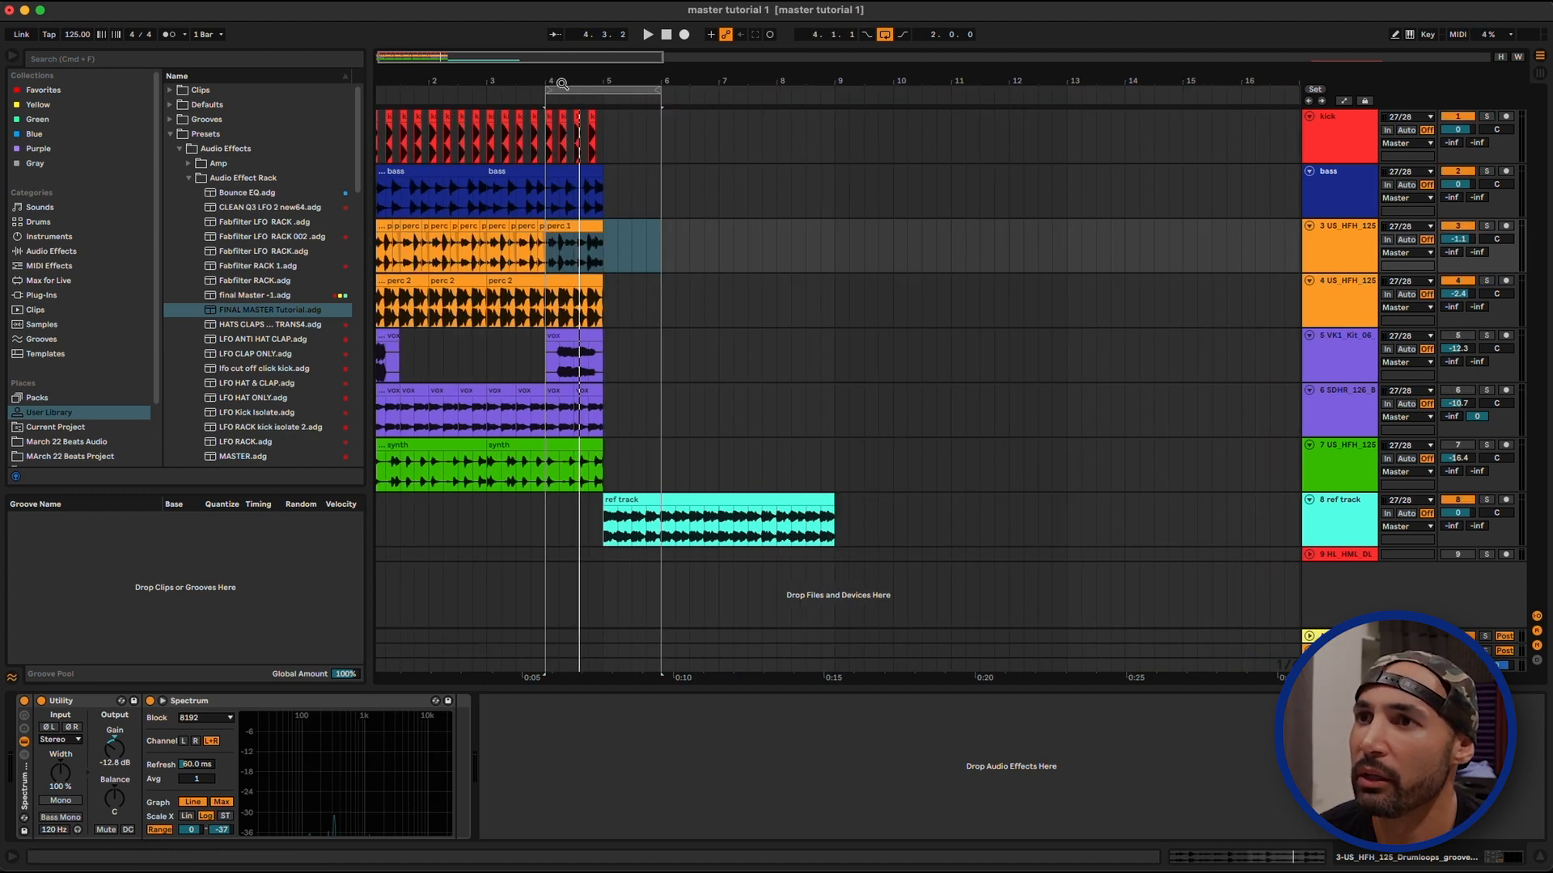
Loop the reference track from bar 5 to 9, unfold its device rack, solo it and examine its levels in Spectrum during playback
left_click_drag(567, 87, 829, 105)
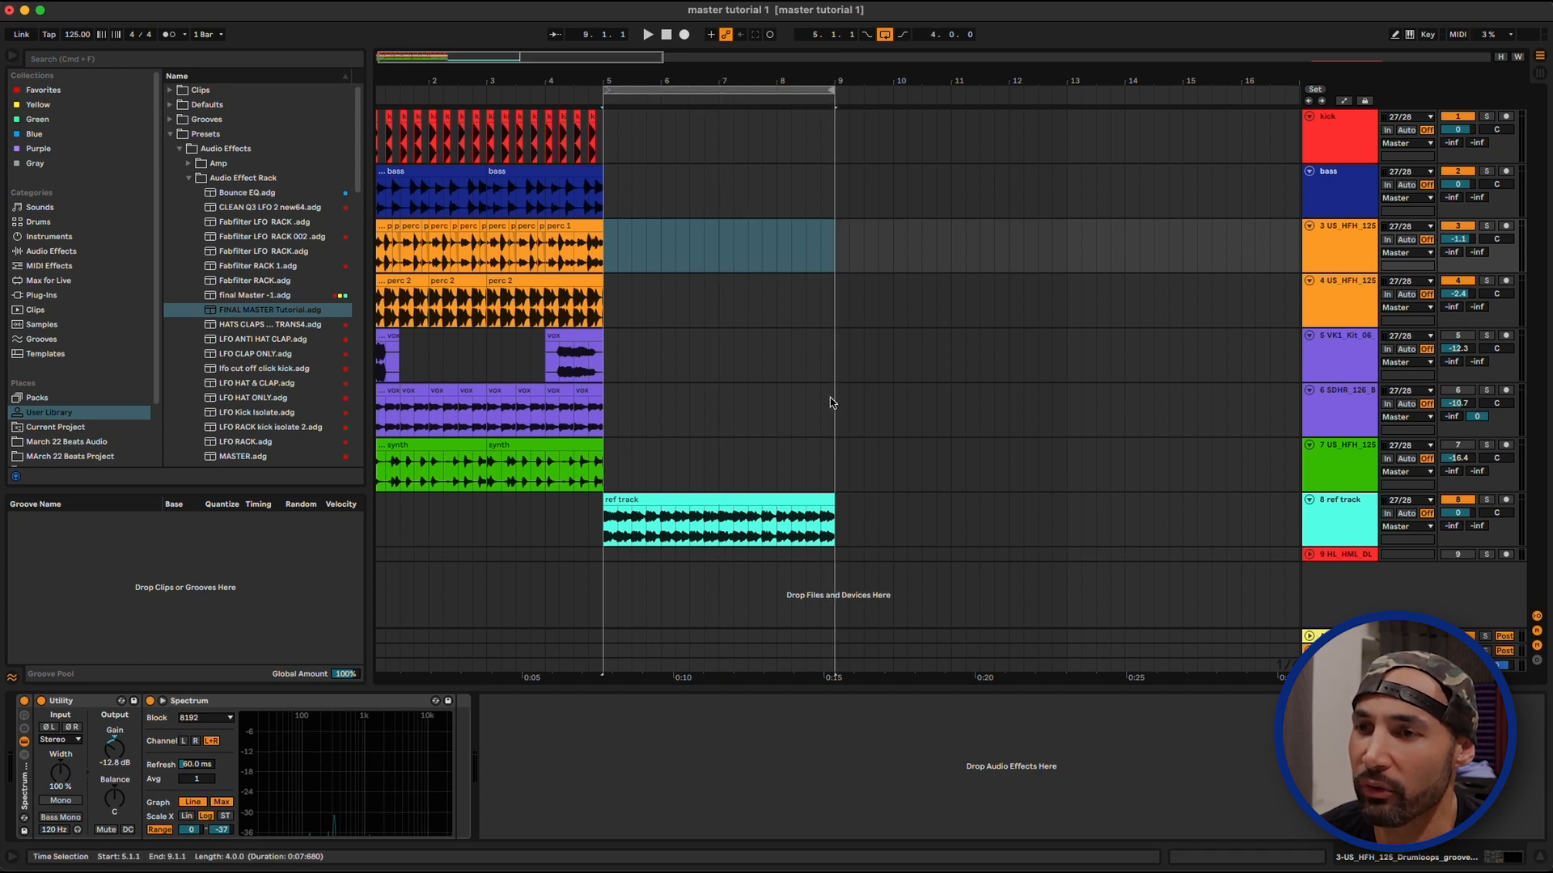
left_click(1358, 519)
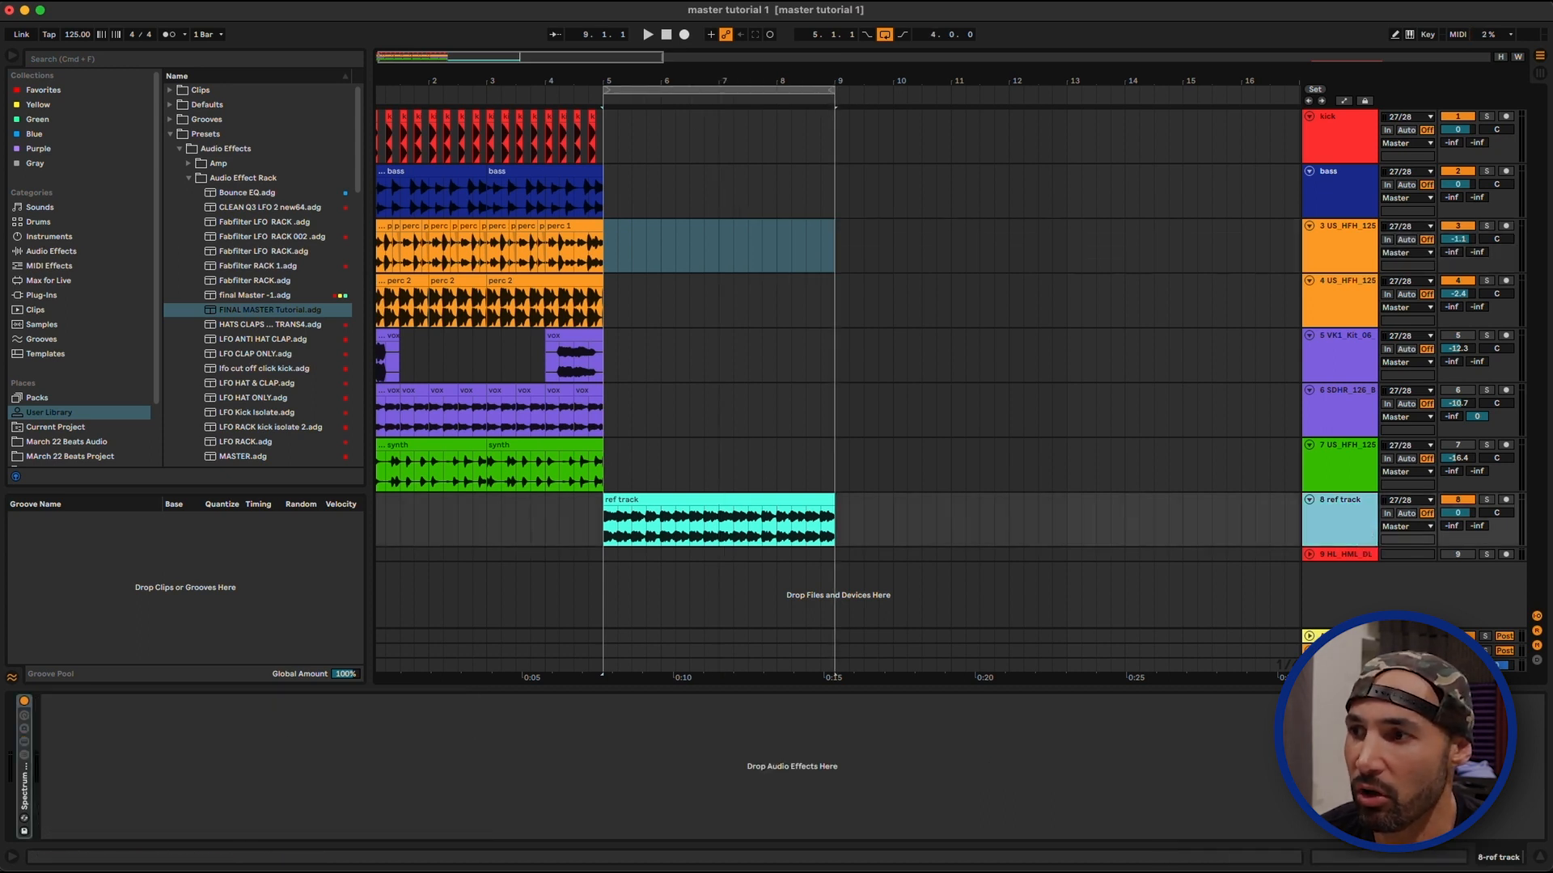
left_click(27, 803)
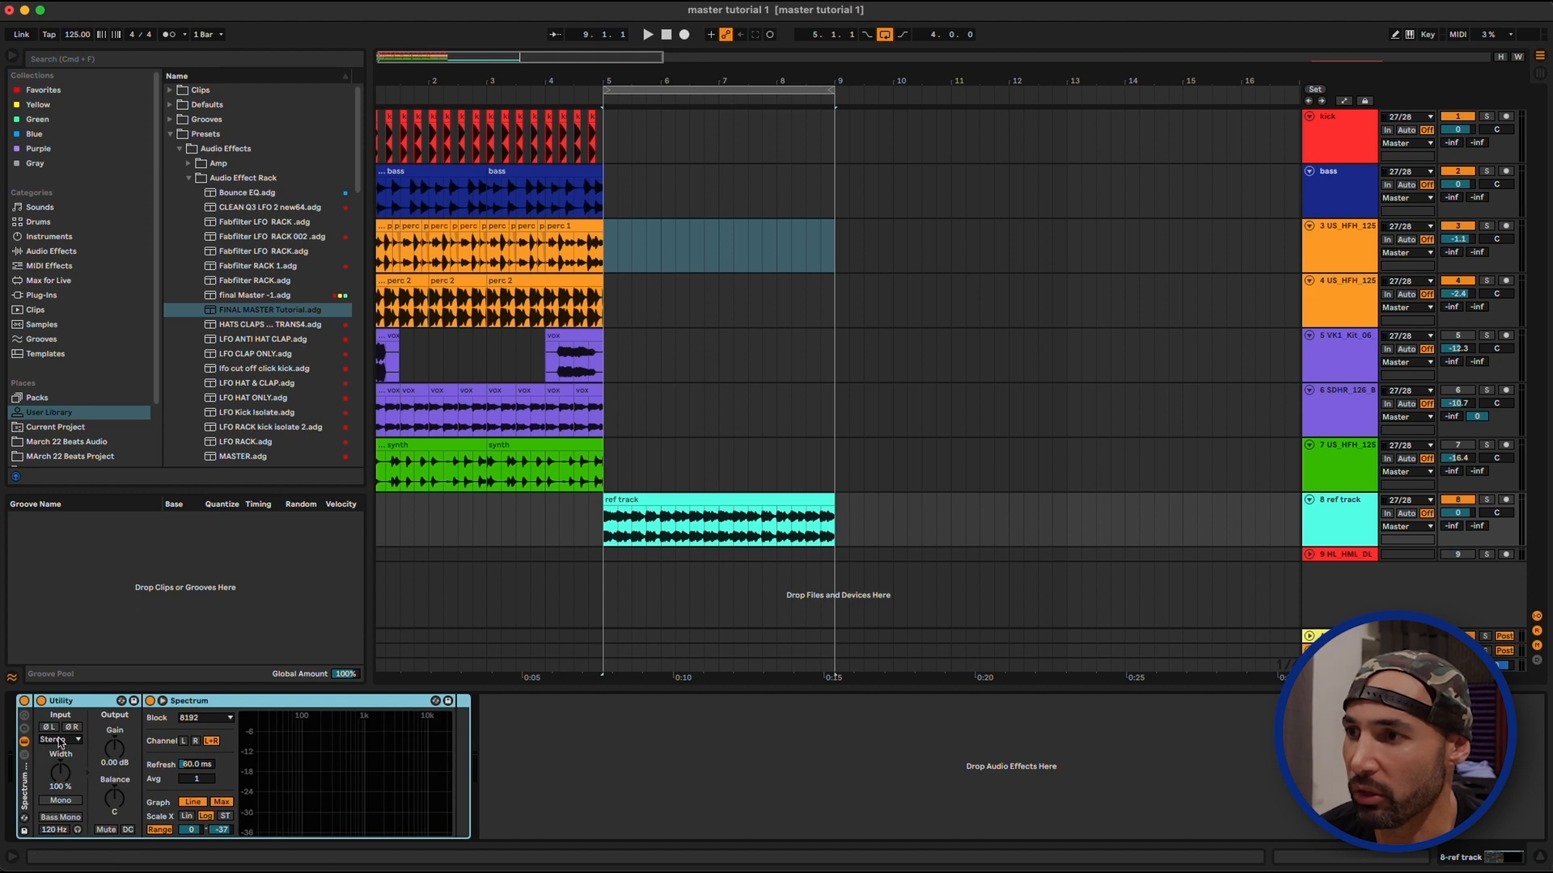
left_click(1348, 515)
left_click(1493, 501)
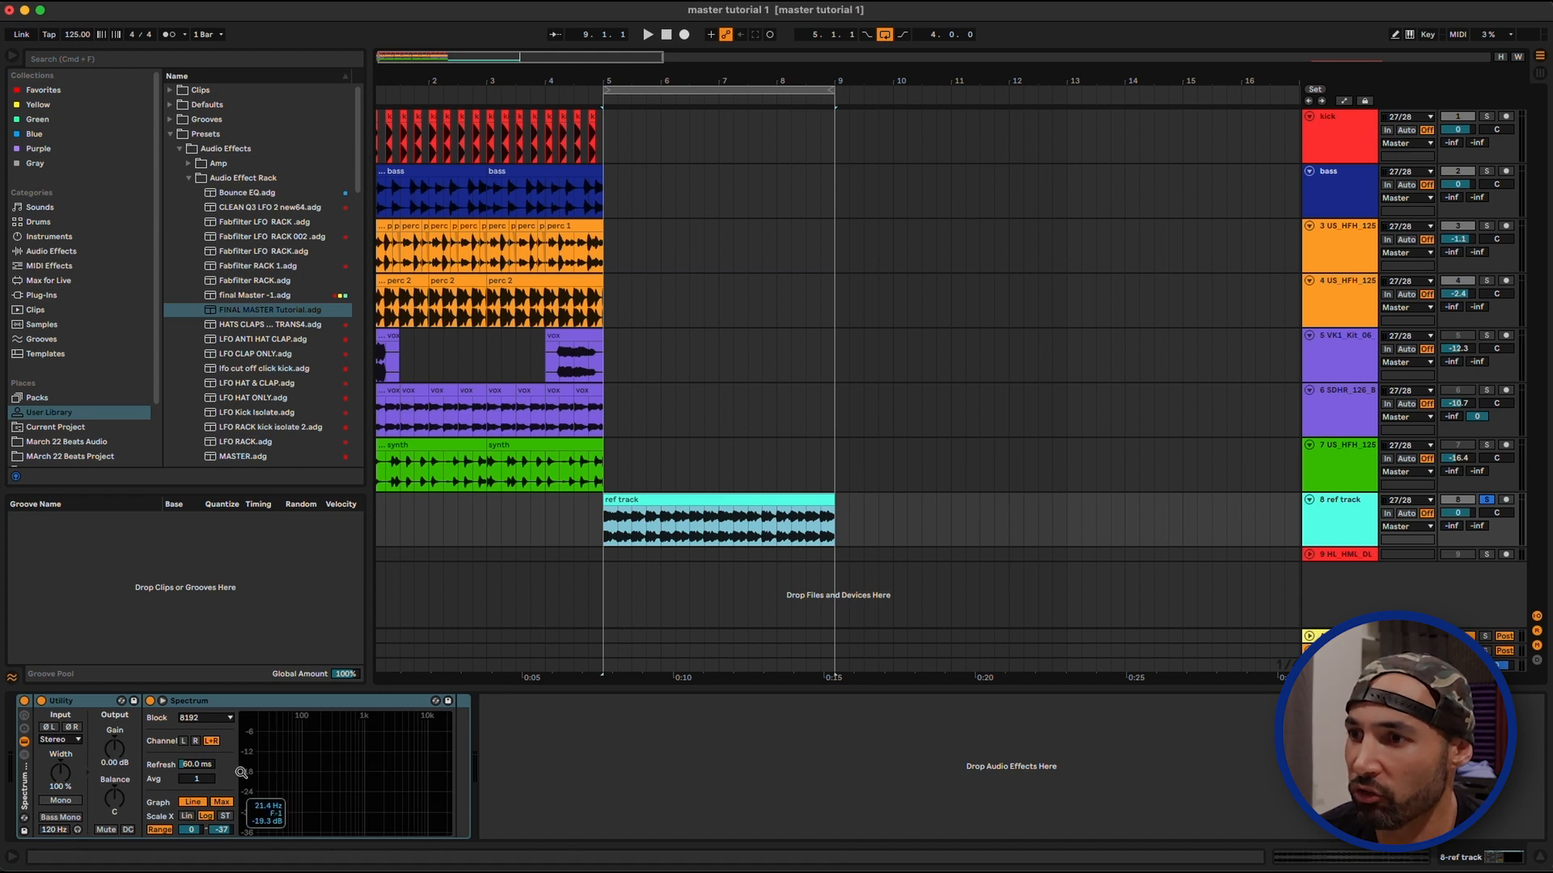
key("space")
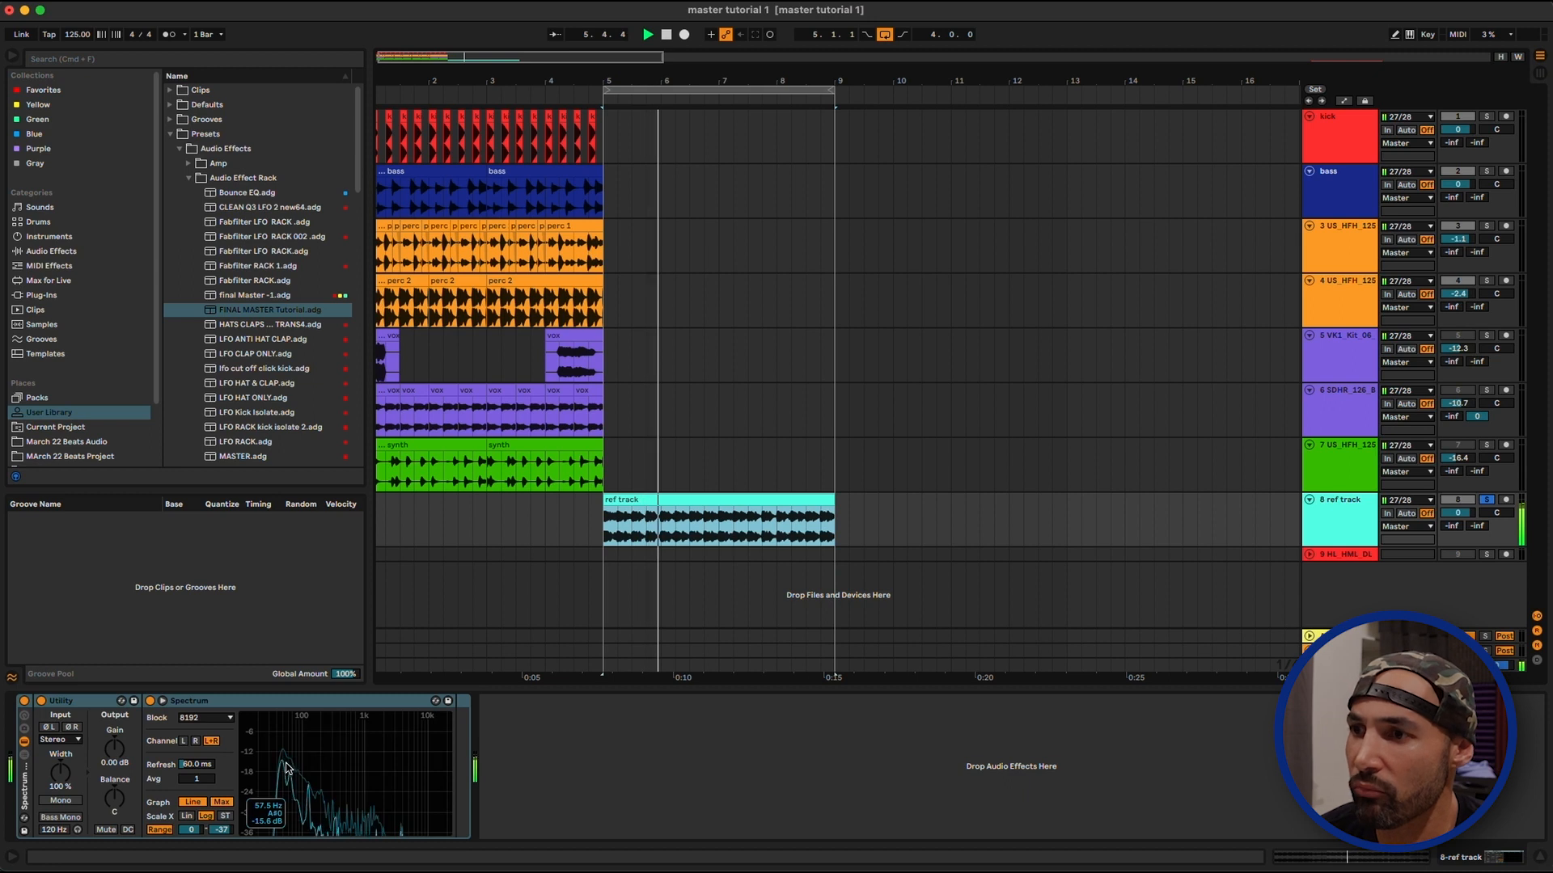
key("space")
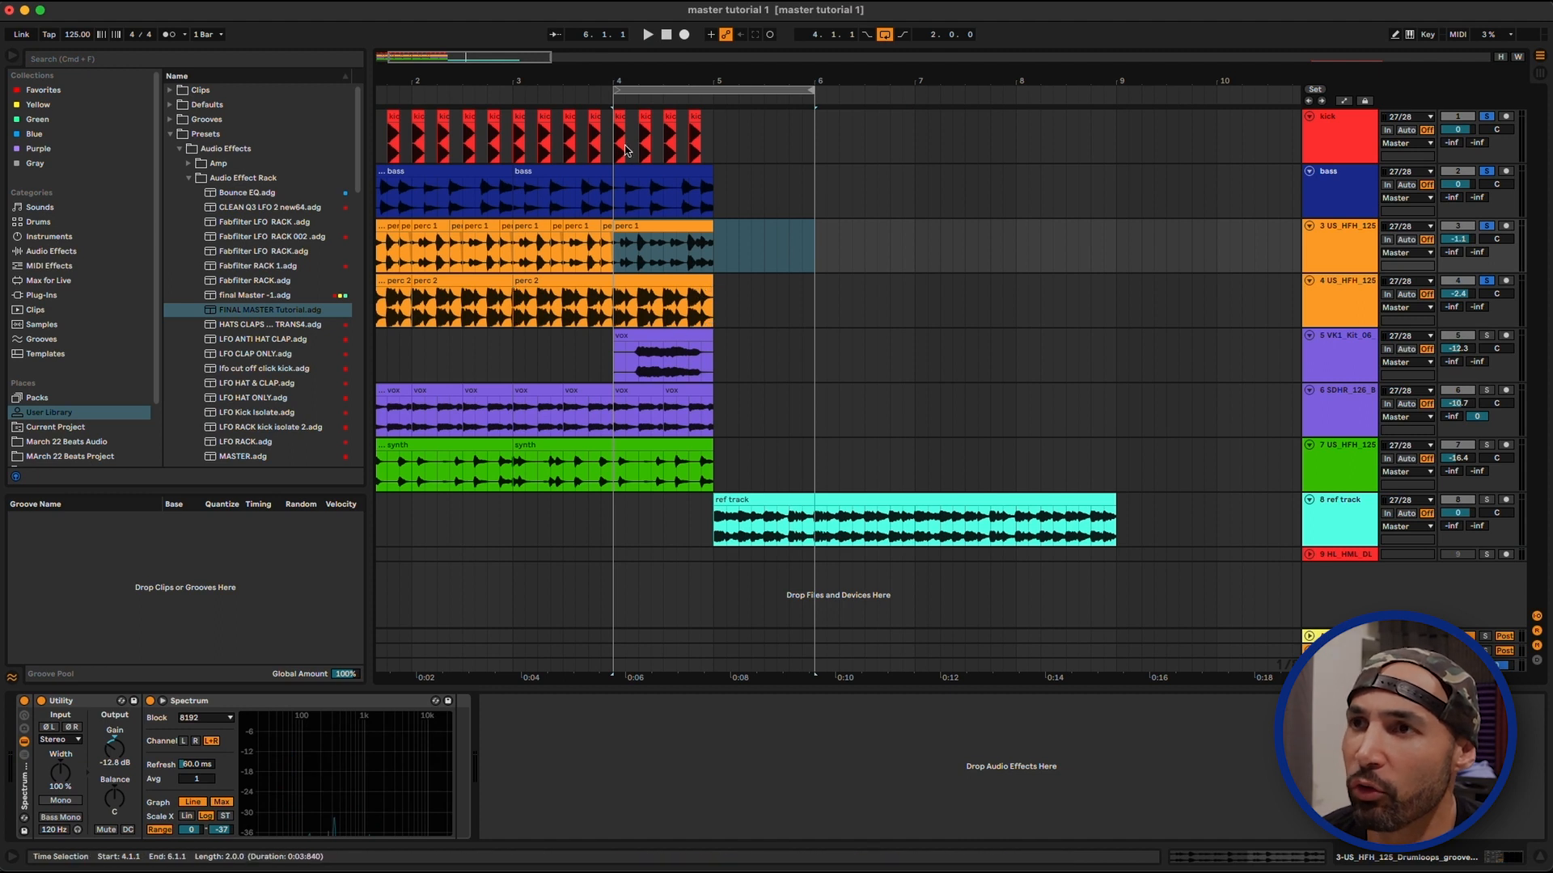
Fine-tune the first percussion track's volume to 0.4 dB and the second's to 0.8 dB while comparing against the reference
scroll(613, 90, "up", 2)
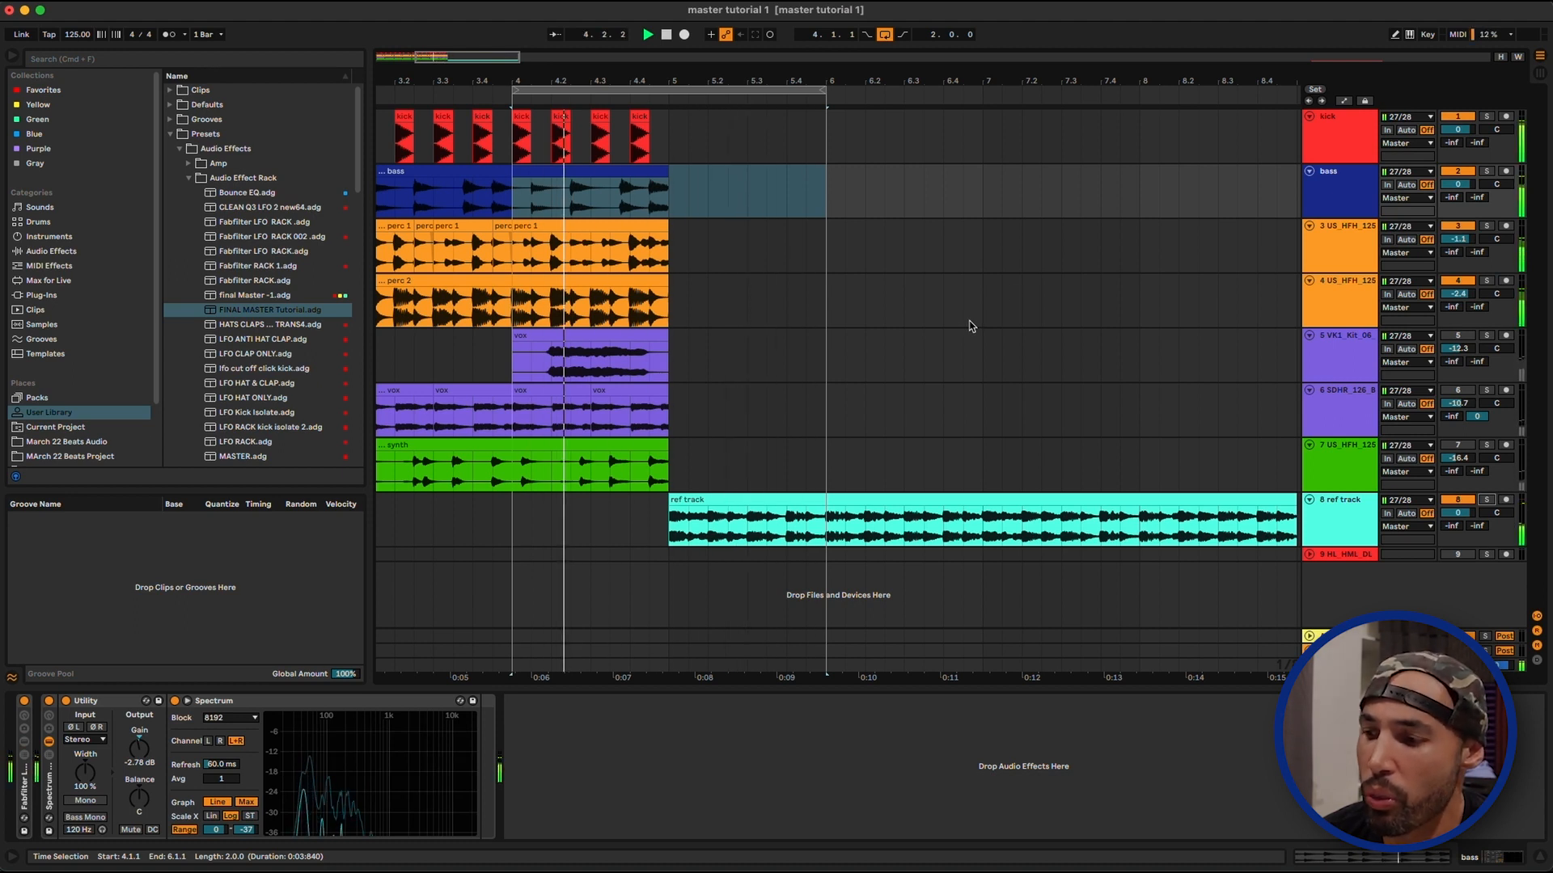
left_click_drag(1458, 294, 1458, 234)
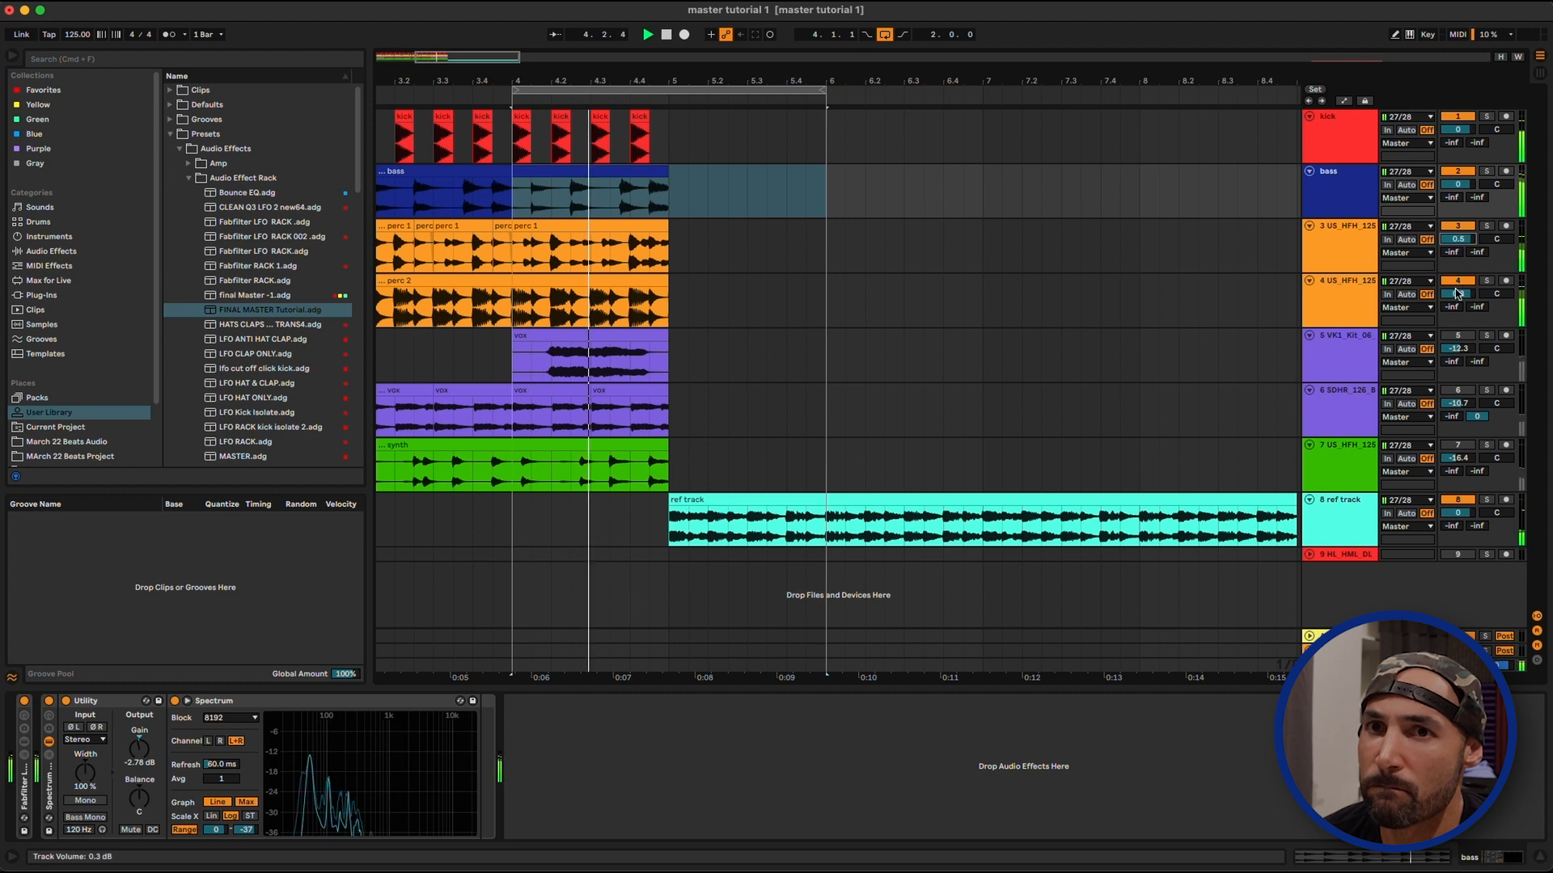
mouse_move(1458, 294)
left_mouse_down()
mouse_move(1458, 271)
mouse_move(1458, 290)
left_mouse_up()
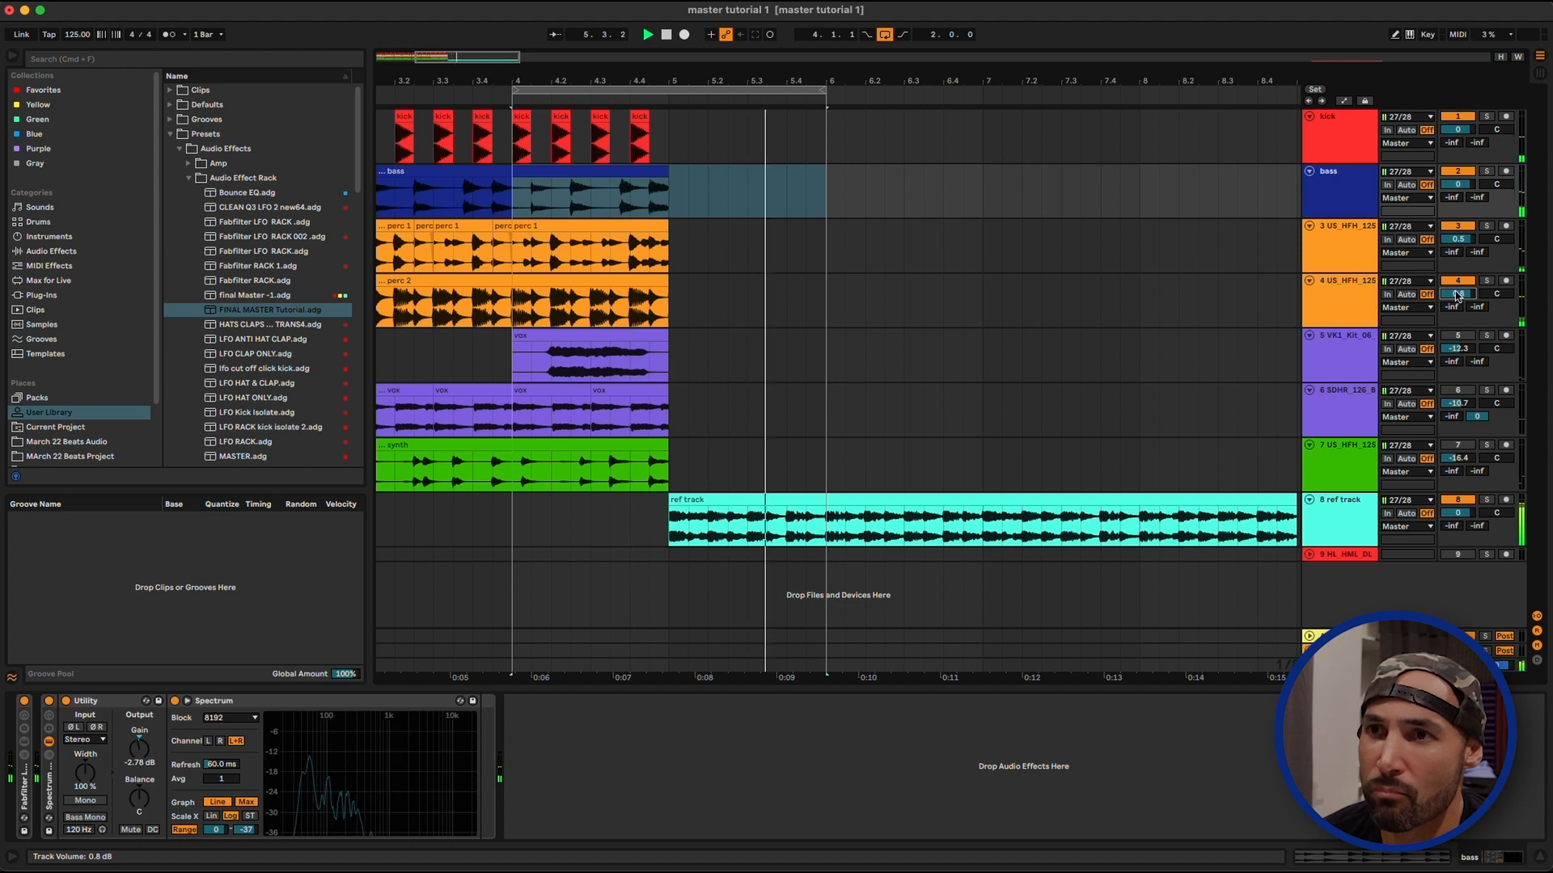
left_click(1458, 240)
left_click_drag(1458, 235, 1459, 237)
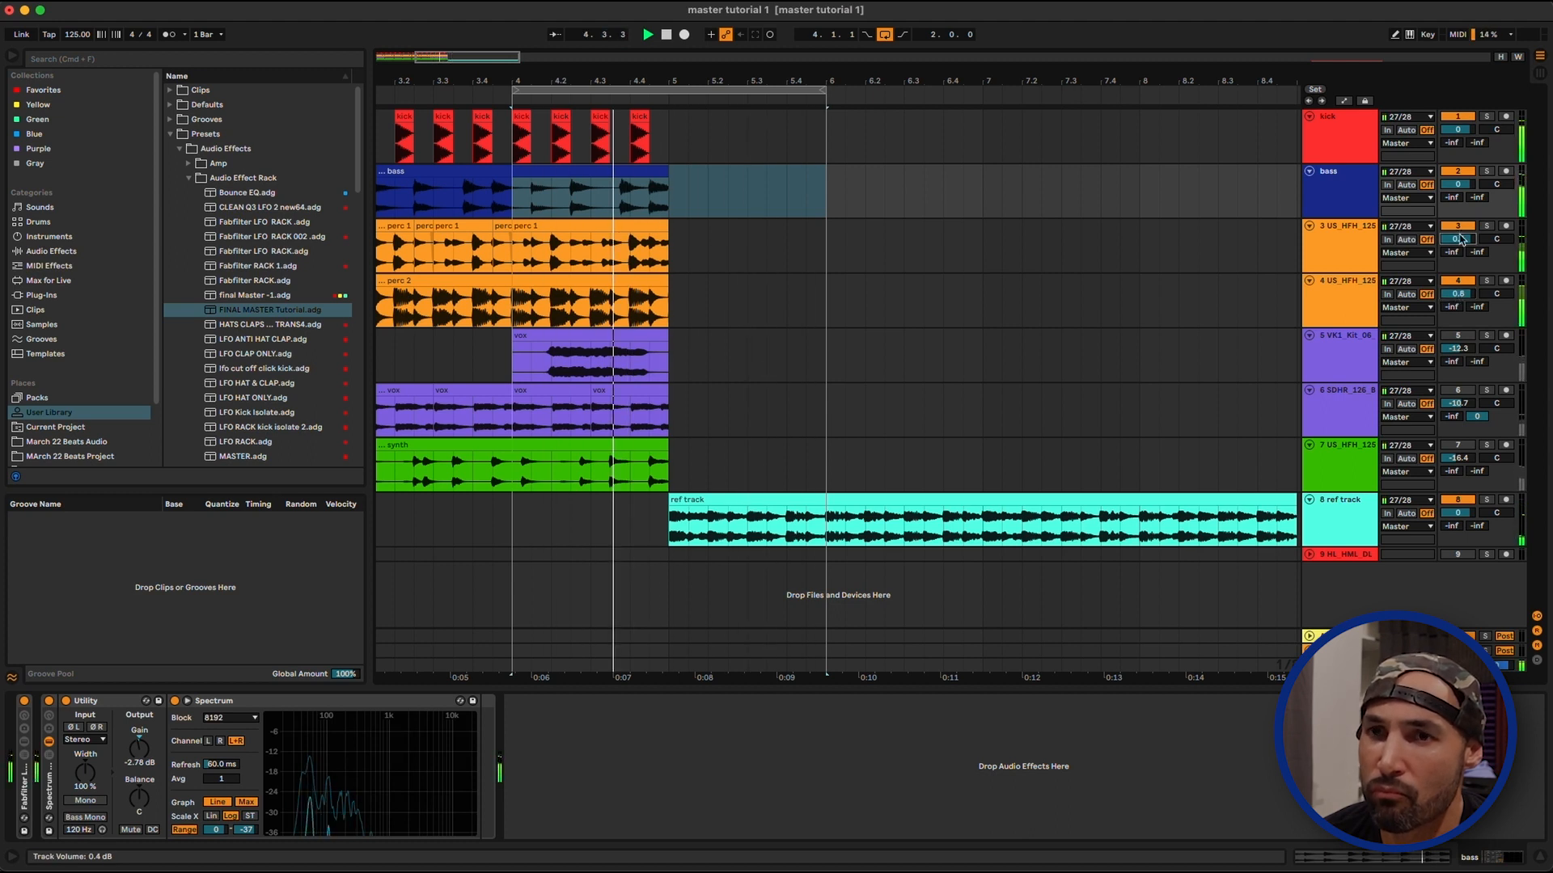
key("space")
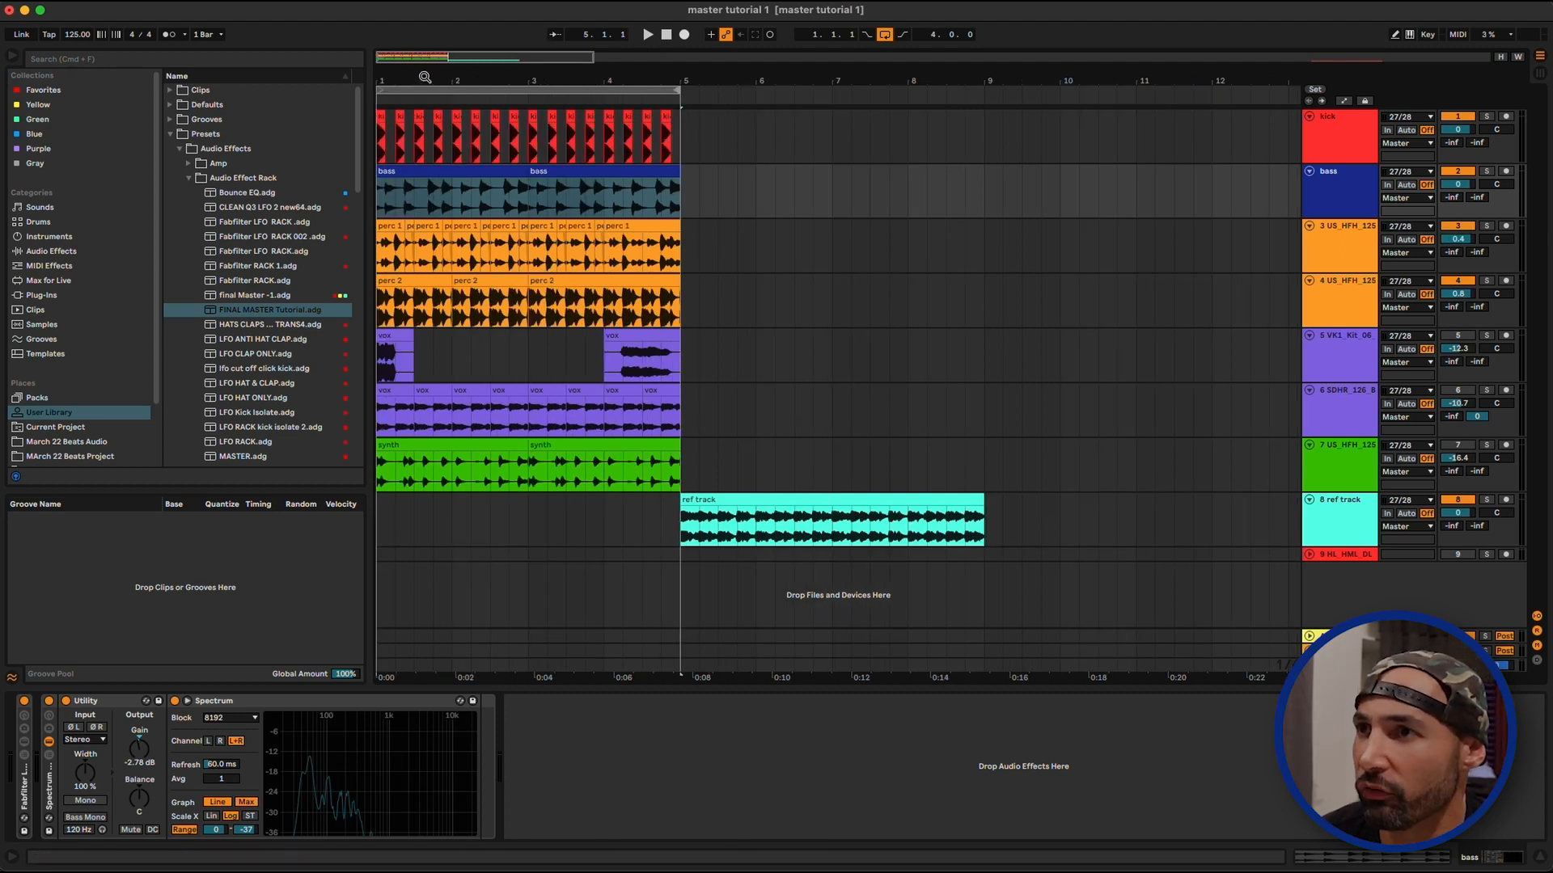
Play the loop from bar 1 to 5 and raise the two vocal tracks' volumes to 0.5 dB and about -1.3 dB
left_click_drag(424, 77, 424, 93)
key("space")
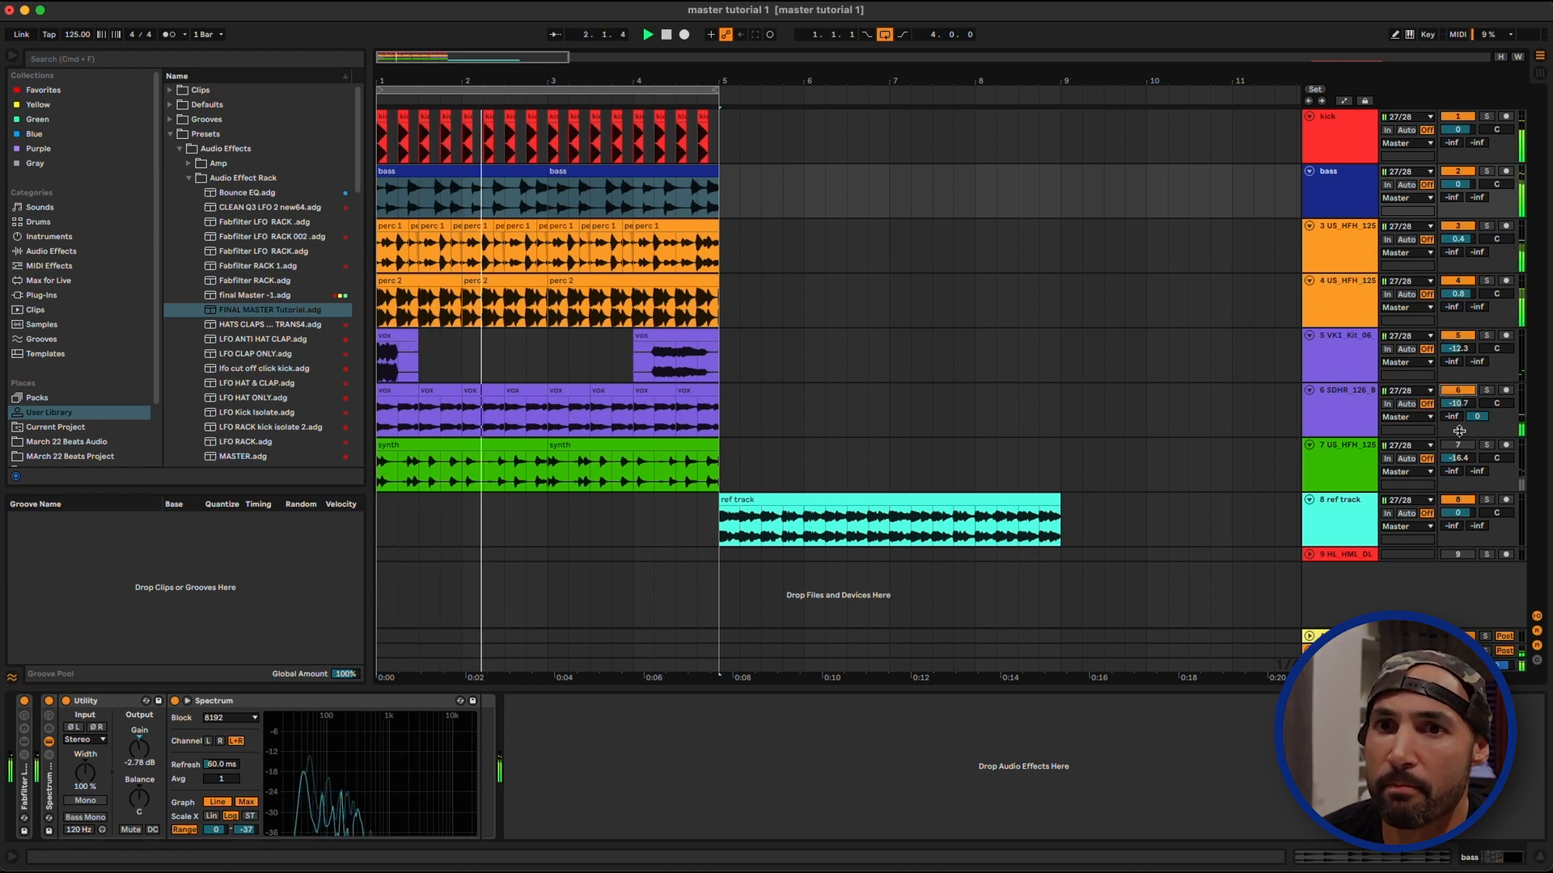
mouse_move(1458, 404)
left_mouse_down()
mouse_move(1458, 314)
mouse_move(1458, 408)
left_mouse_up()
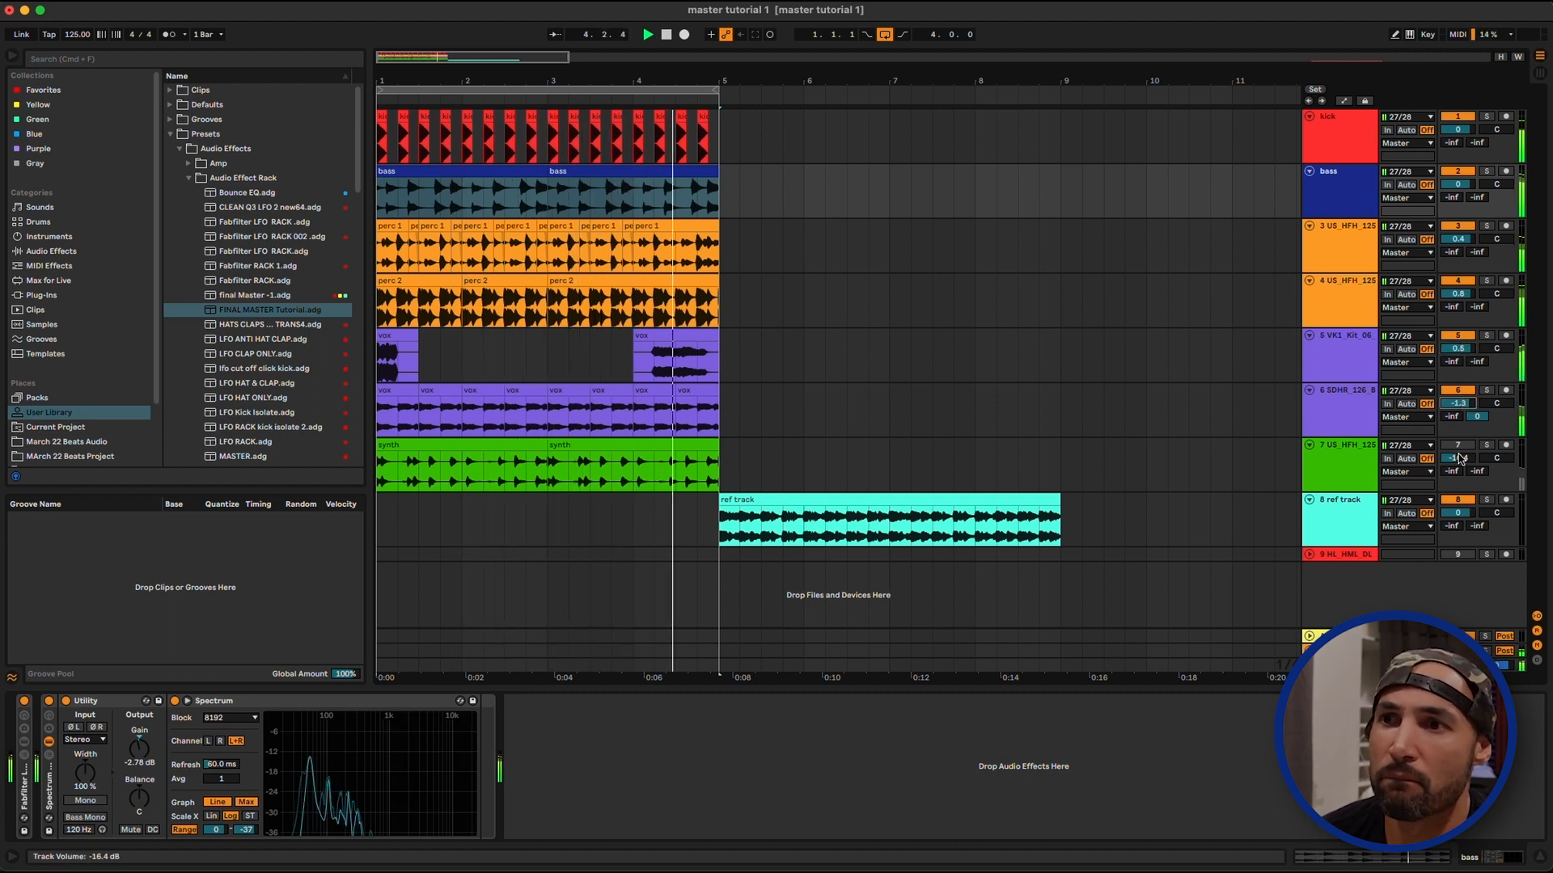
Bring the synth track into the mix and set its volume to about -3.2 dB during playback
left_click_drag(1443, 459, 1443, 408)
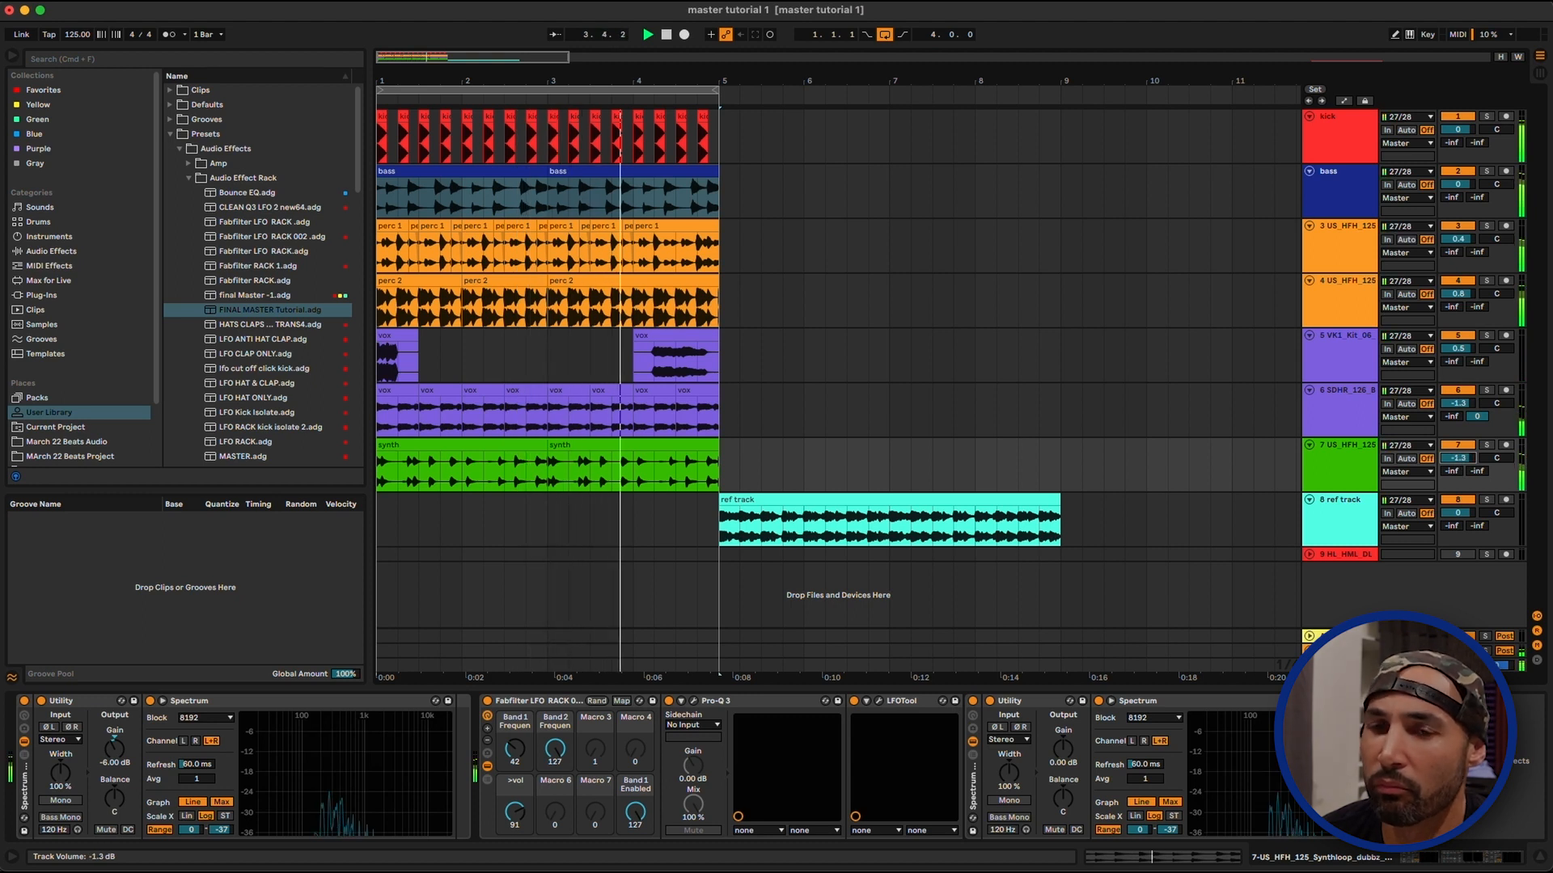
left_click_drag(1450, 457, 1449, 459)
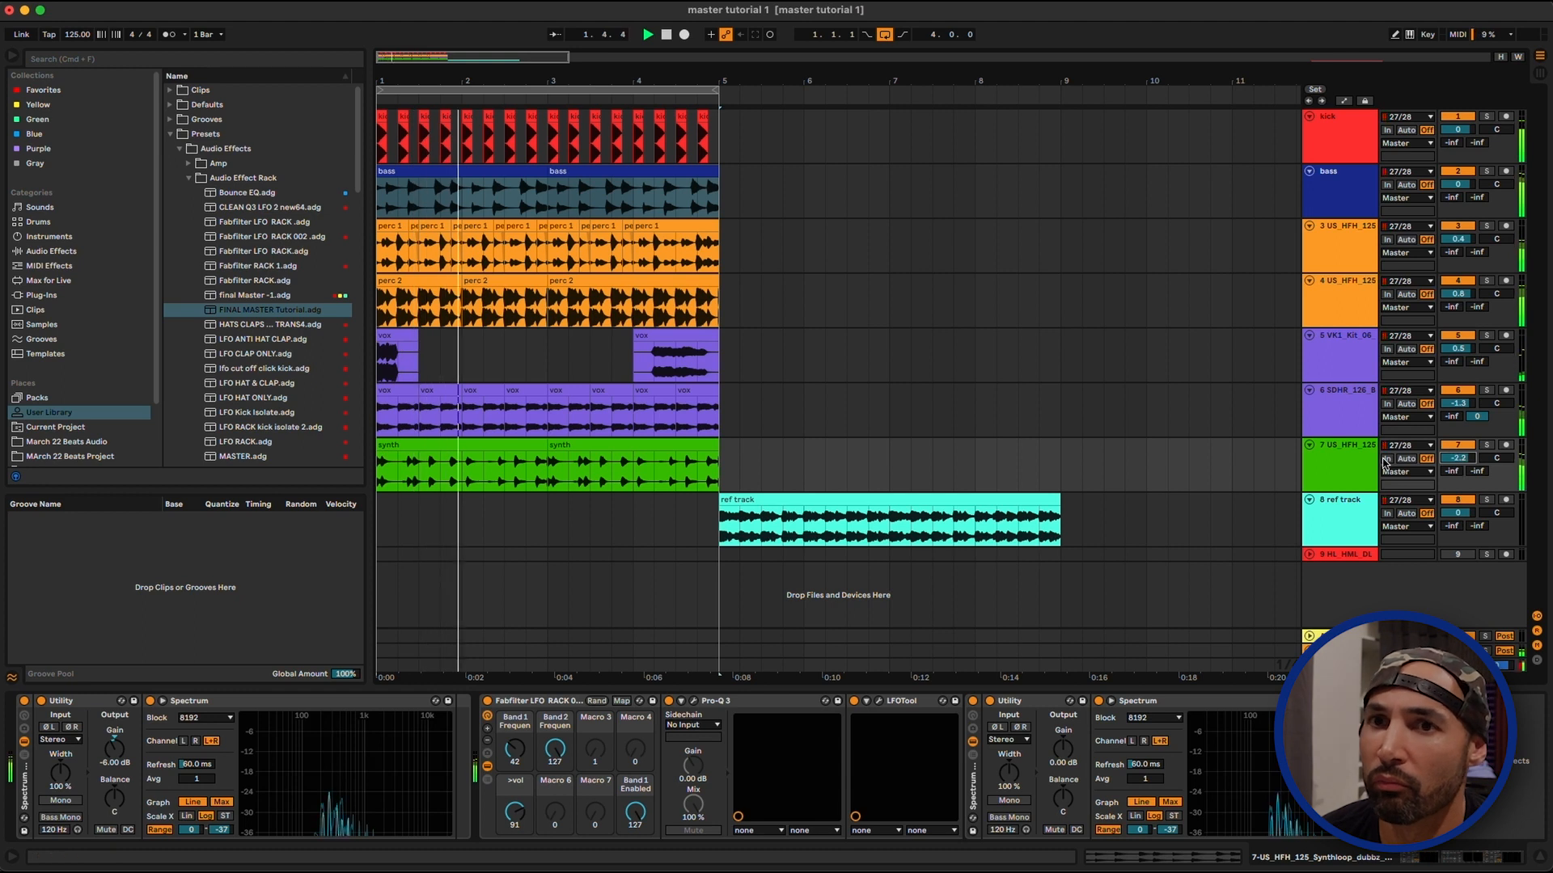
key("space")
Loop bars 3 to 7 to compare the mix with the reference, and set the two percussion tracks' volumes to 1.3 dB and 1.8 dB
left_click_drag(516, 78, 732, 87)
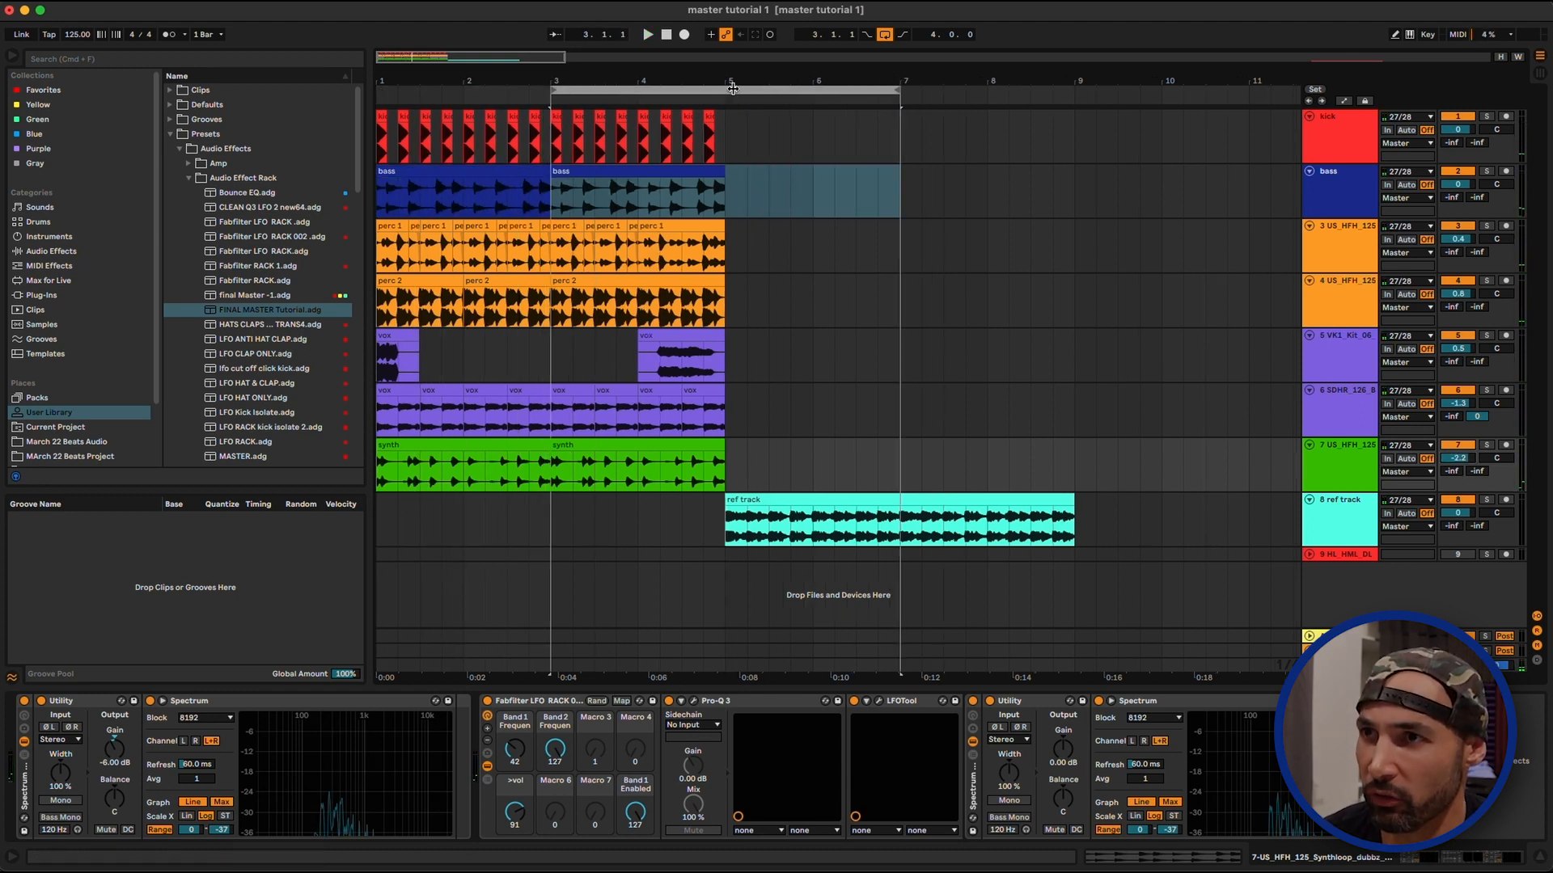
key("space")
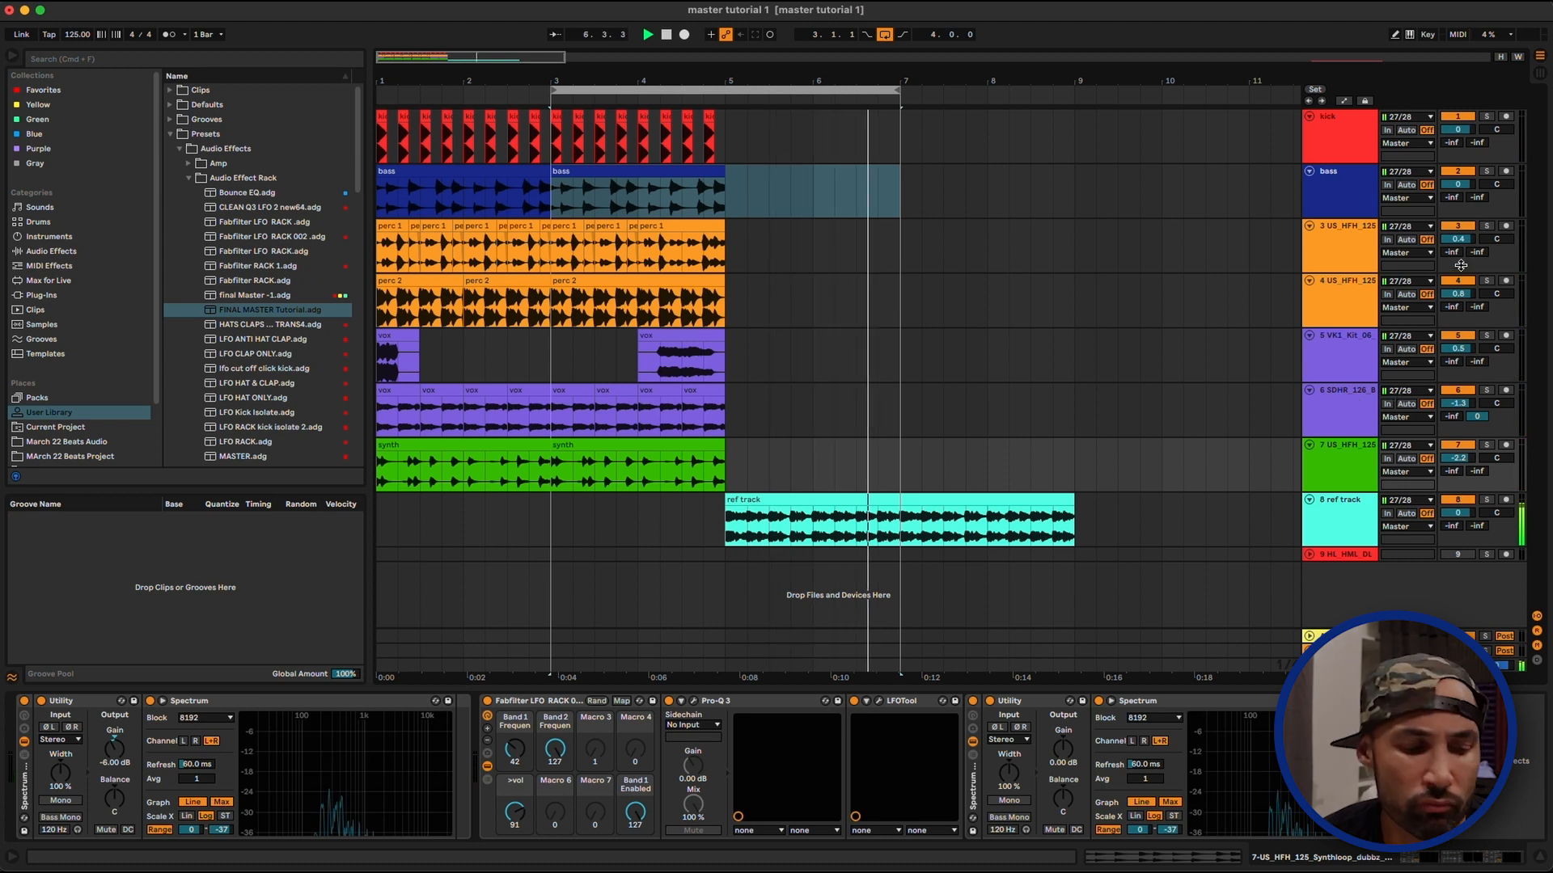
left_click_drag(1458, 294, 1452, 232)
left_click_drag(1452, 297, 1453, 295)
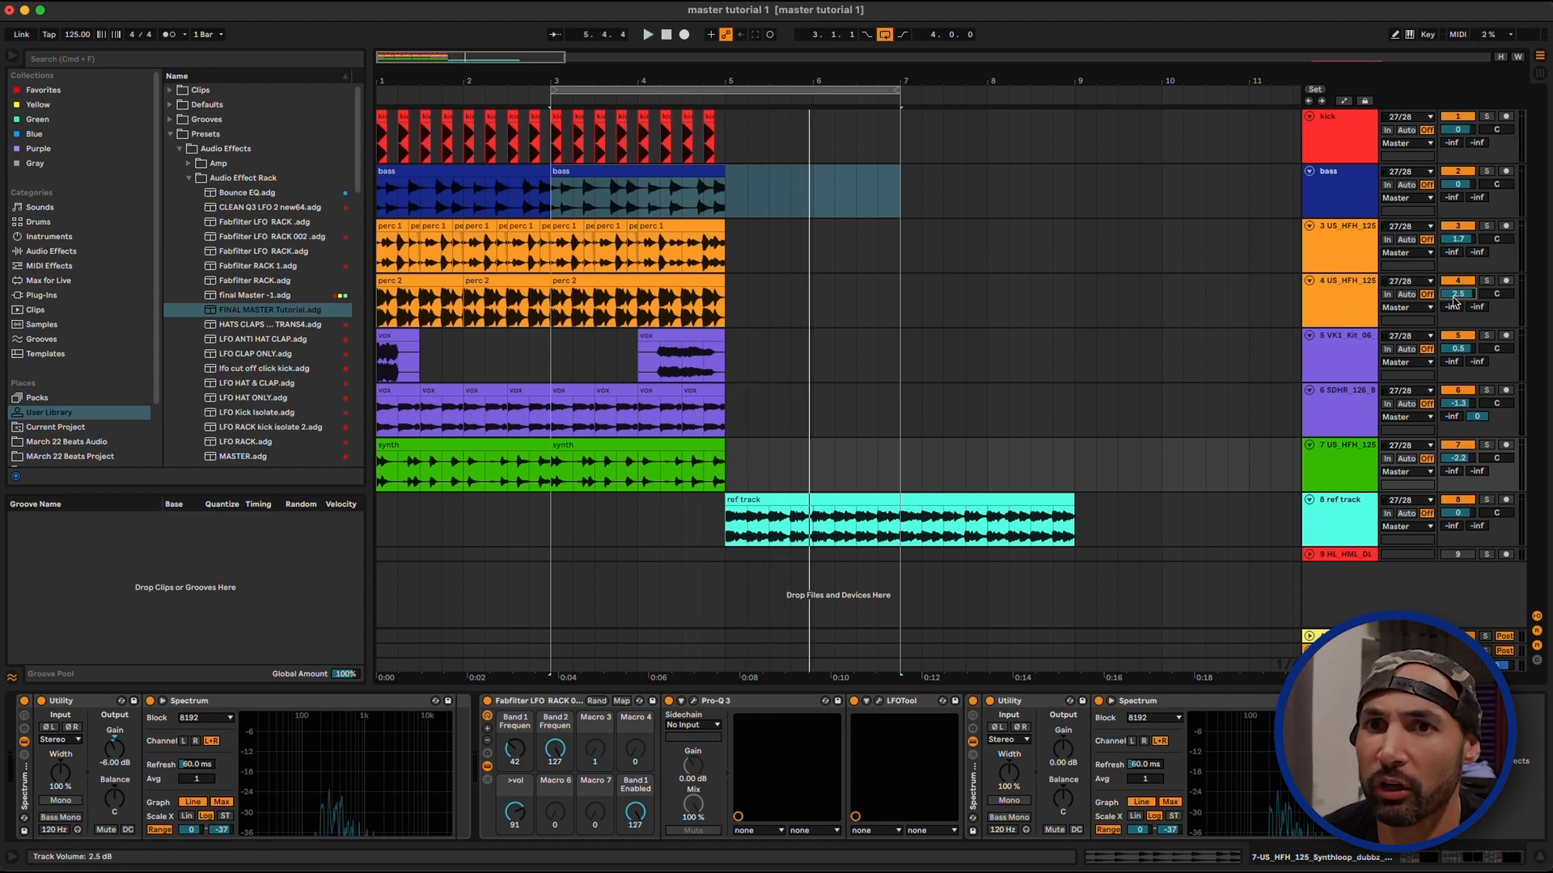
key("space")
left_click_drag(1465, 299, 1466, 300)
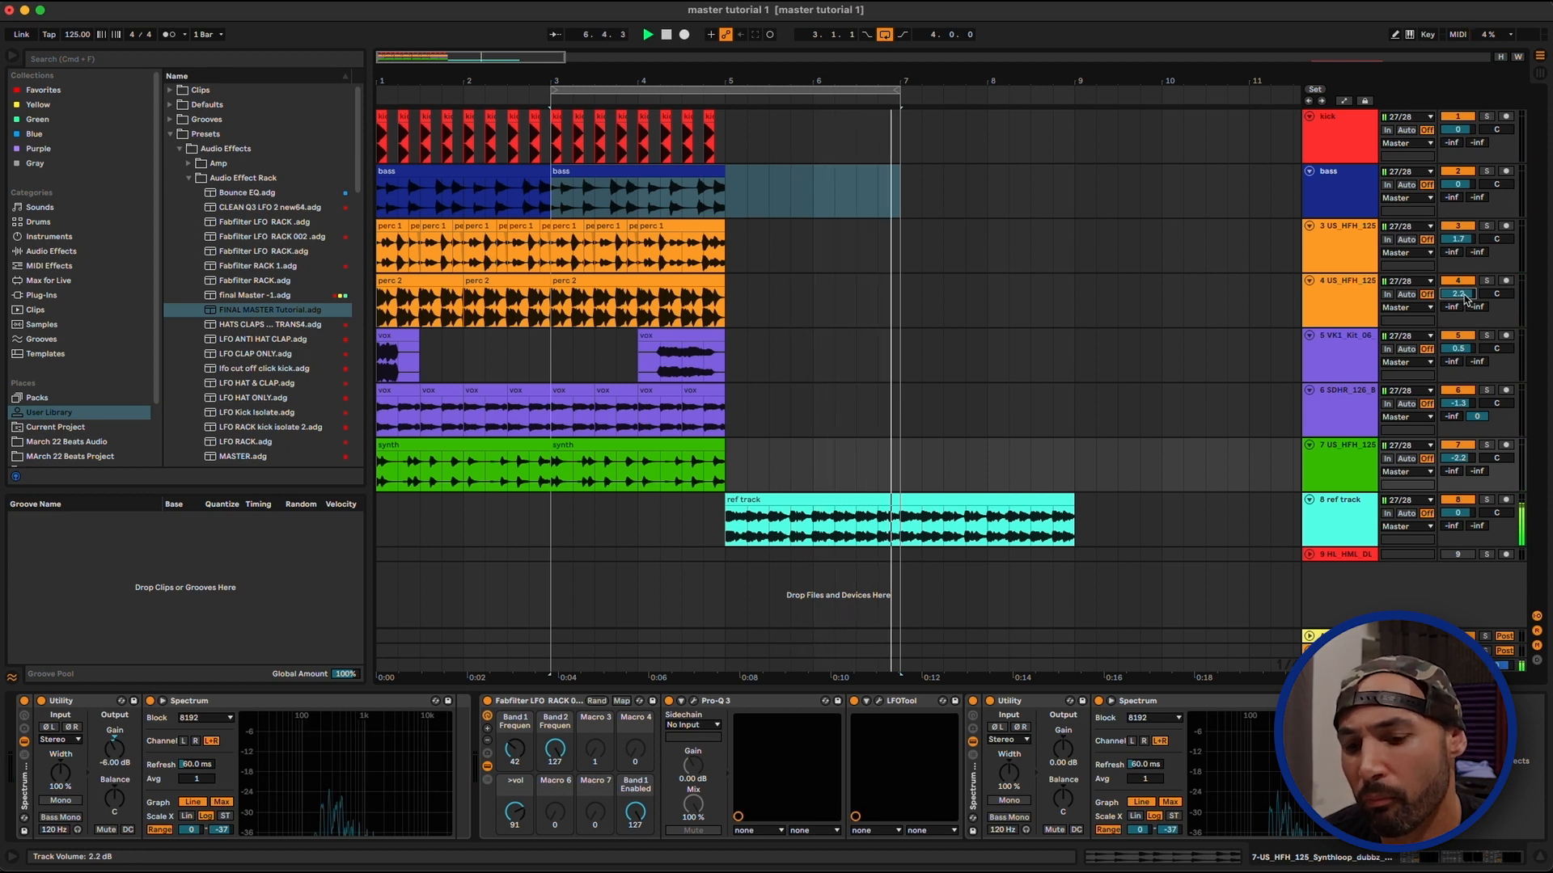
left_click_drag(1464, 297, 1464, 302)
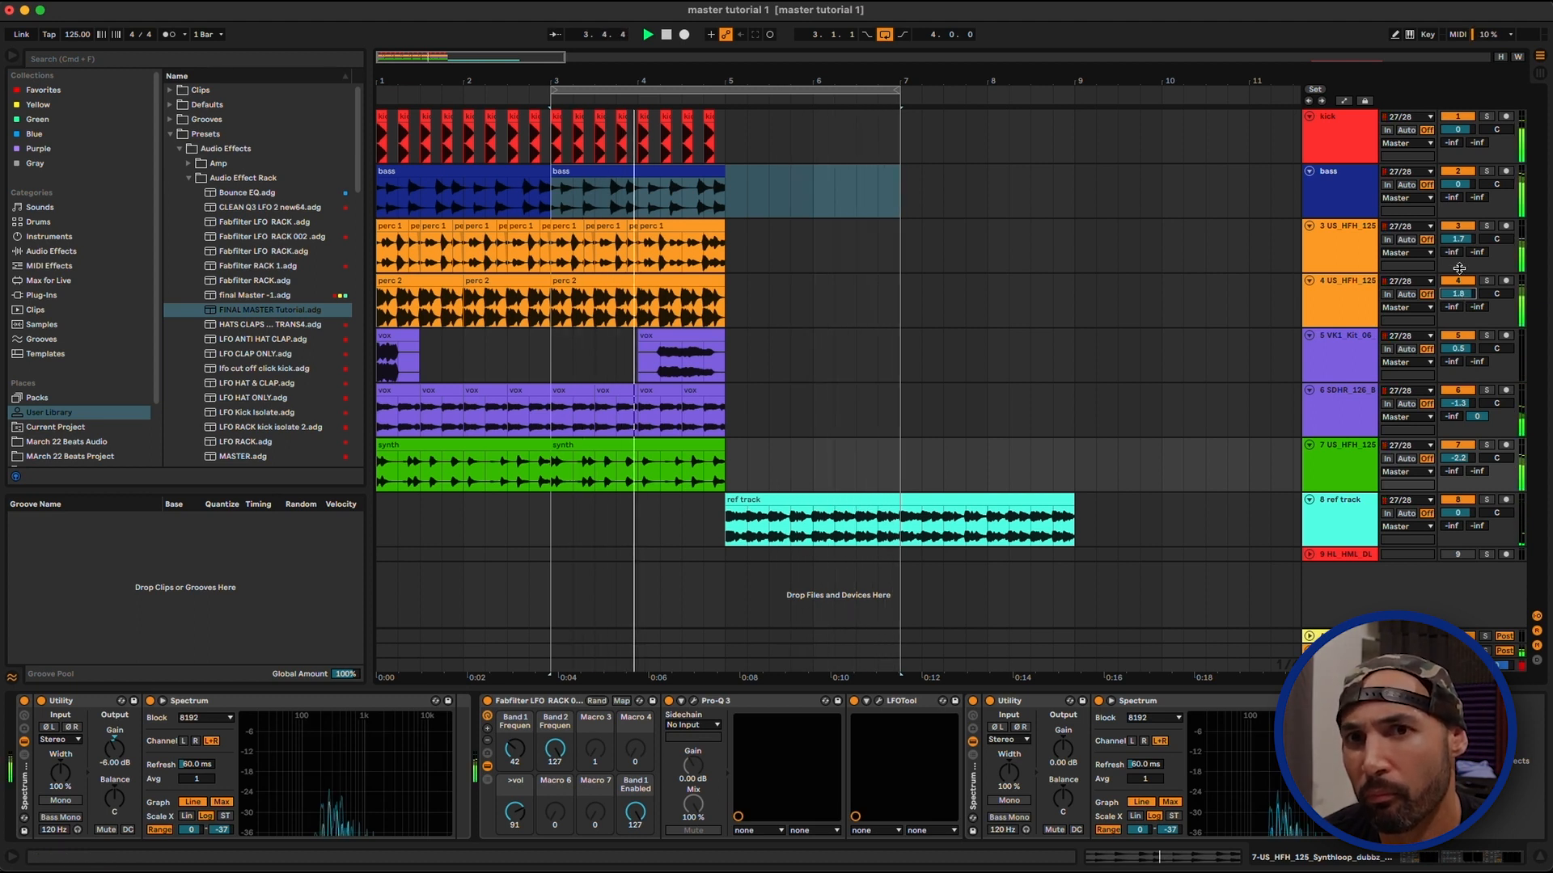
left_click_drag(1457, 240, 1458, 245)
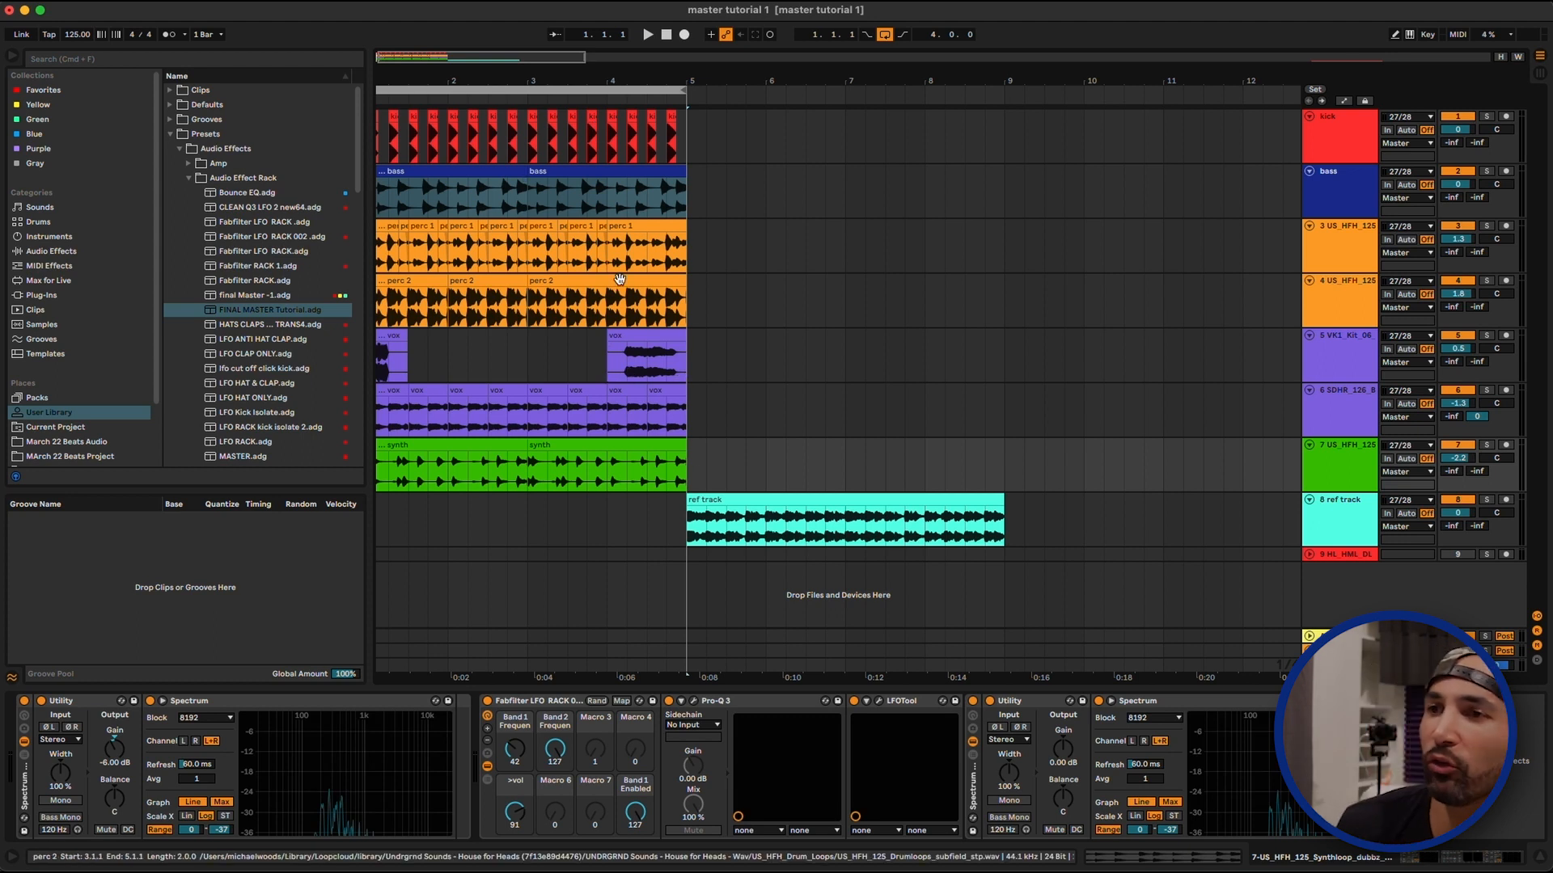
Group the kick, bass, percussion, vocal and synth tracks, leaving the reference track outside the group
left_click_drag(566, 80, 570, 77)
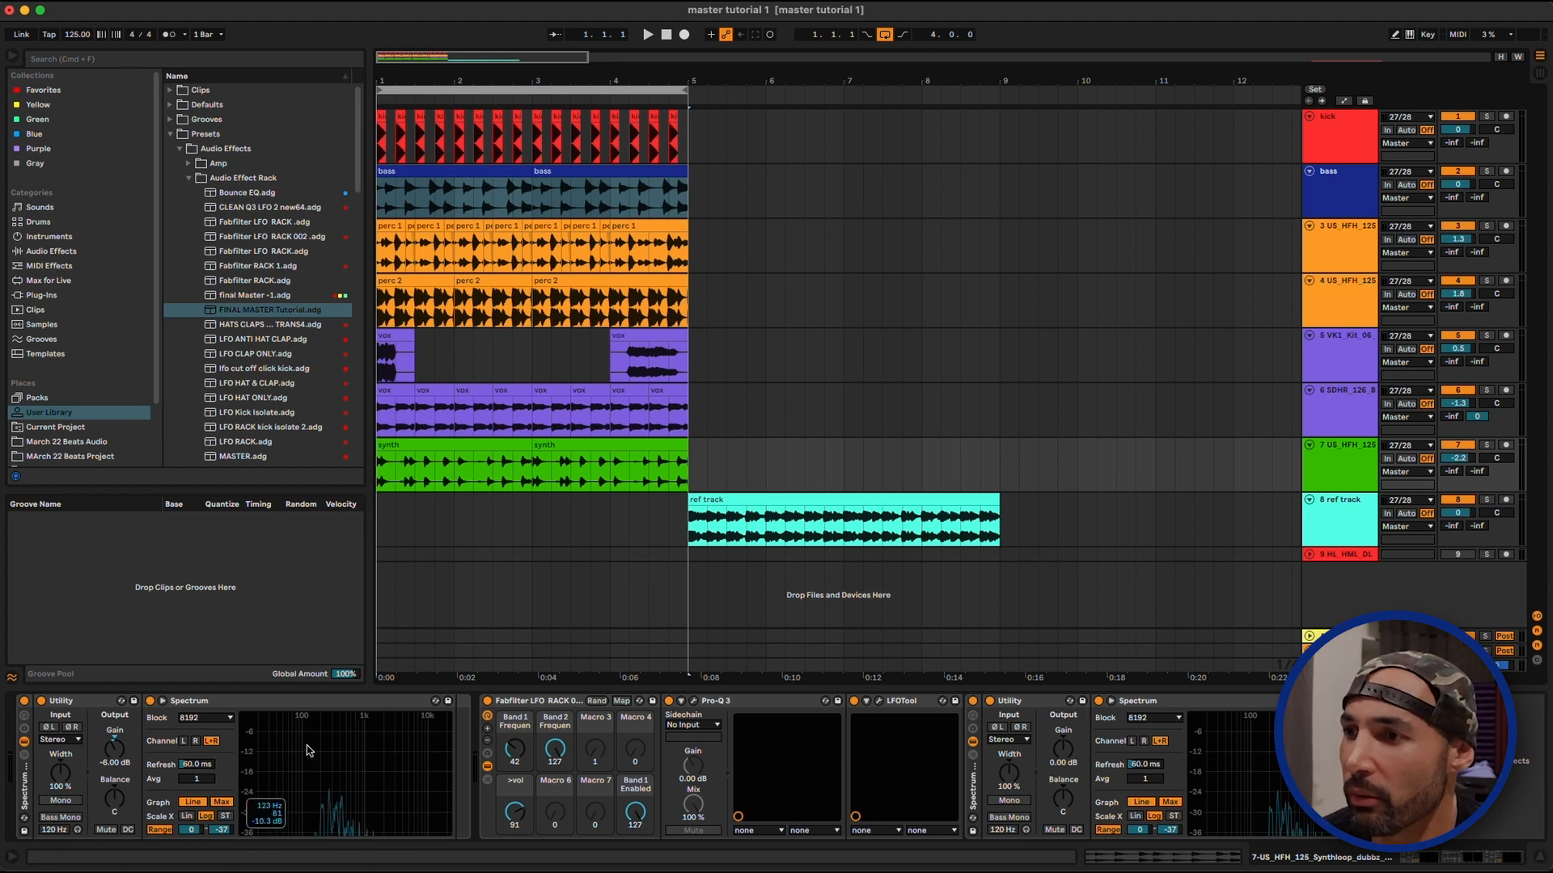
left_click(1335, 457)
left_click(1334, 136, "shift")
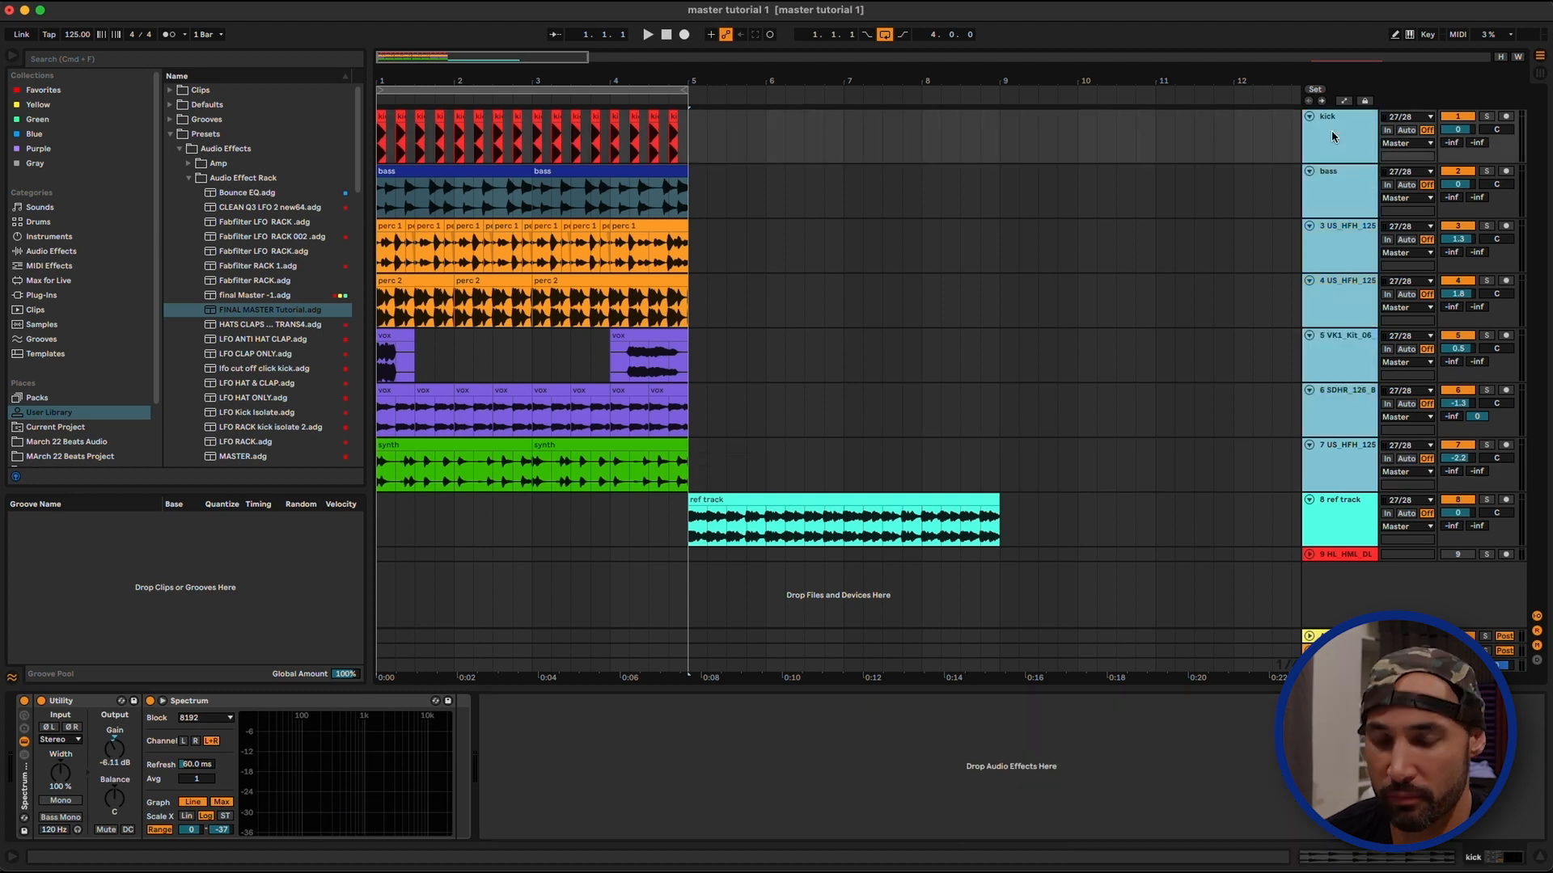
key("super+g")
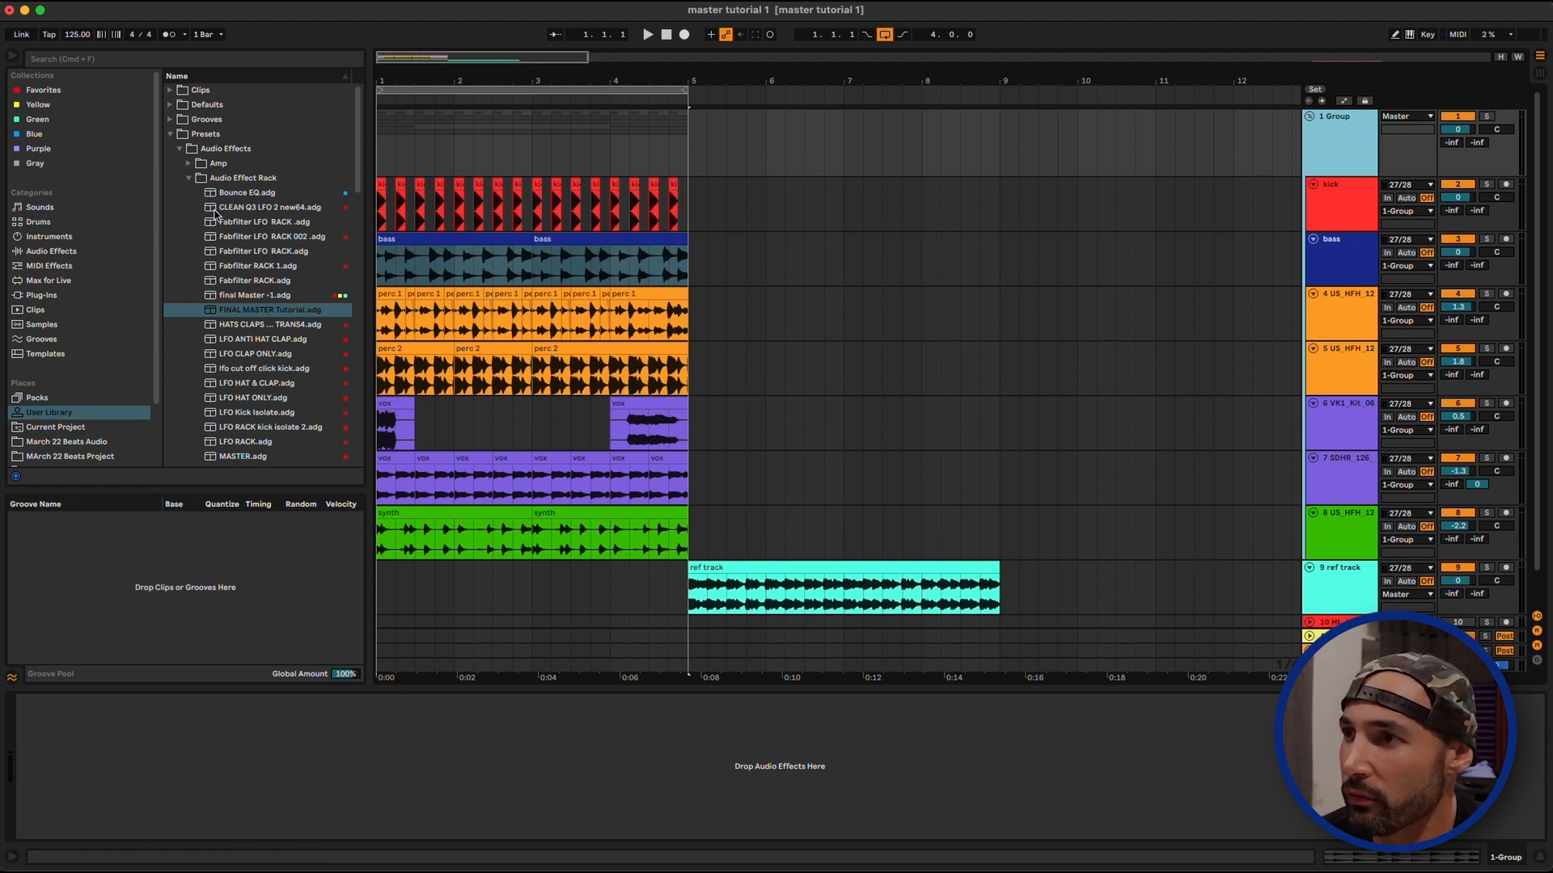
Load the FINAL MASTER Tutorial effect rack onto the group and open its UAD Pultec EQP-1A equalizer
key("space")
left_click_drag(216, 314, 78, 770)
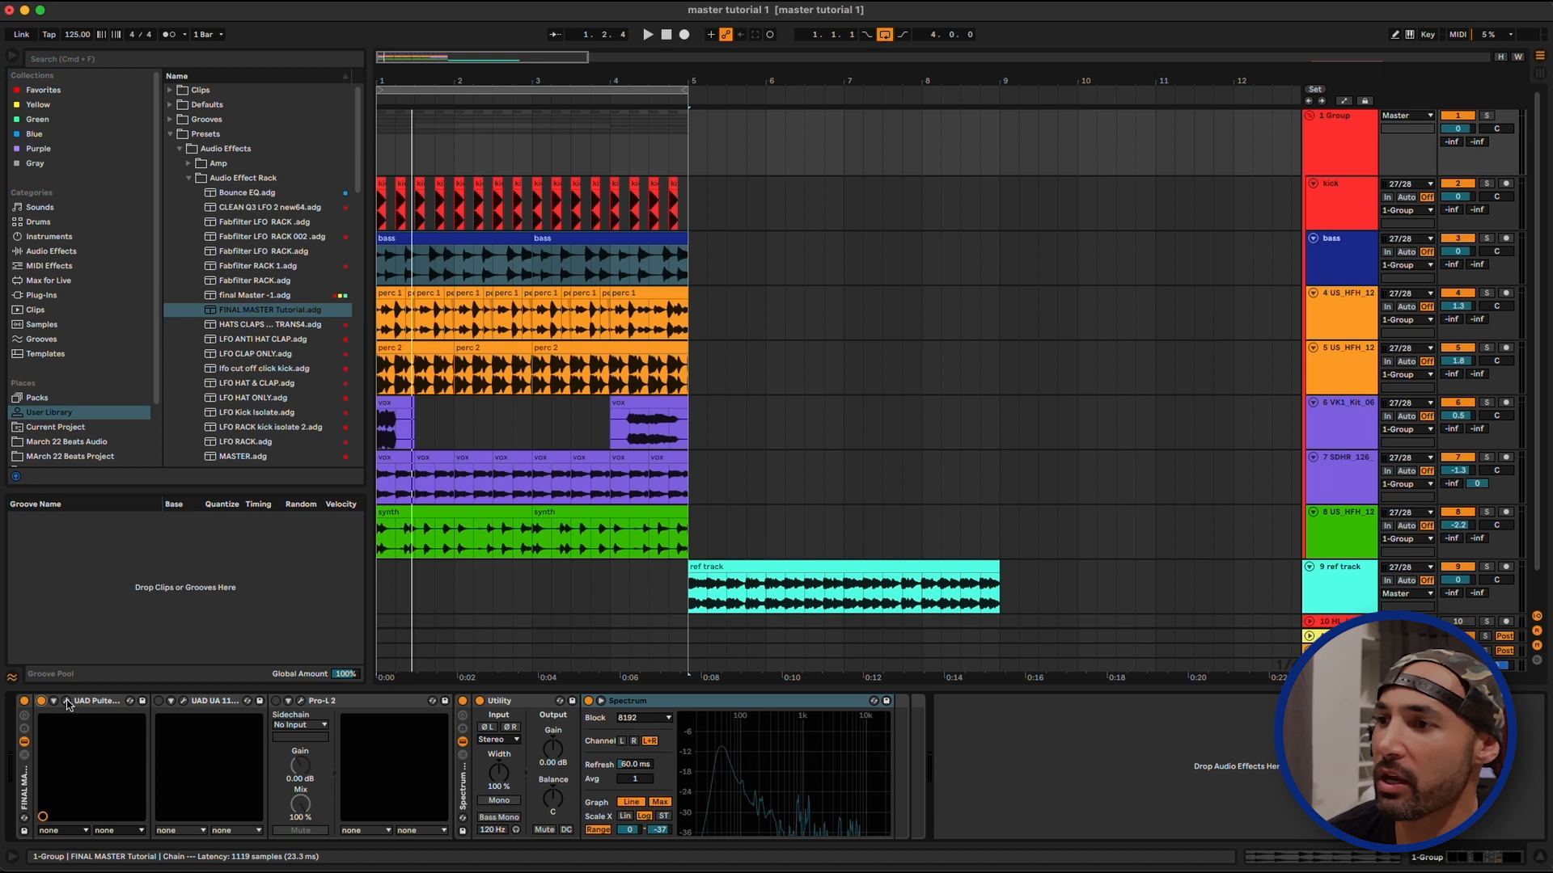
left_click(66, 701)
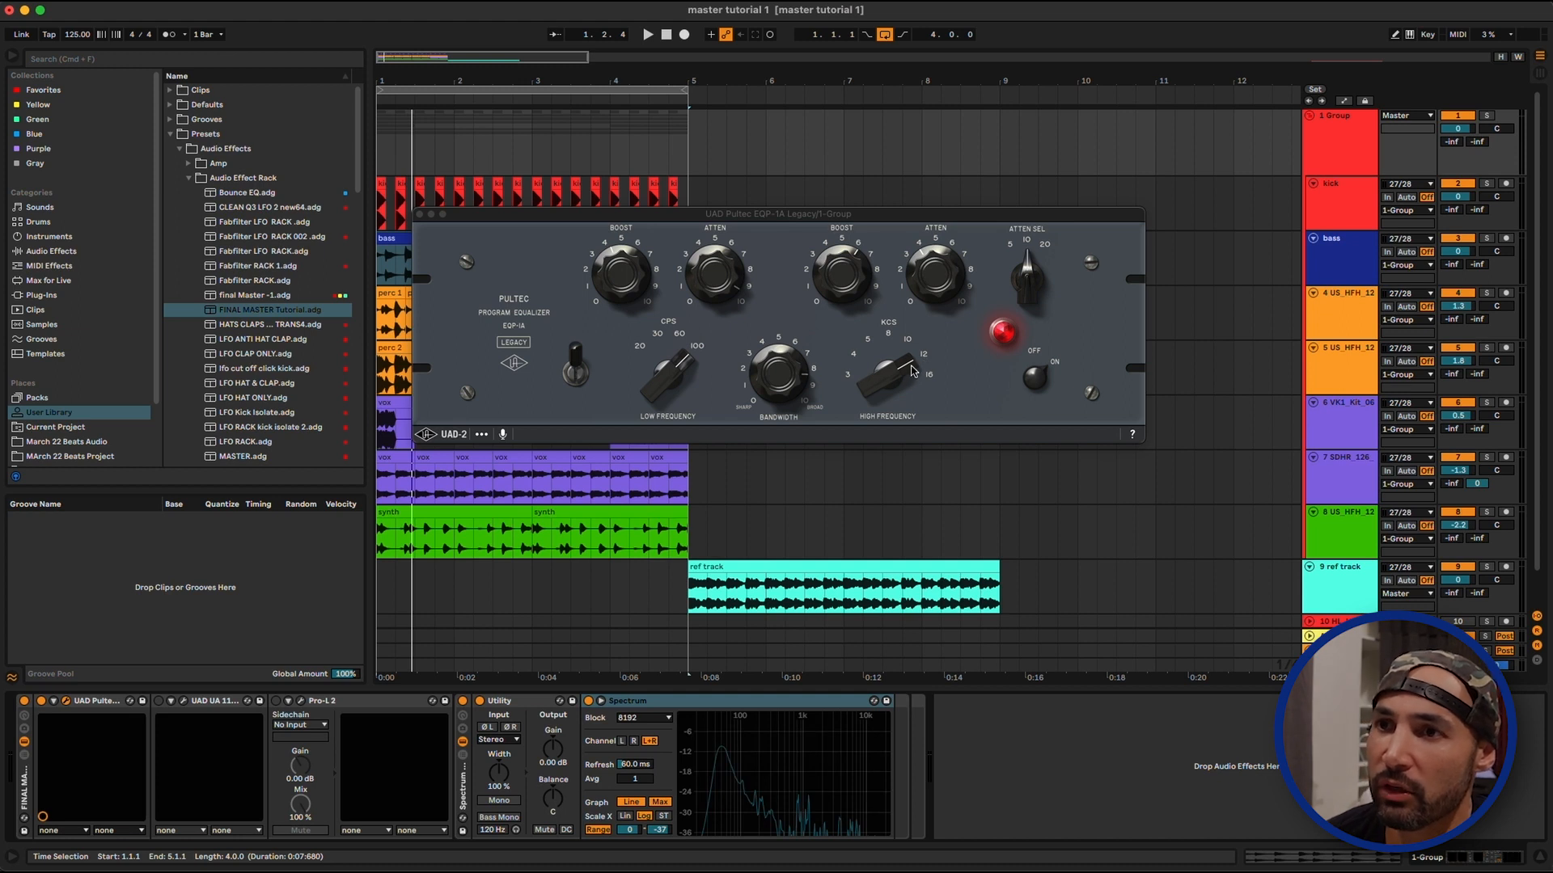
Play the loop and examine the Pultec's low and high frequency boost and attenuation settings alongside the group's Spectrum curve
left_click(621, 281)
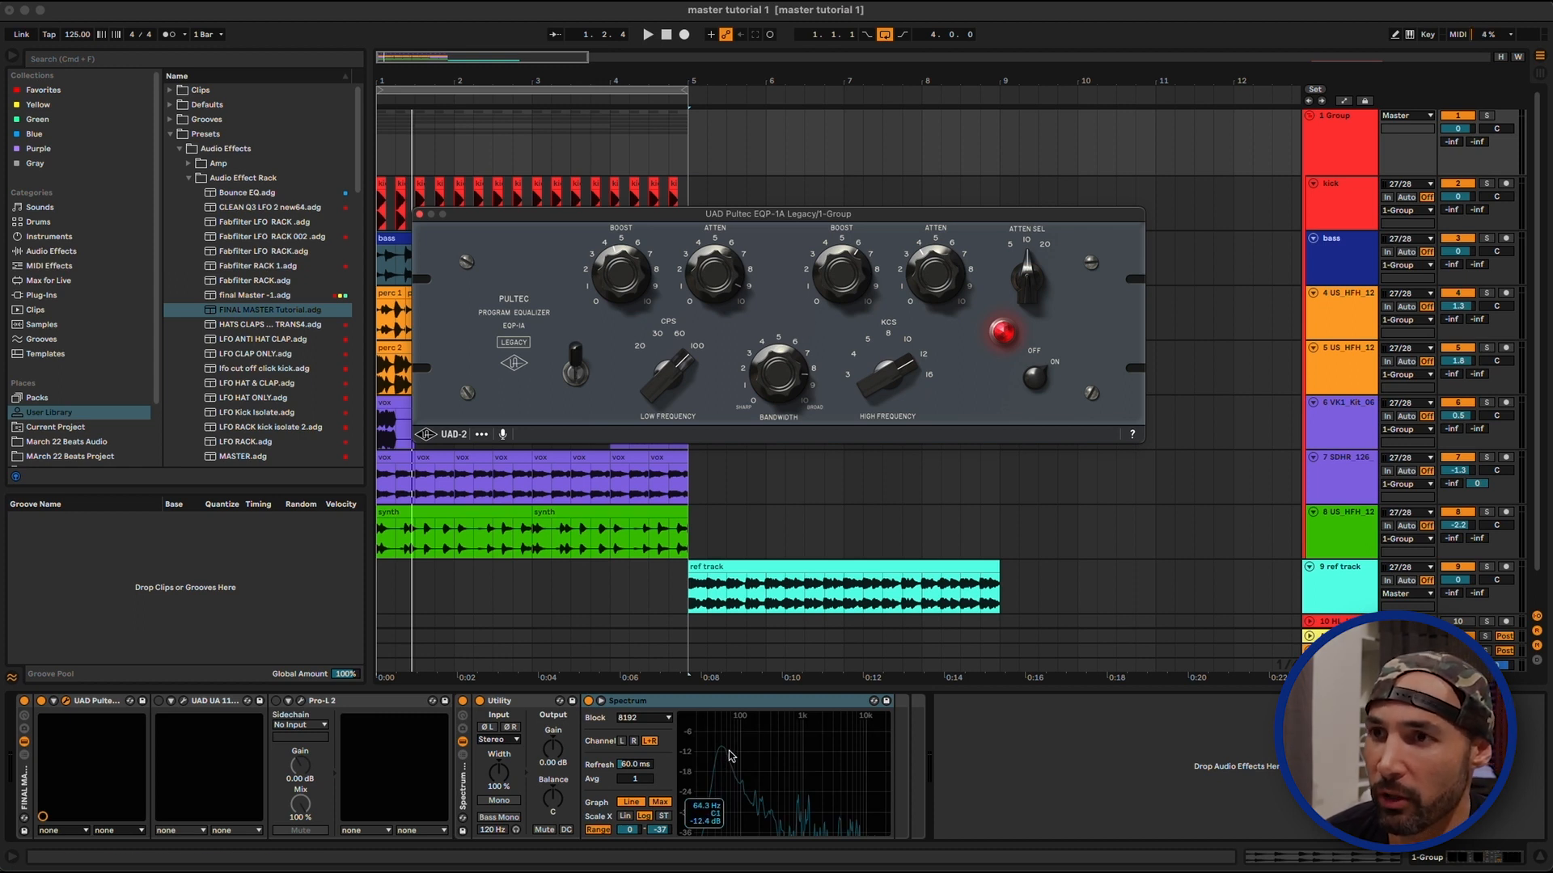
key("space")
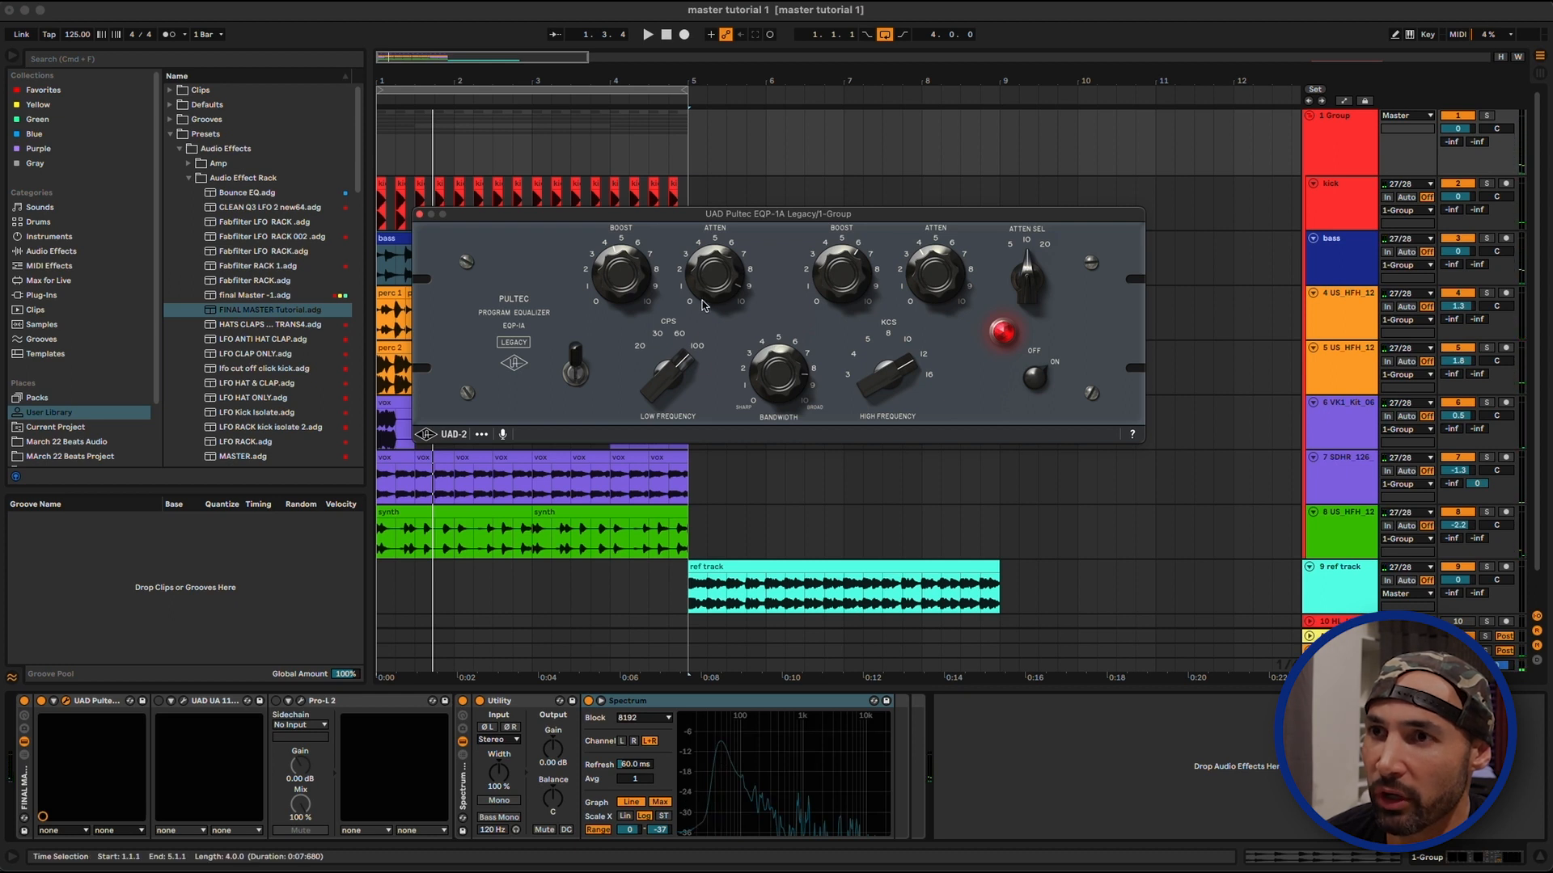
key("space")
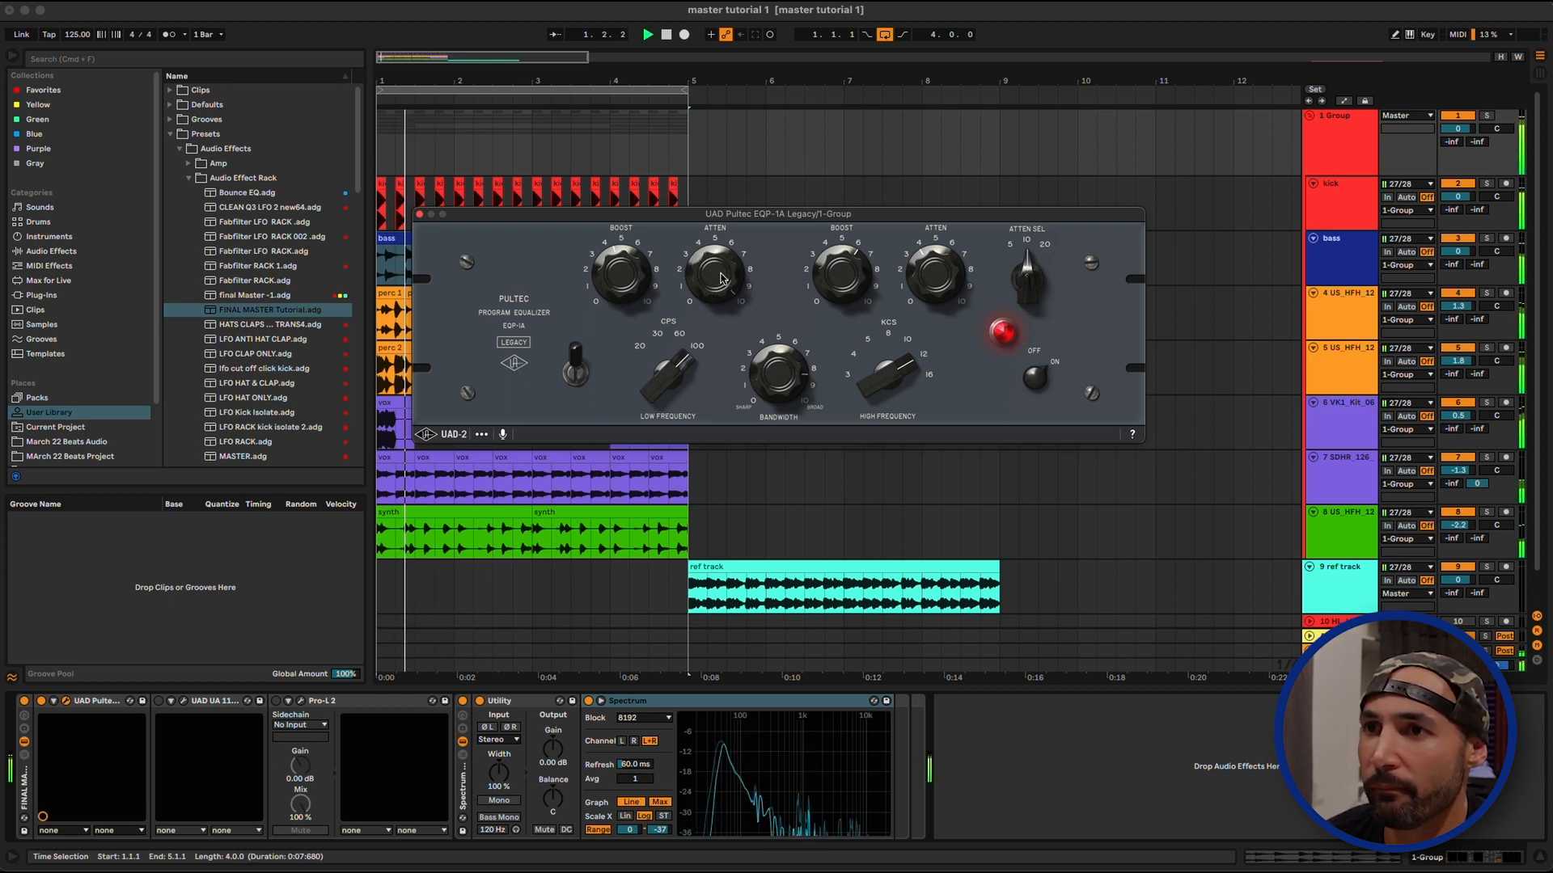
left_click(814, 728)
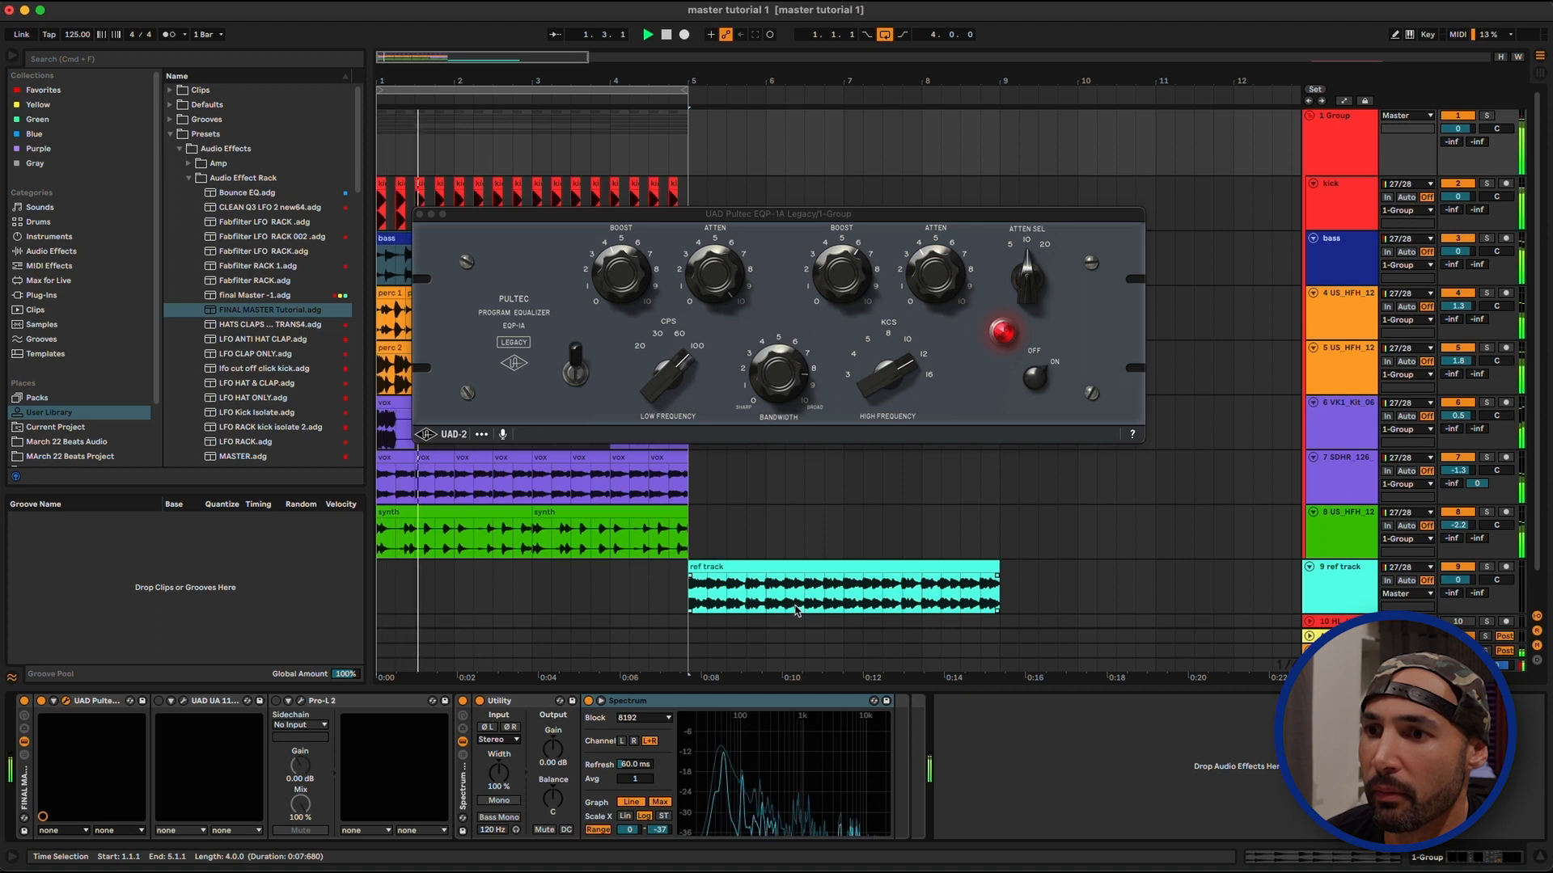
left_click(627, 283)
left_click(776, 799)
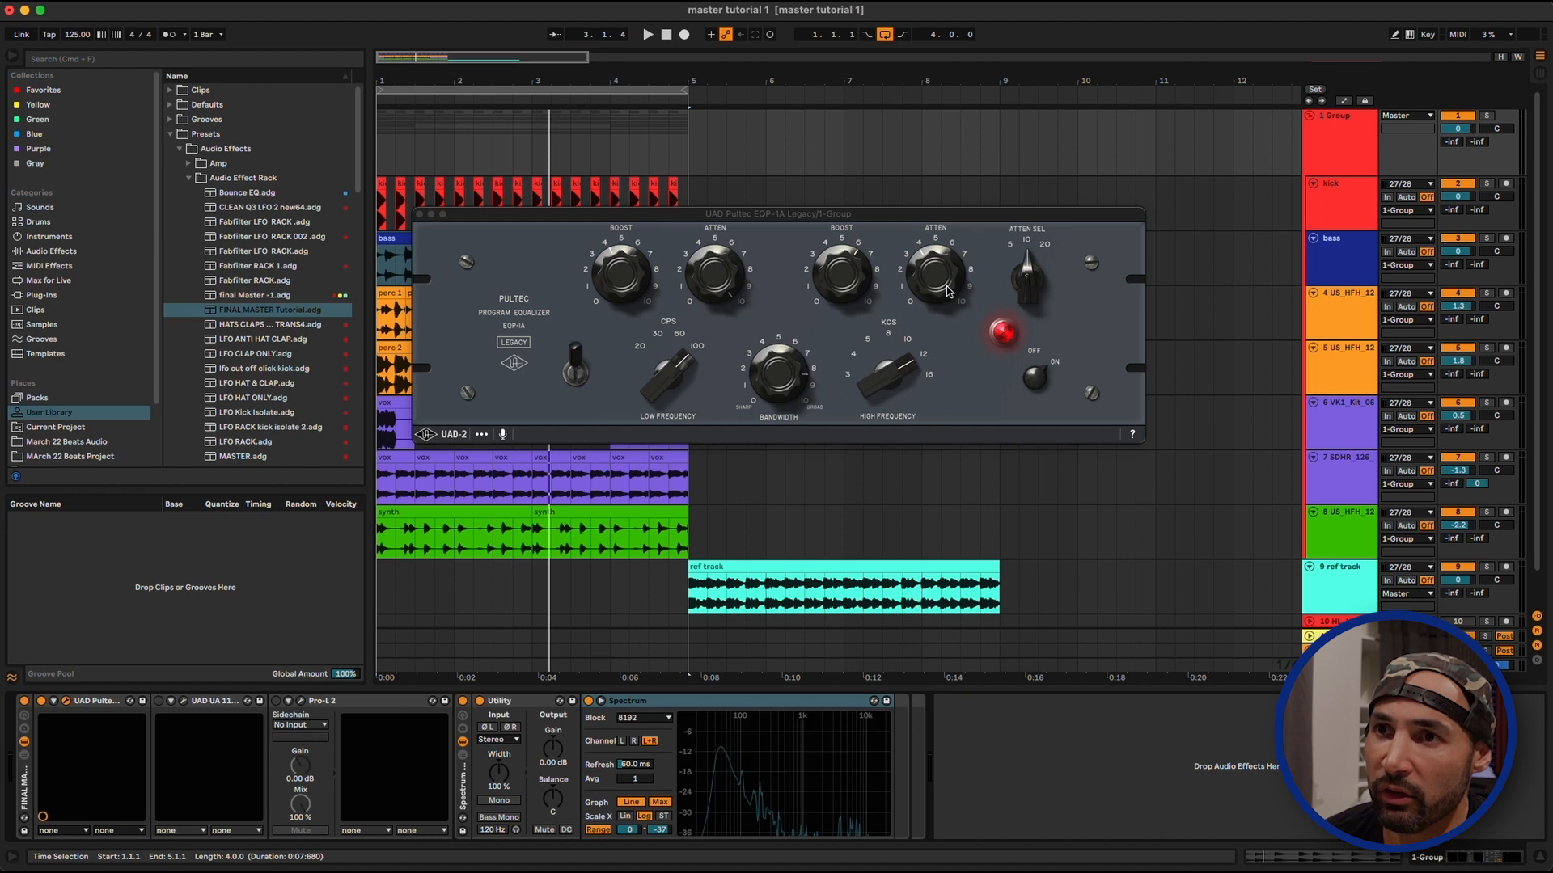
key("space")
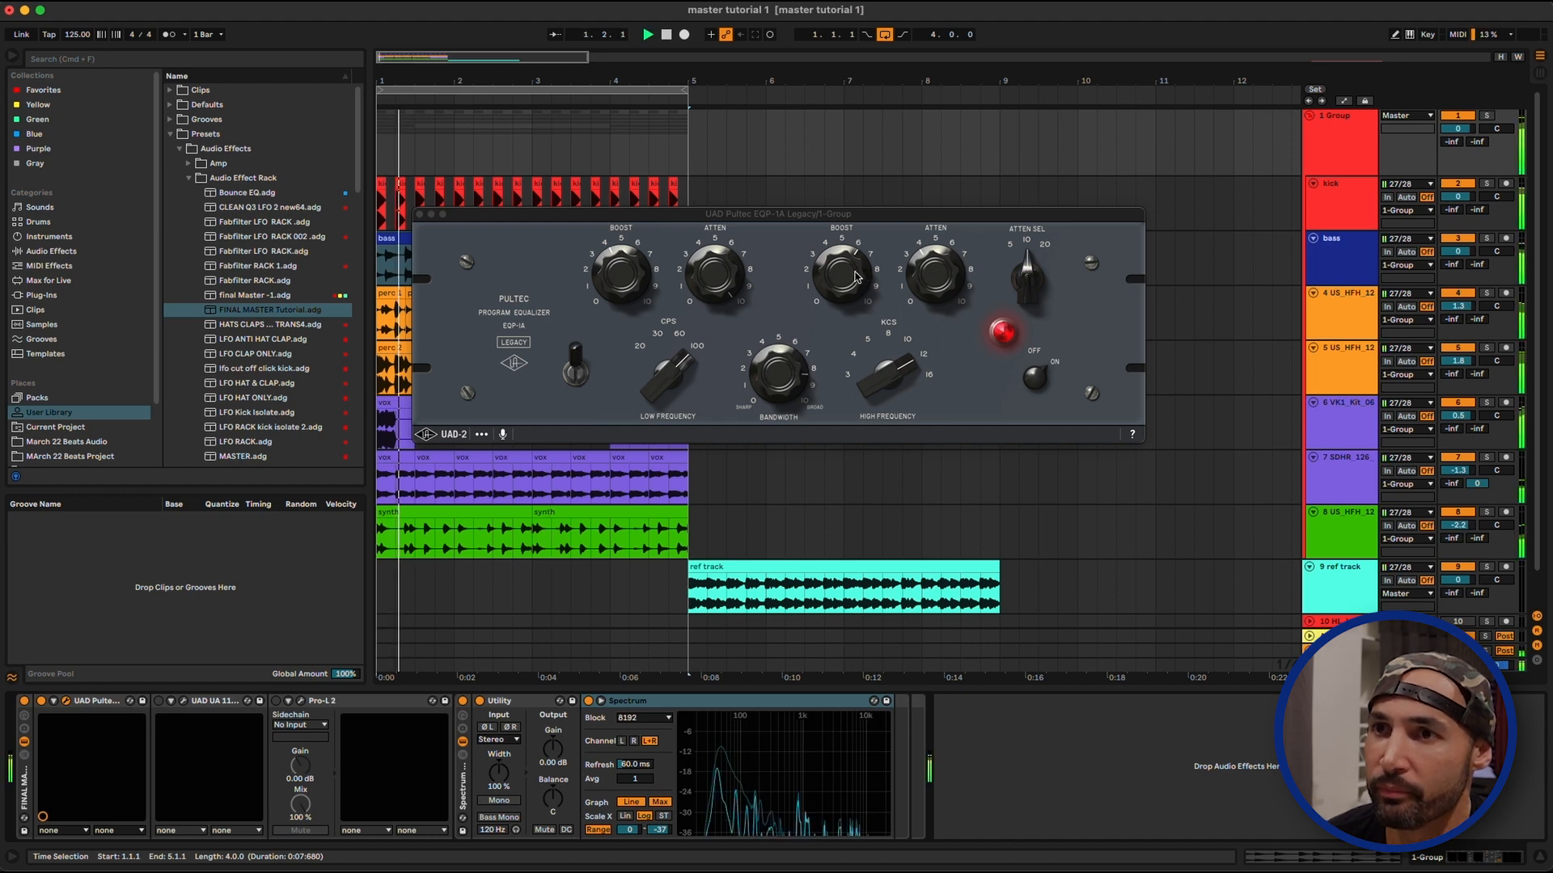
left_click_drag(849, 270, 845, 294)
key("space")
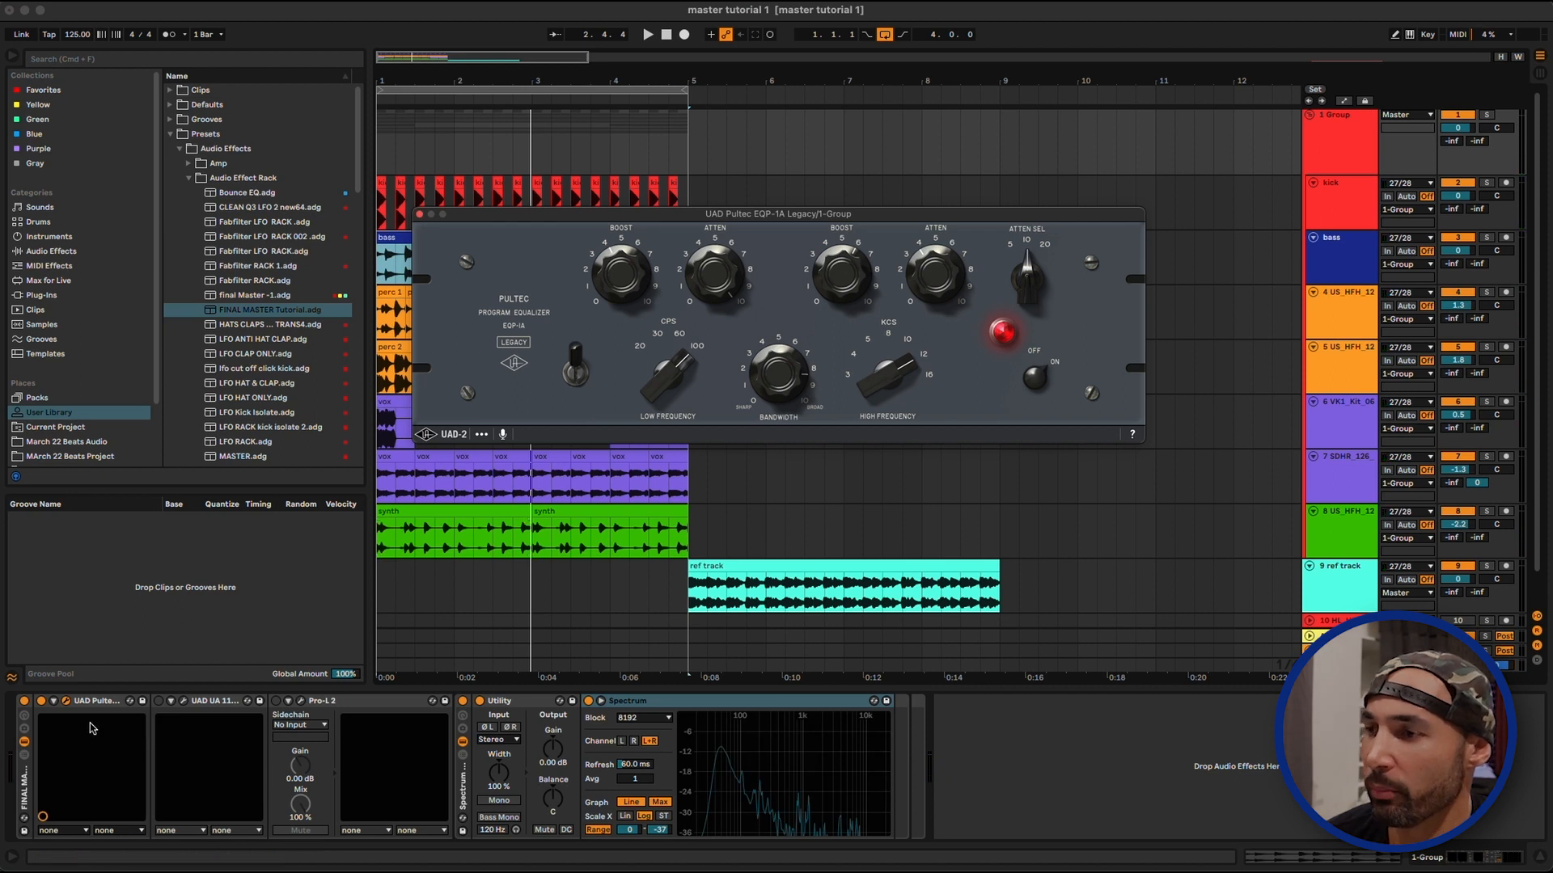
Compare the group's sound with the Pultec EQ disabled and enabled during playback, ending with it enabled
left_click(42, 702)
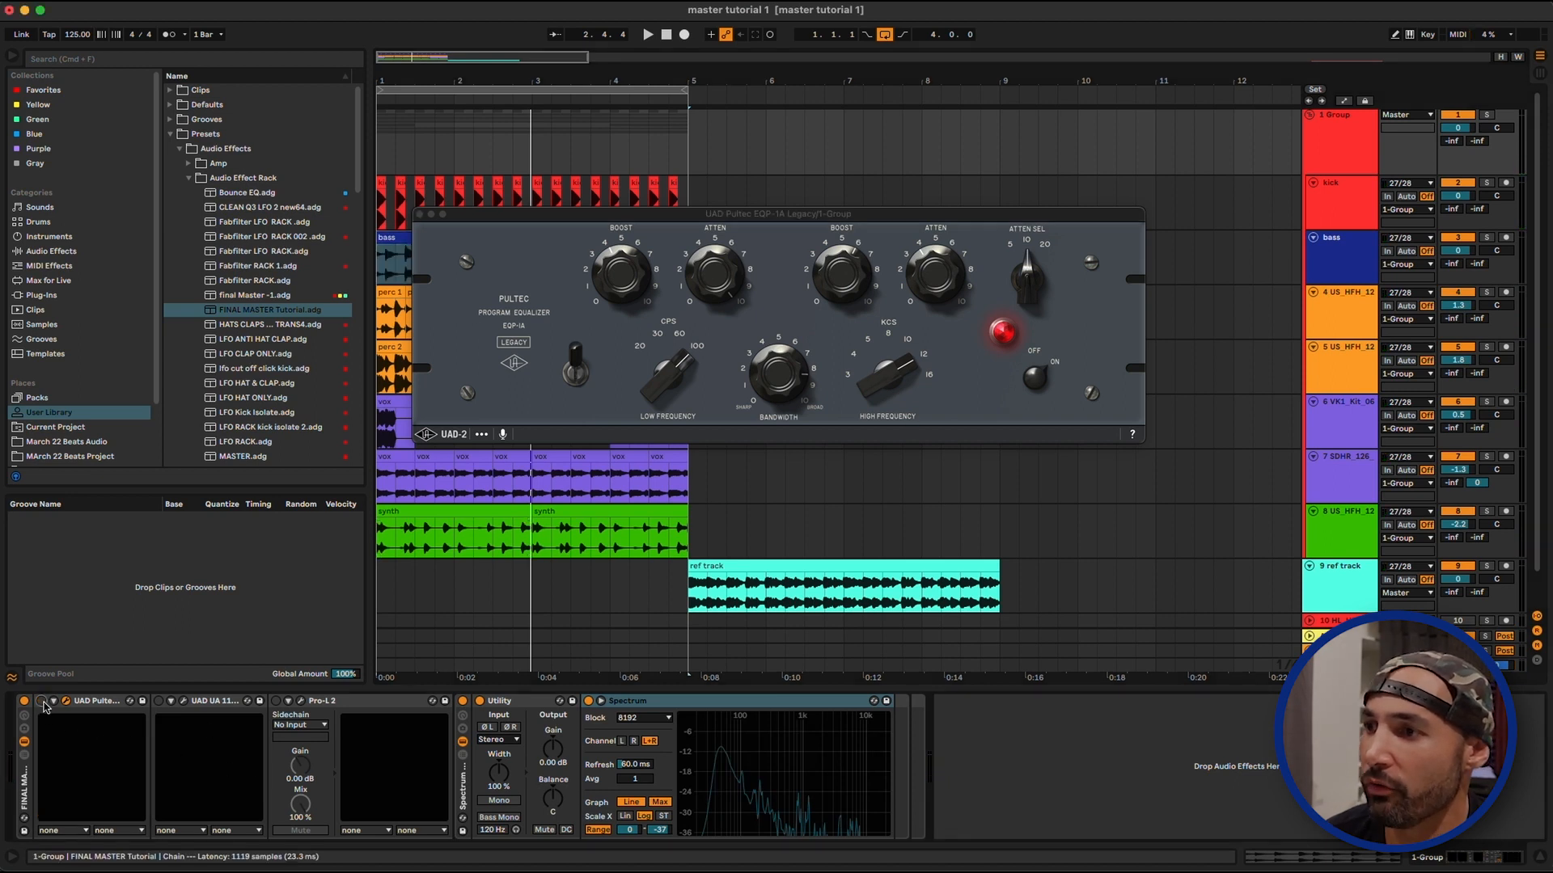
key("space")
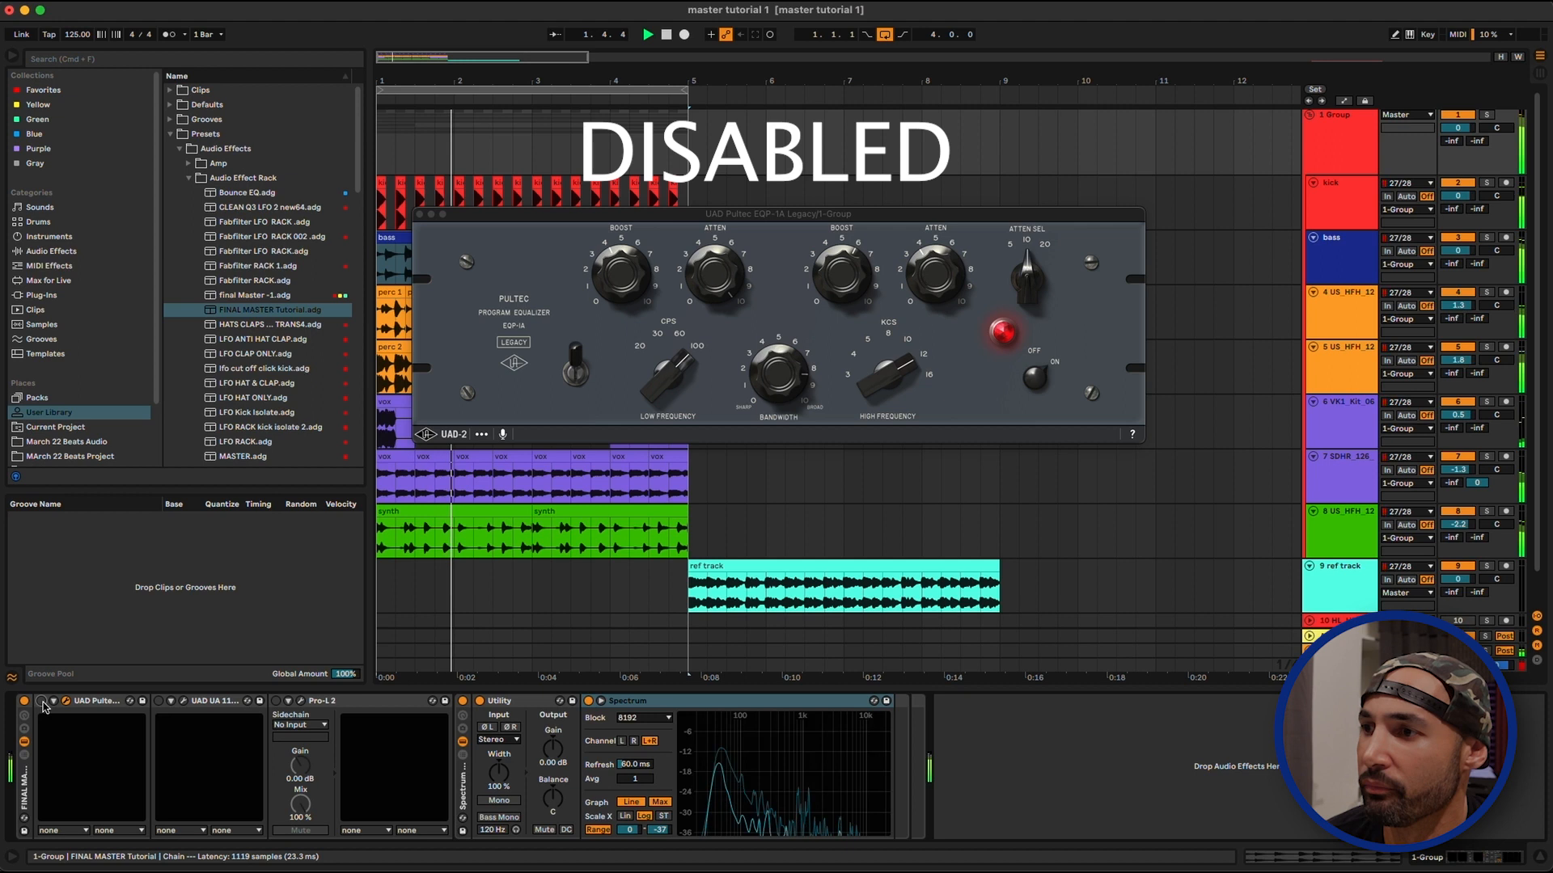
left_click(42, 702)
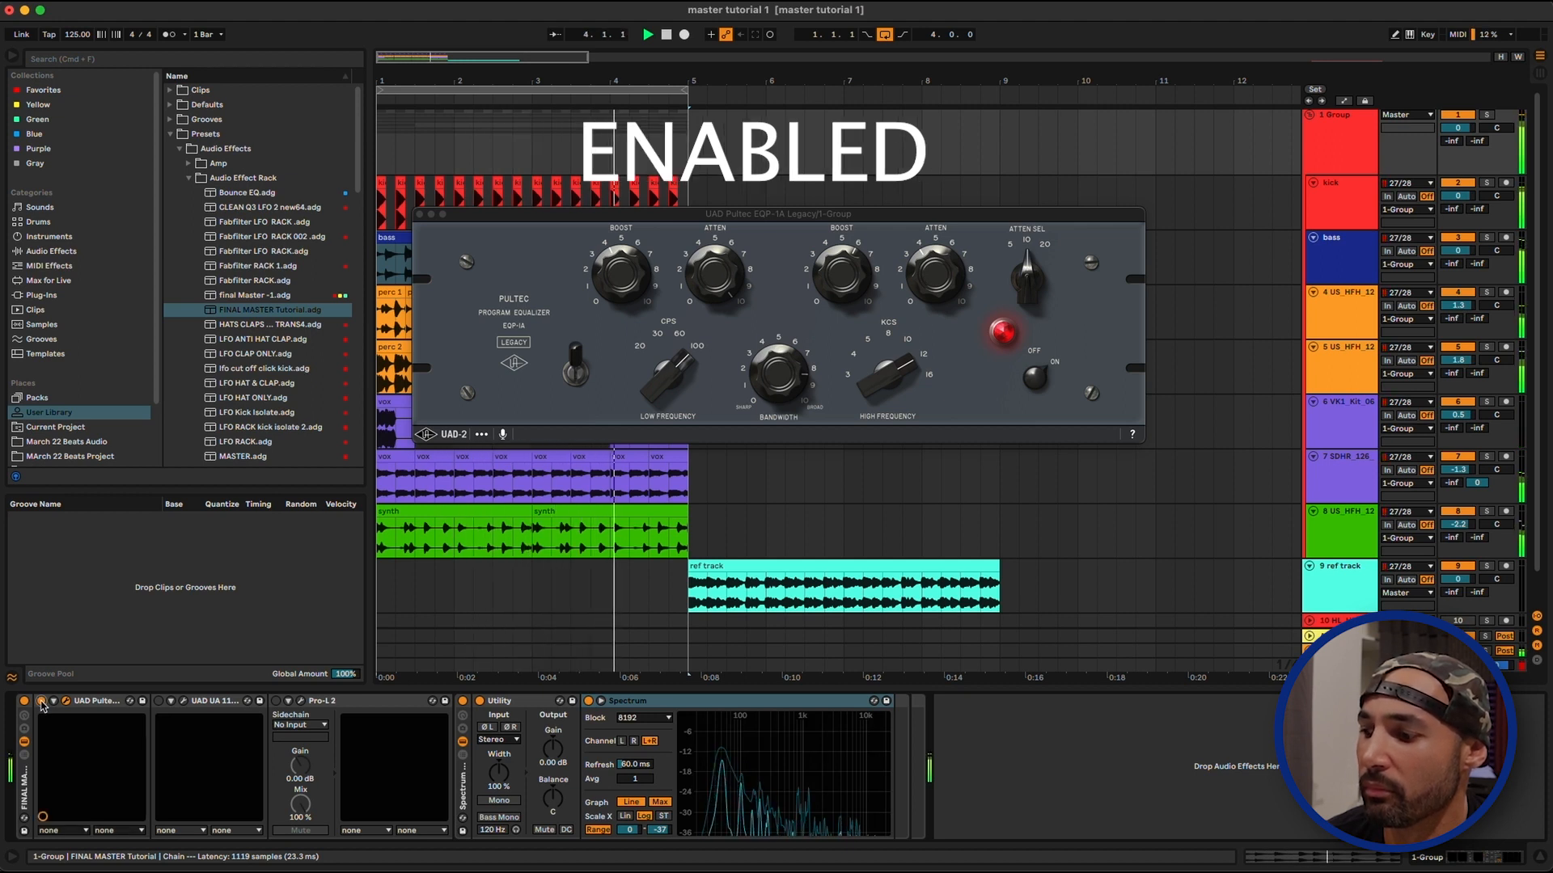
left_click(42, 701)
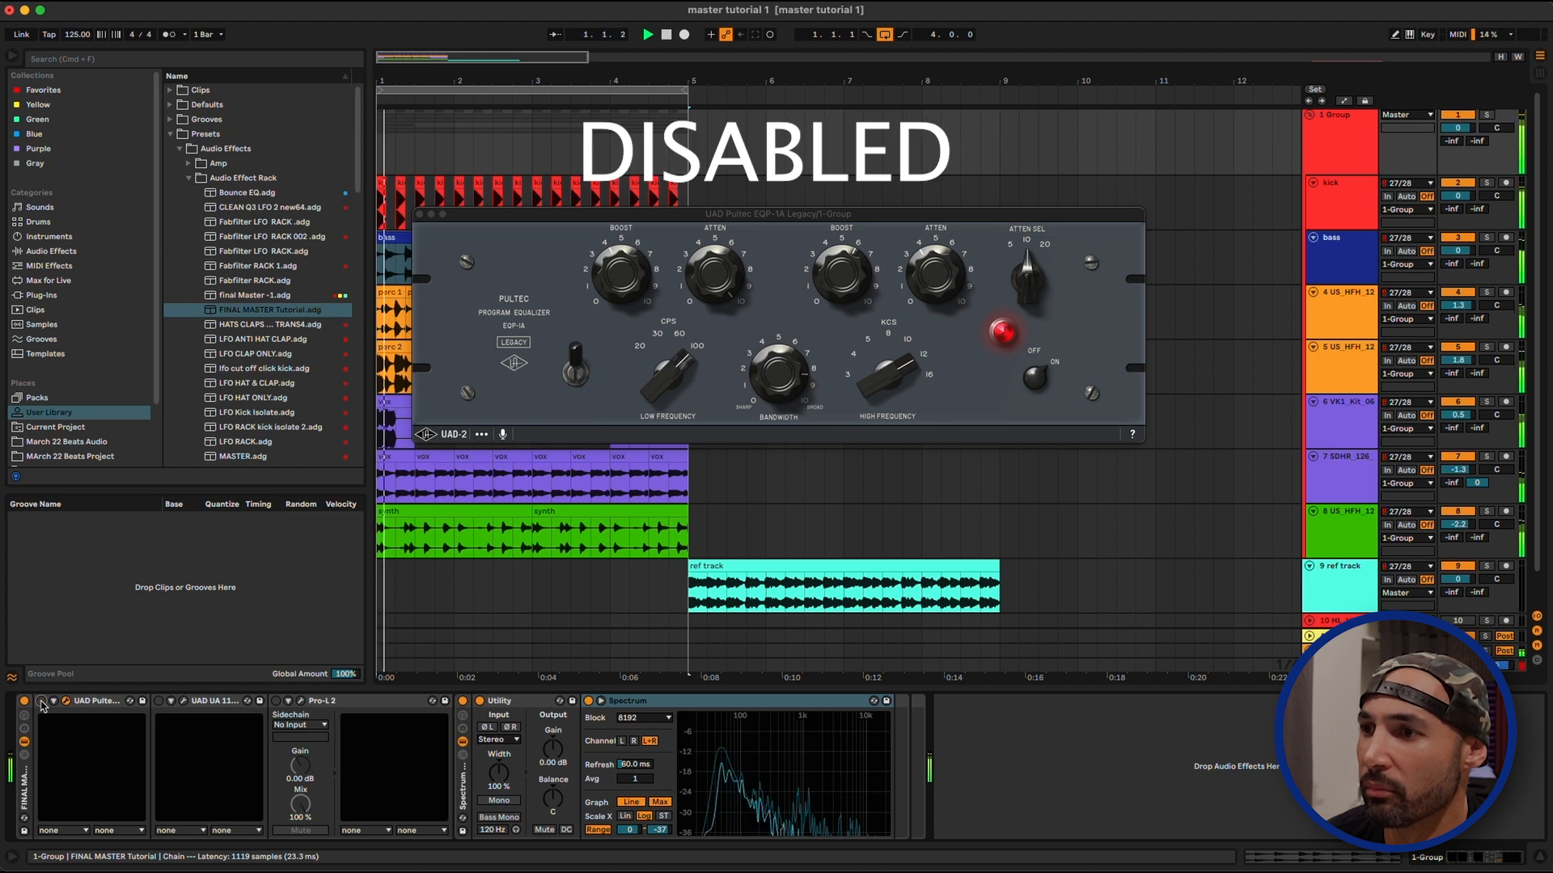
left_click(42, 702)
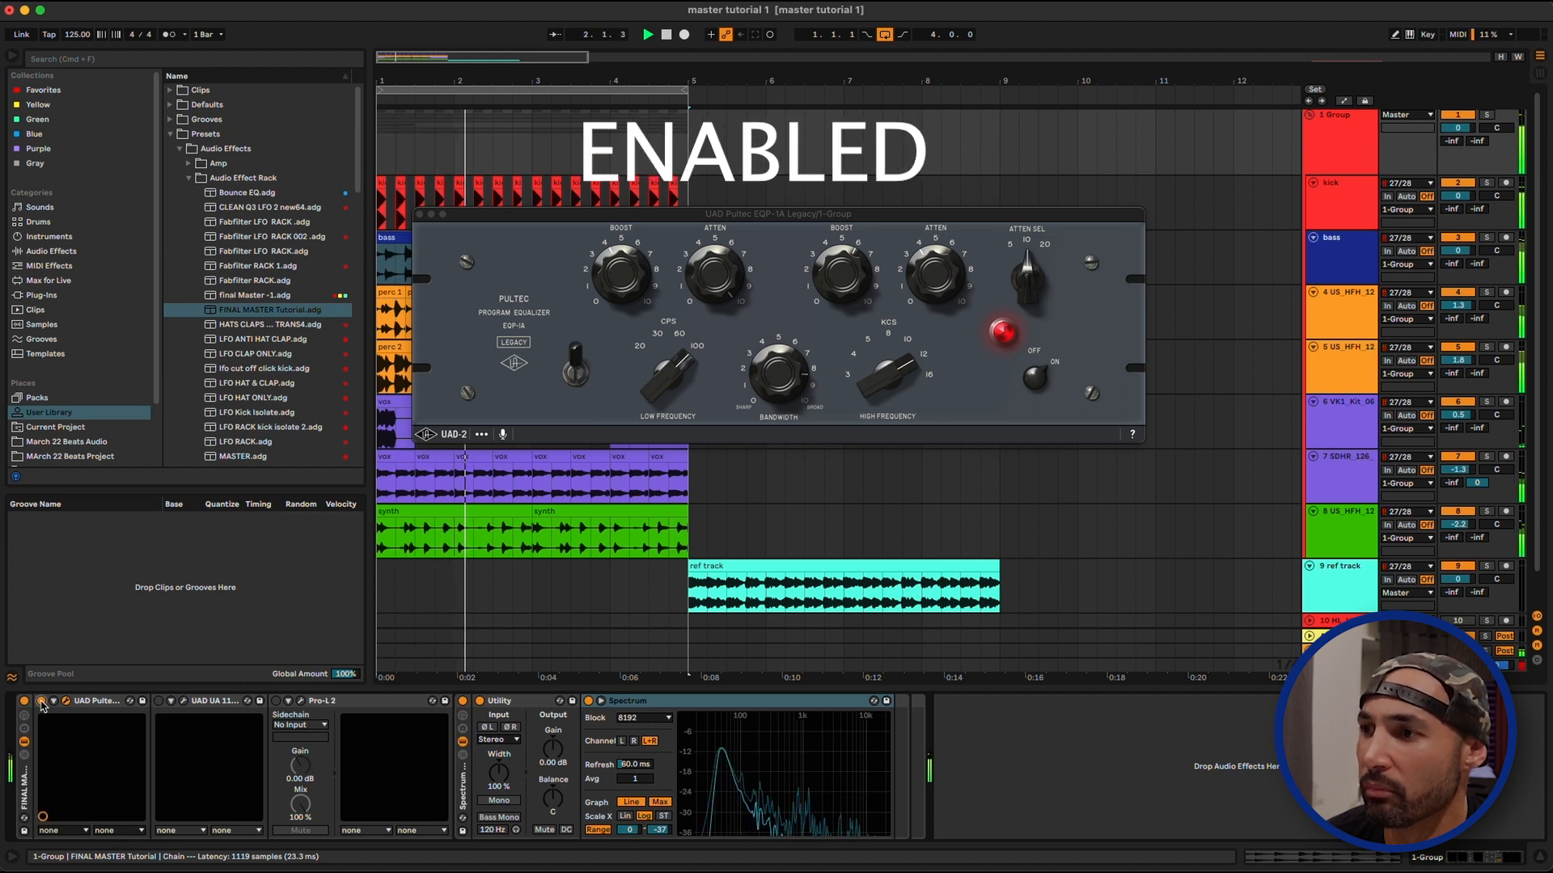
key("space")
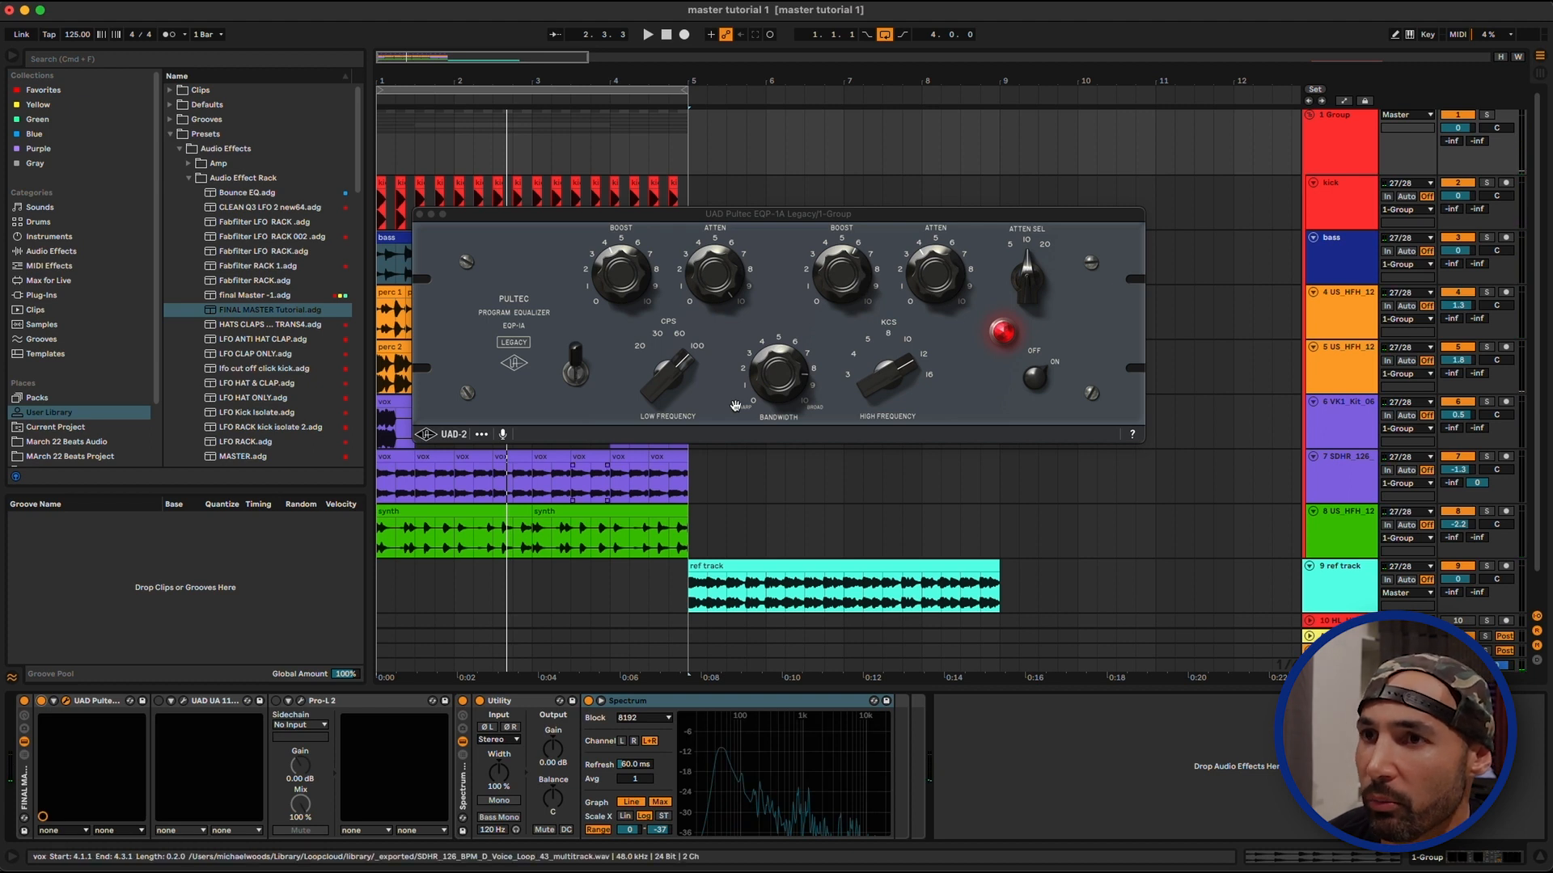
key("space")
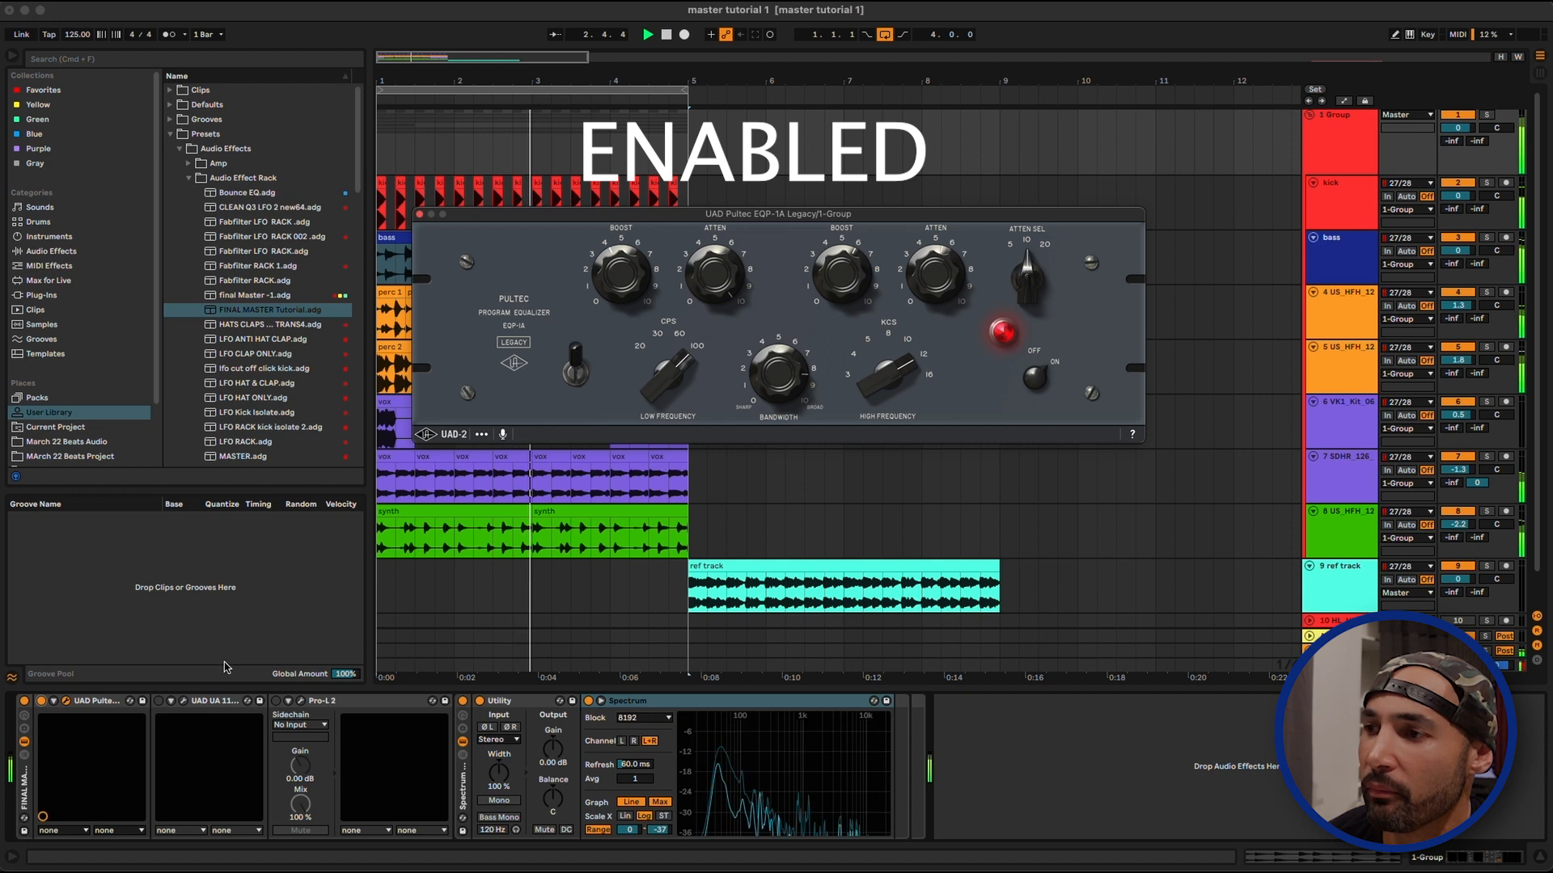
left_click(41, 702)
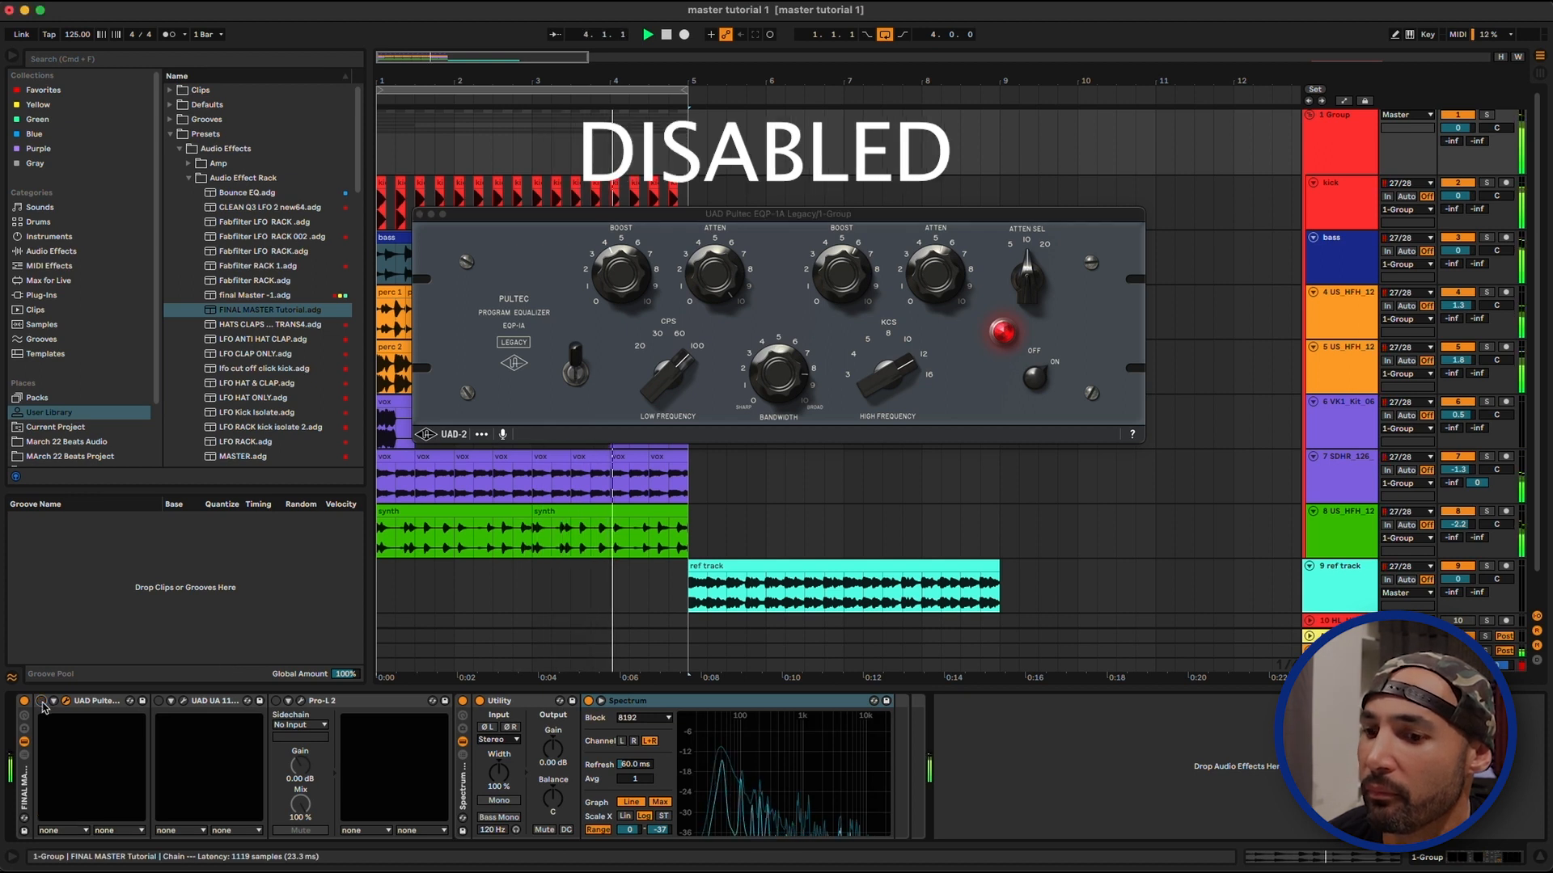
left_click(41, 702)
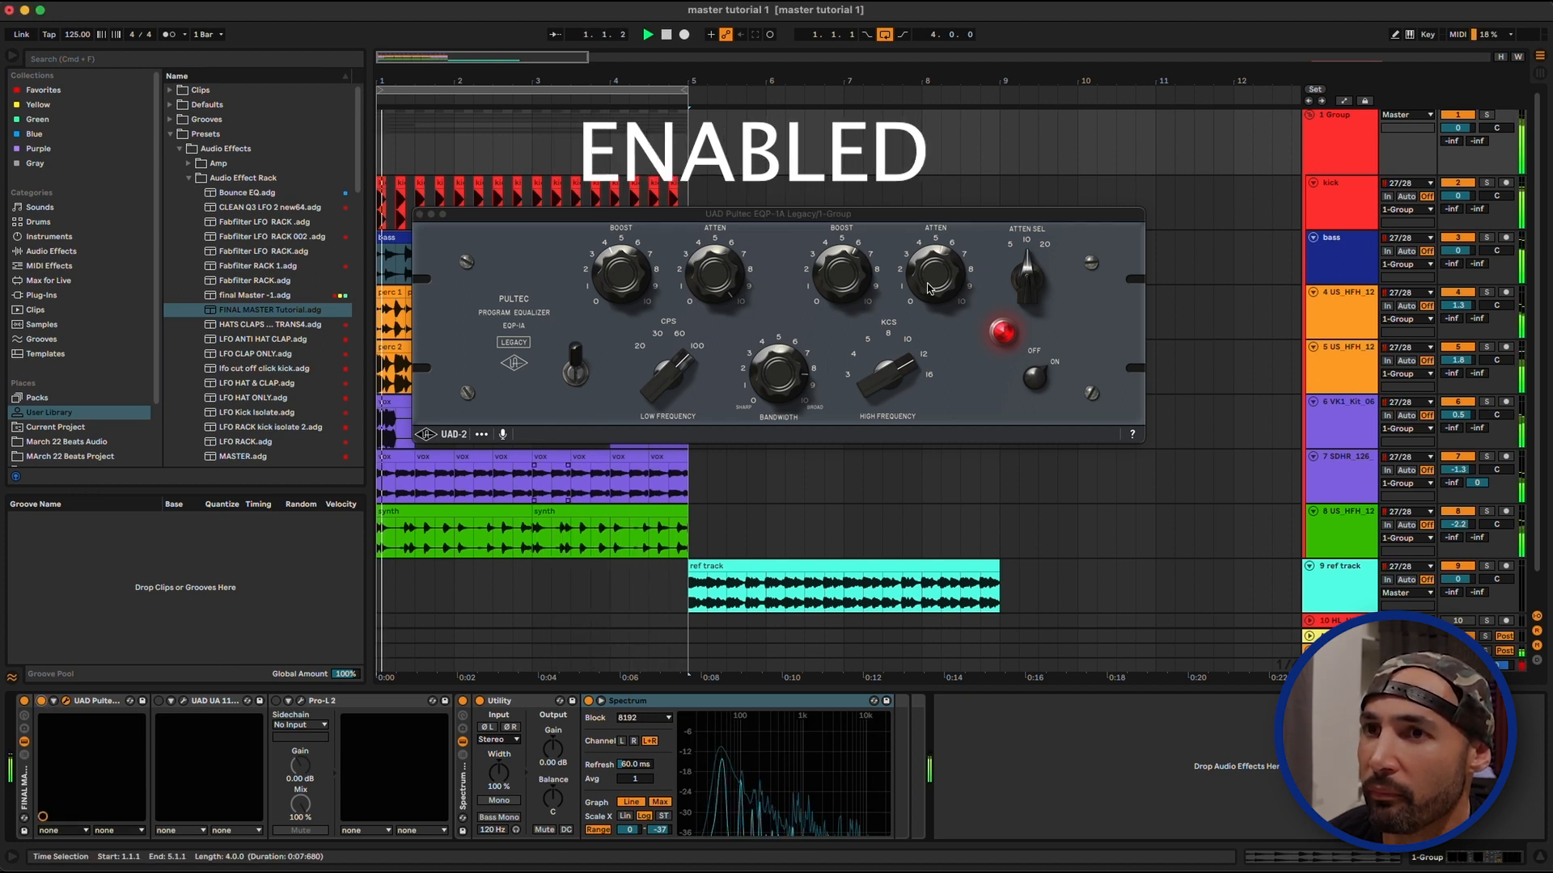
key("space")
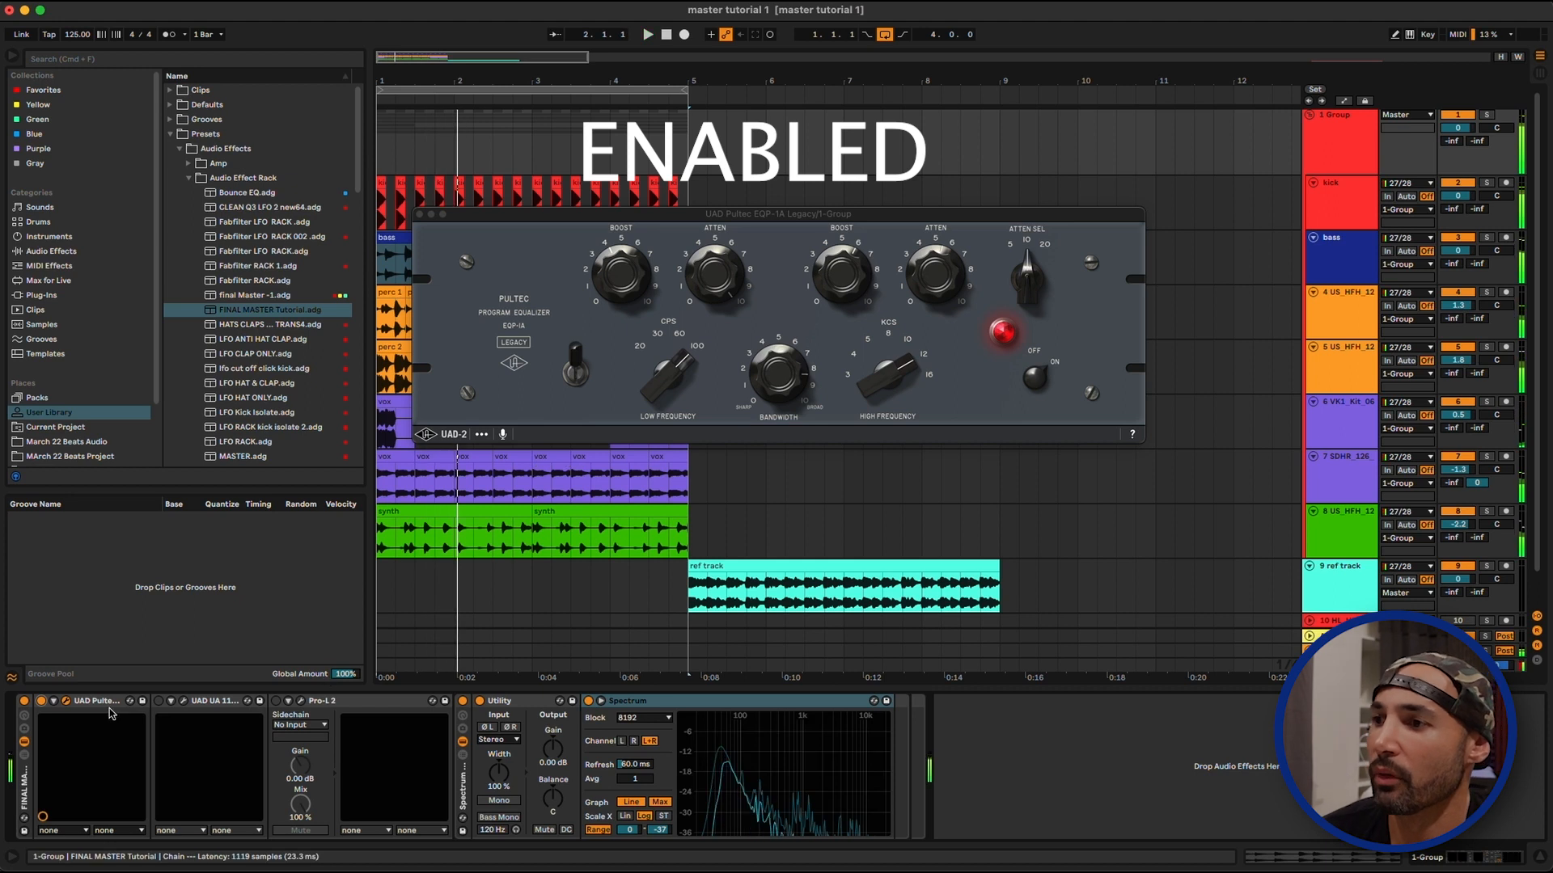
Close the Pultec EQ, enable and open the UAD 1176SE compressor, and audition its input and output settings on the group
left_click(420, 215)
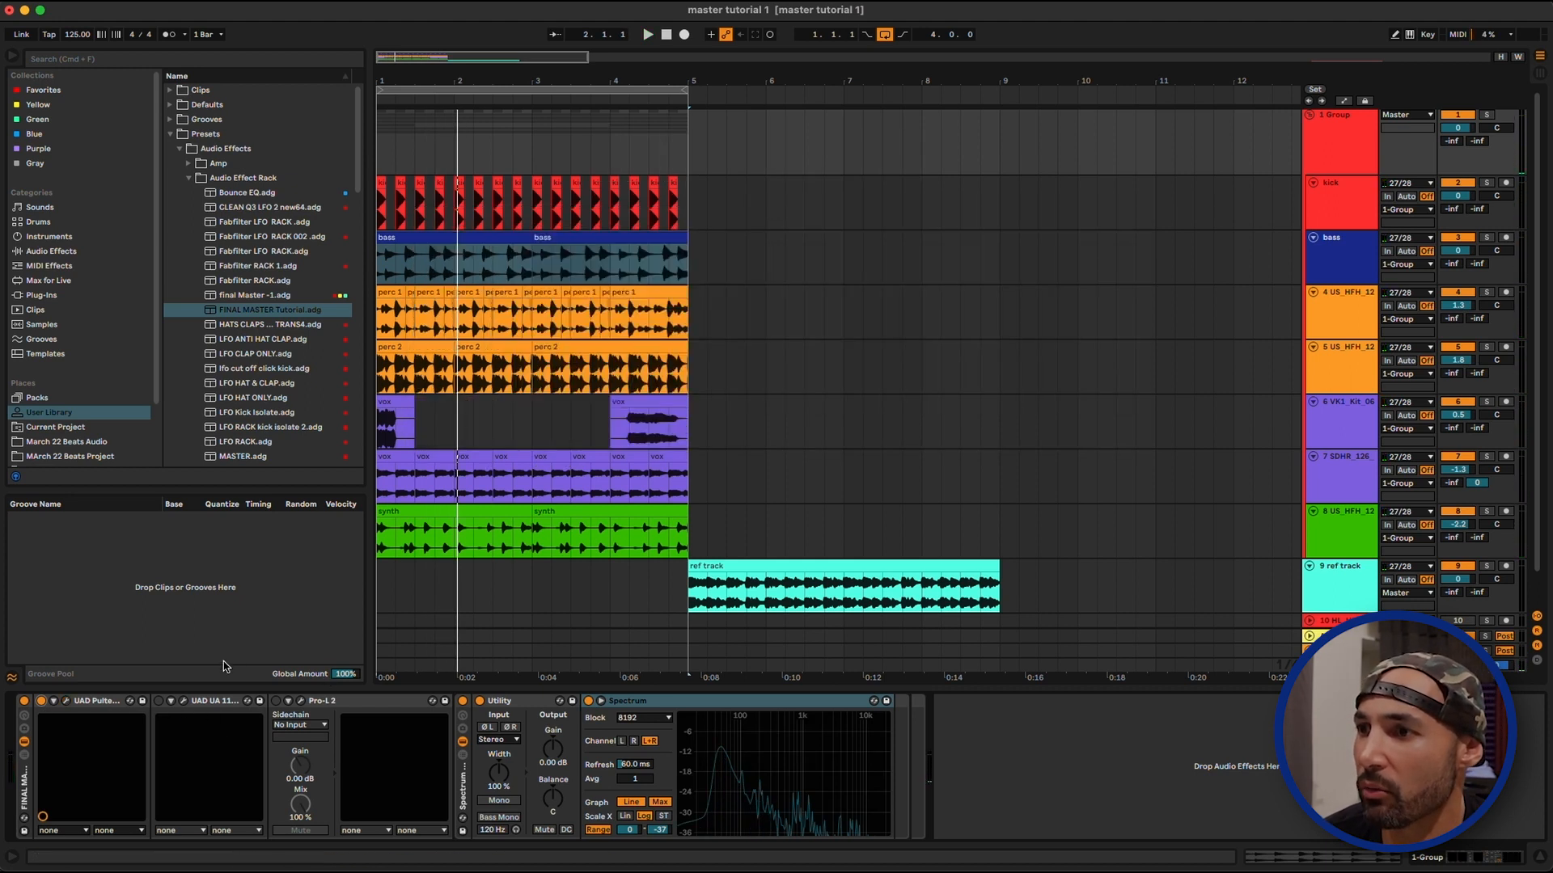
left_click(184, 702)
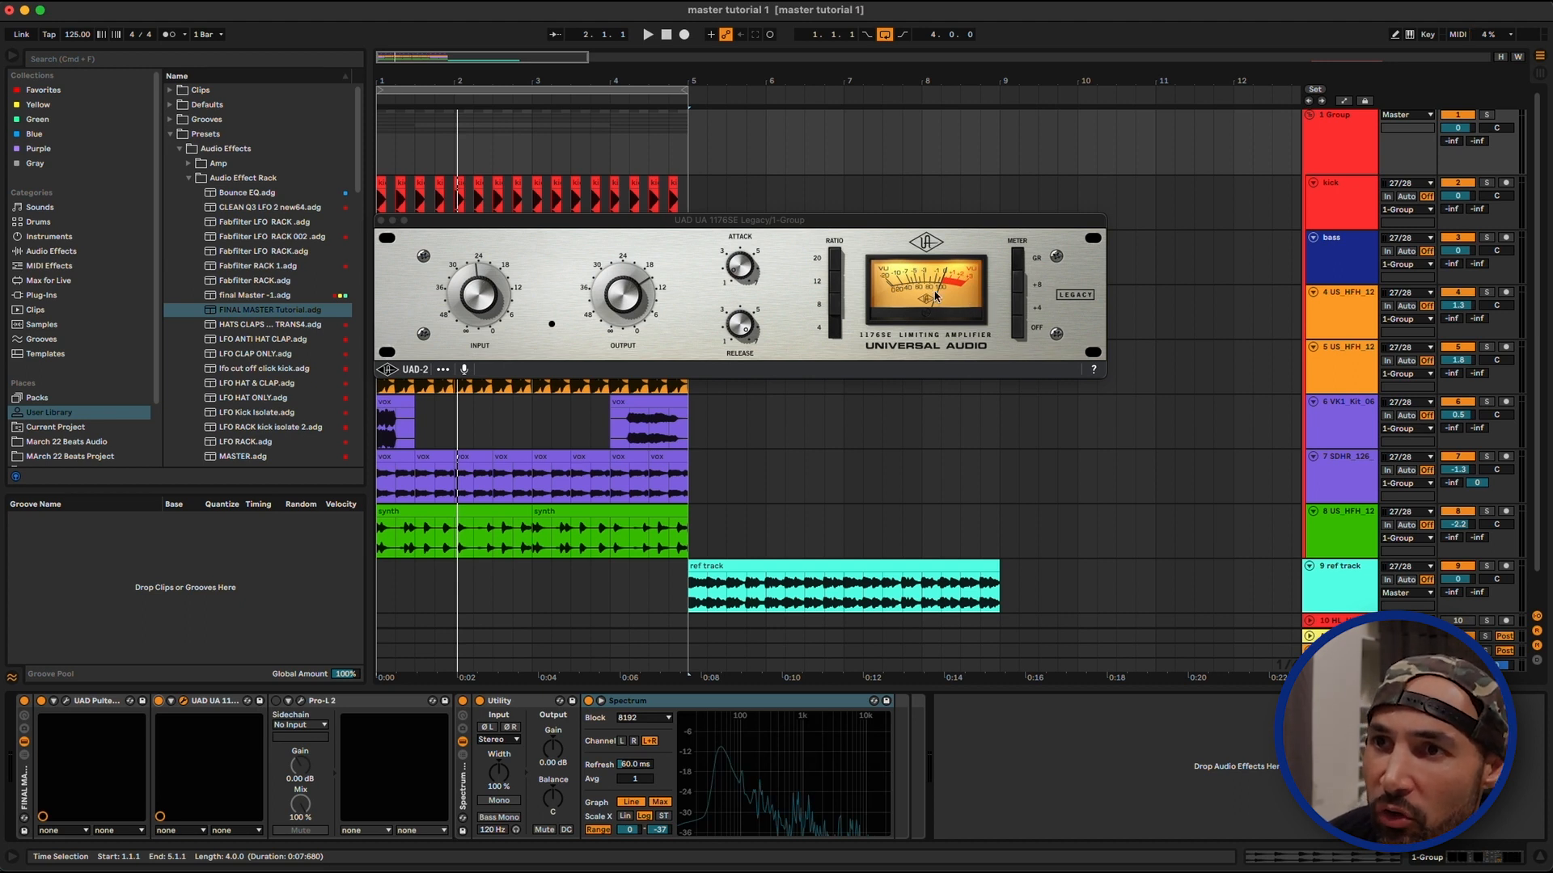
key("space")
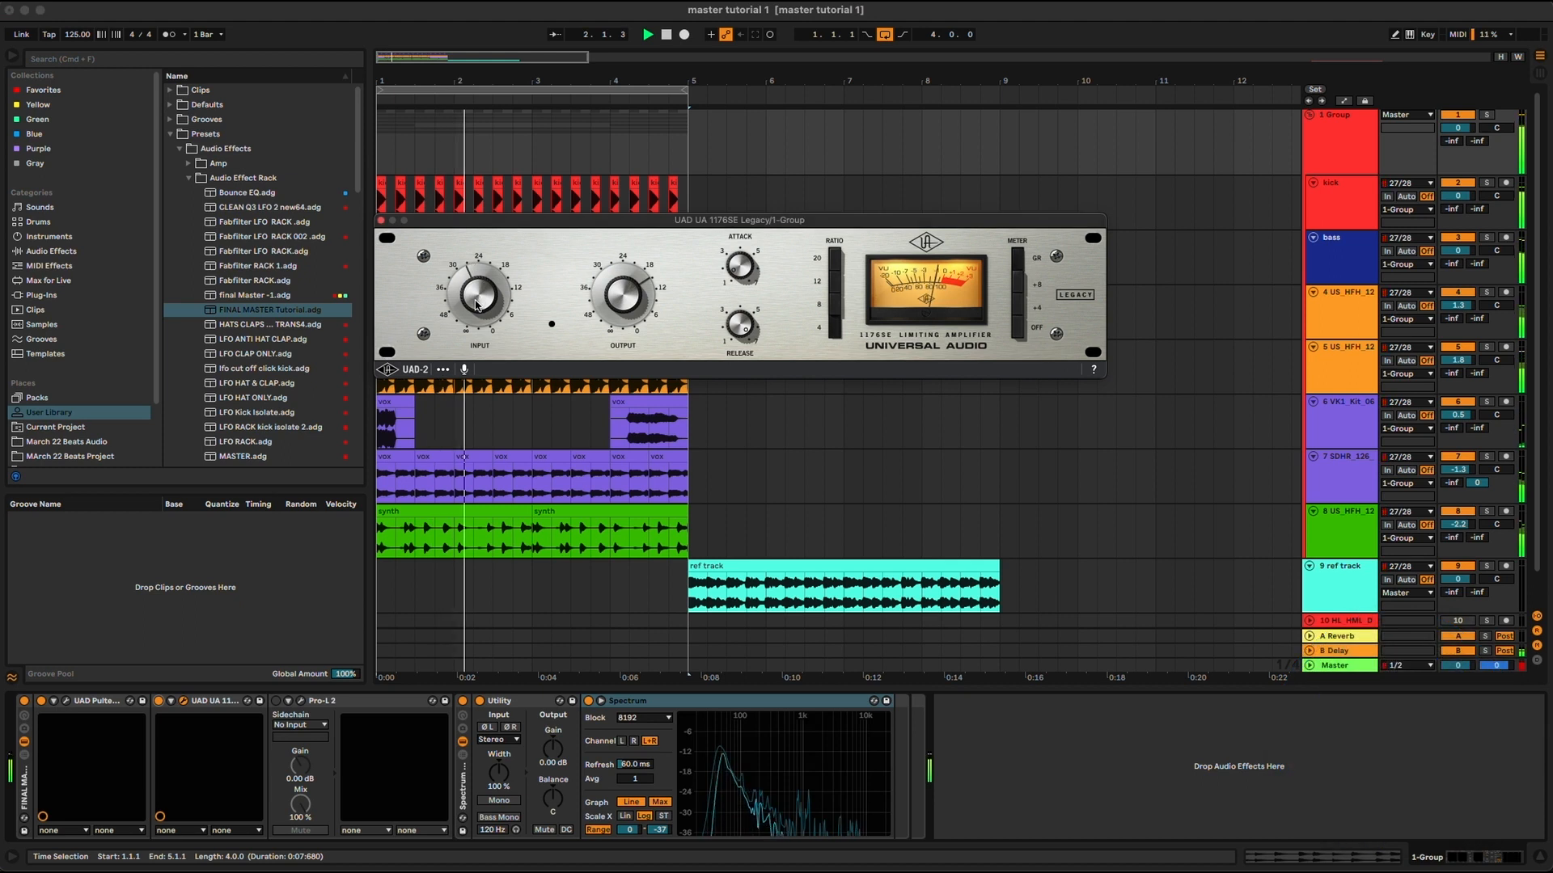
key("space")
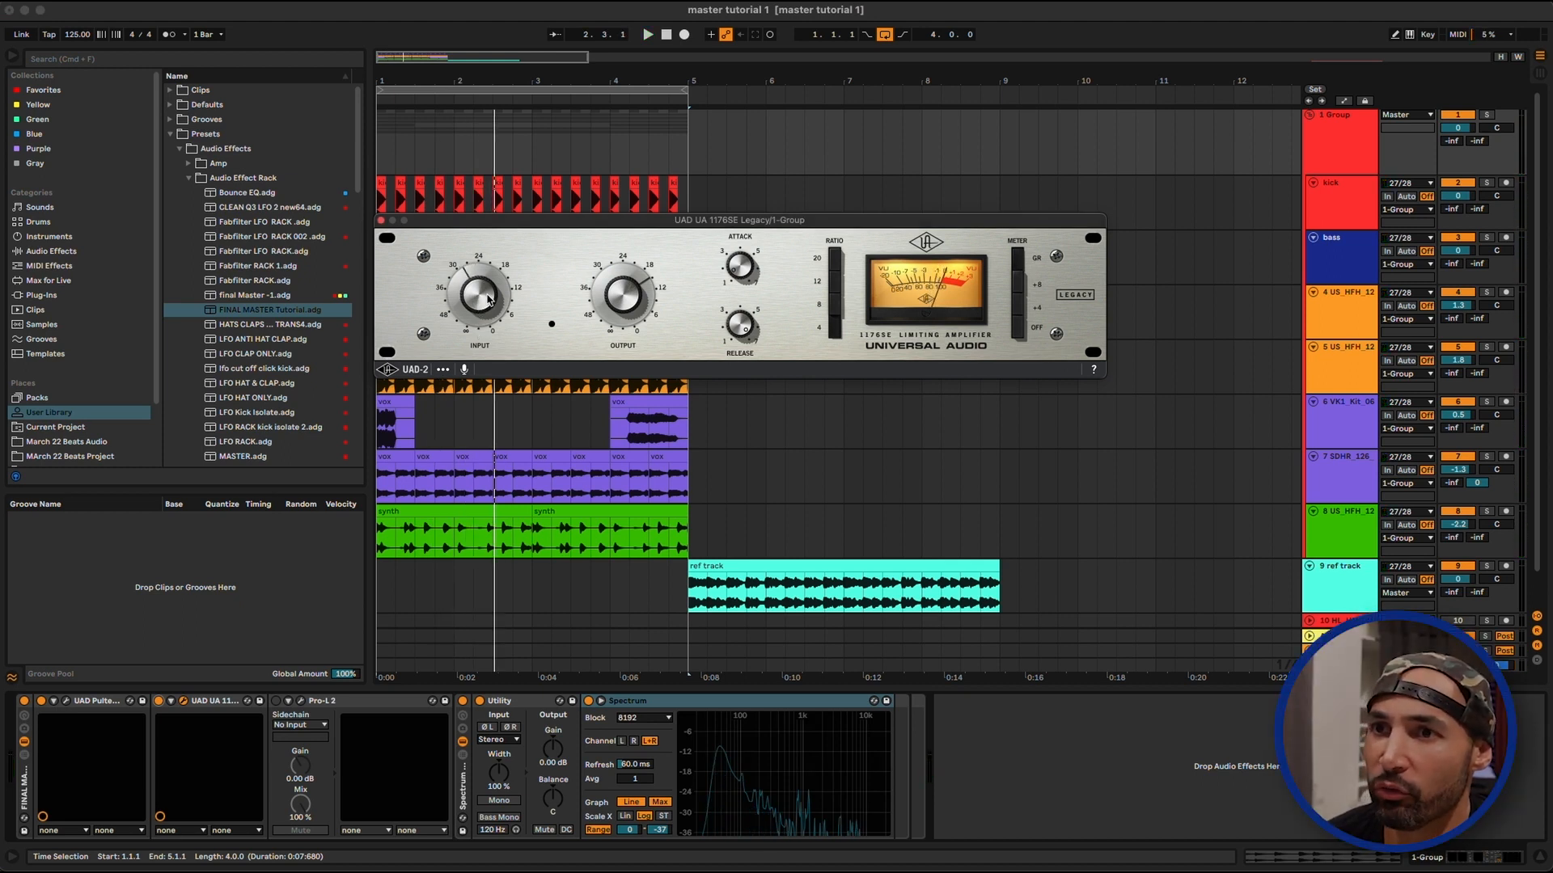
key("space")
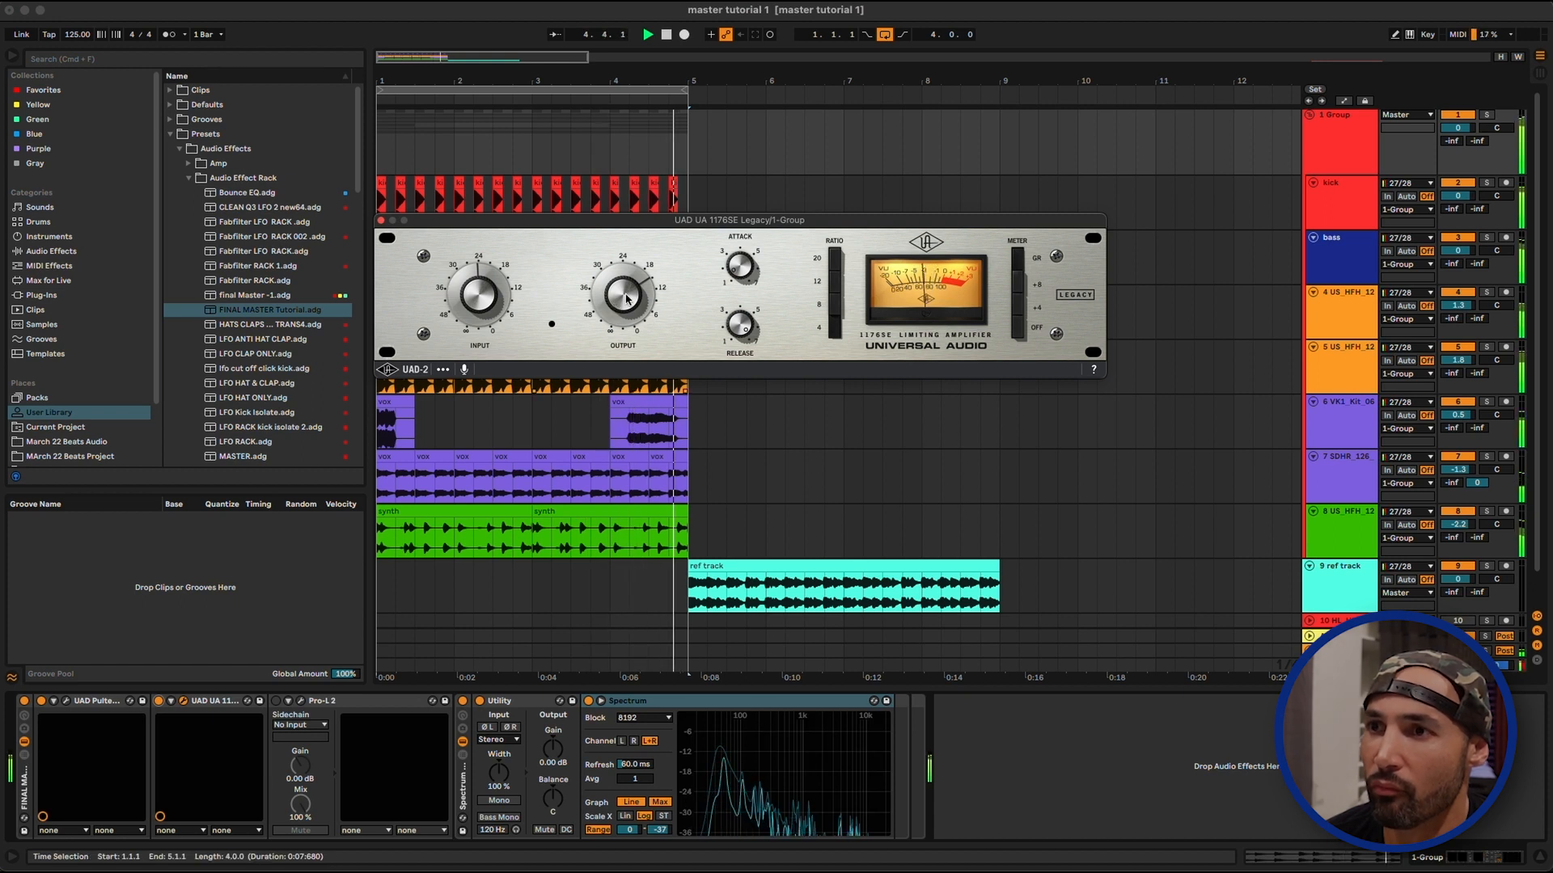
key("space")
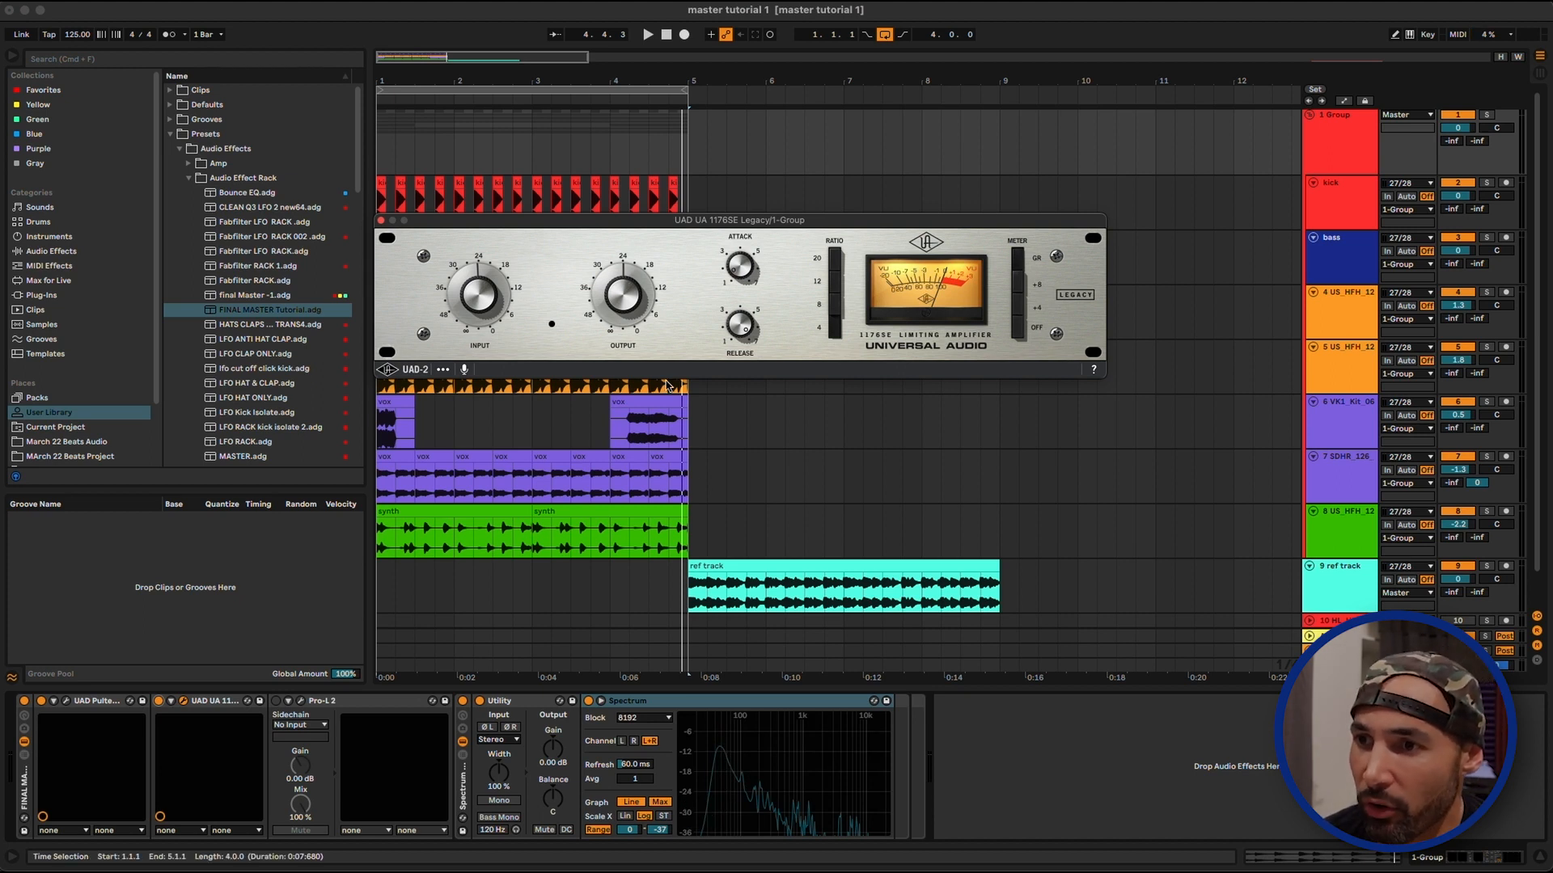
key("space")
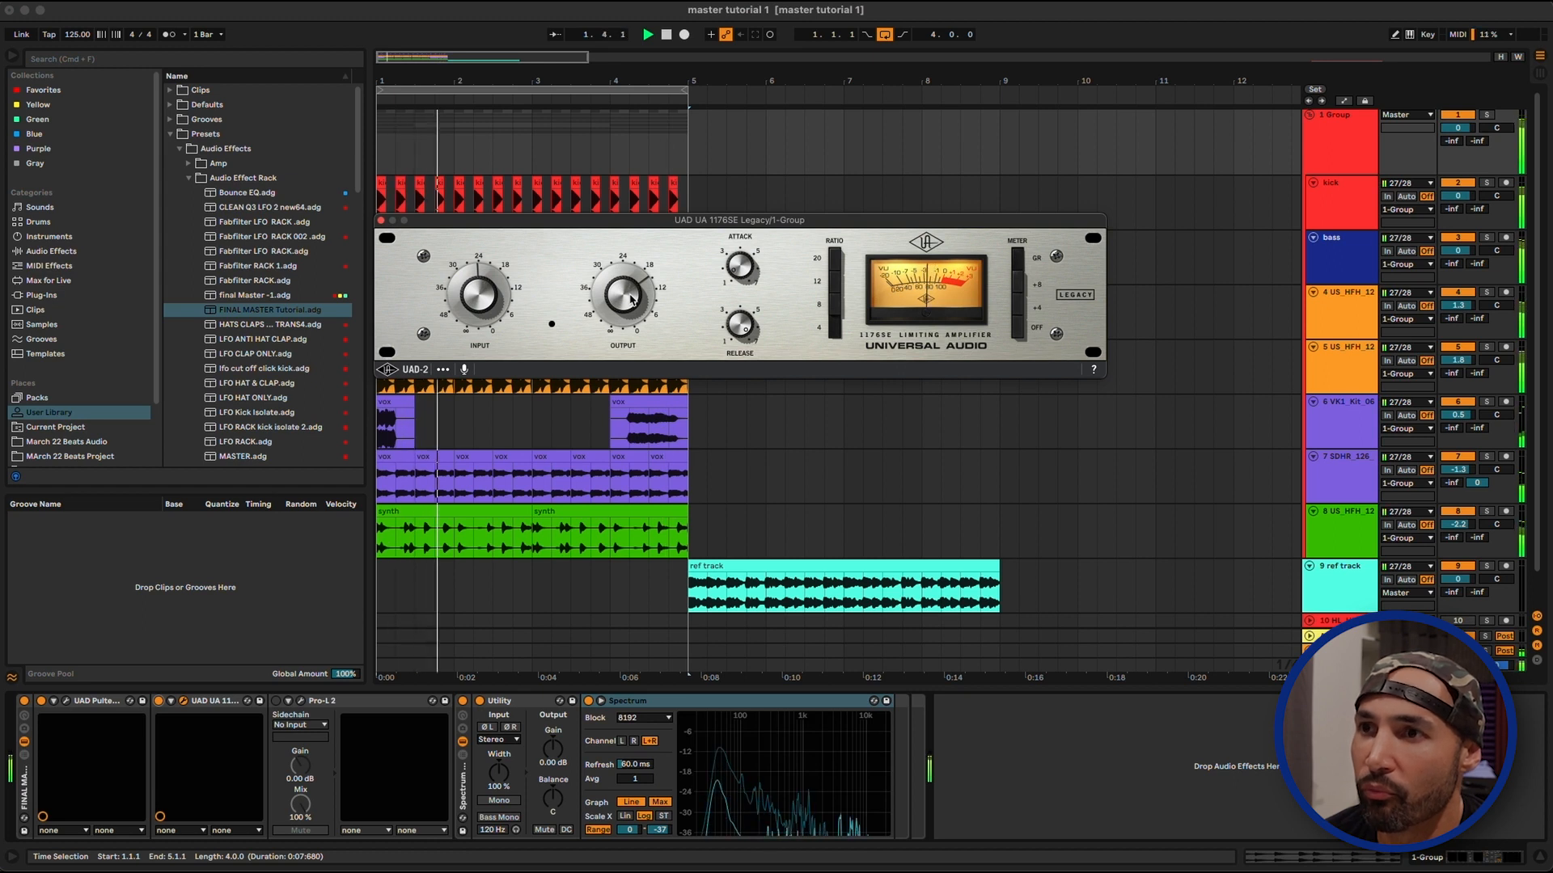
key("space")
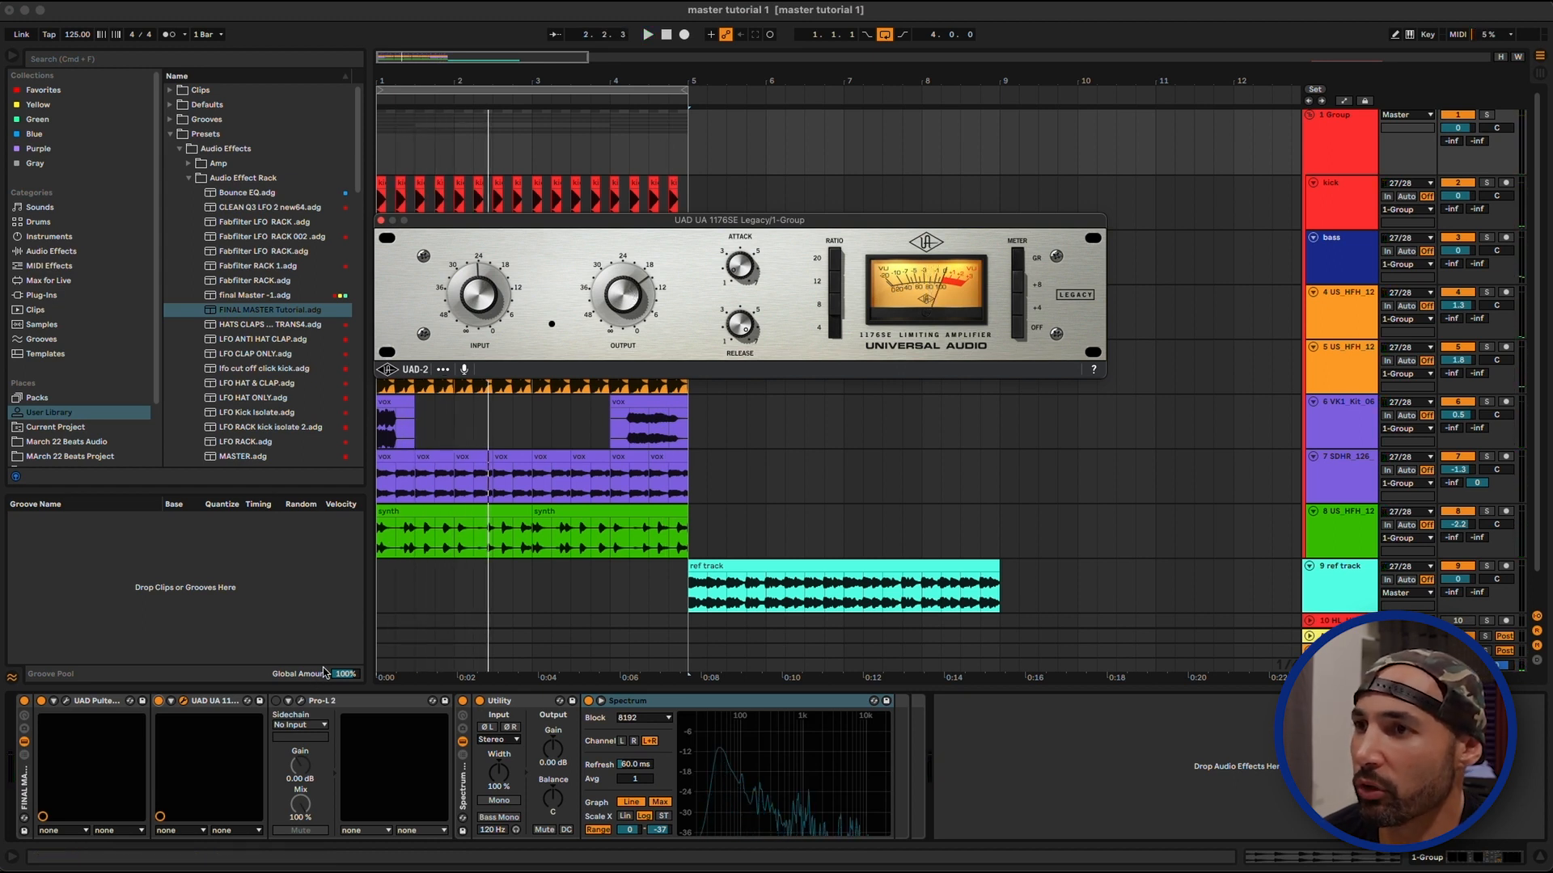
Compare the group's sound with the 1176SE compressor disabled and enabled during playback, ending with it enabled
key("space")
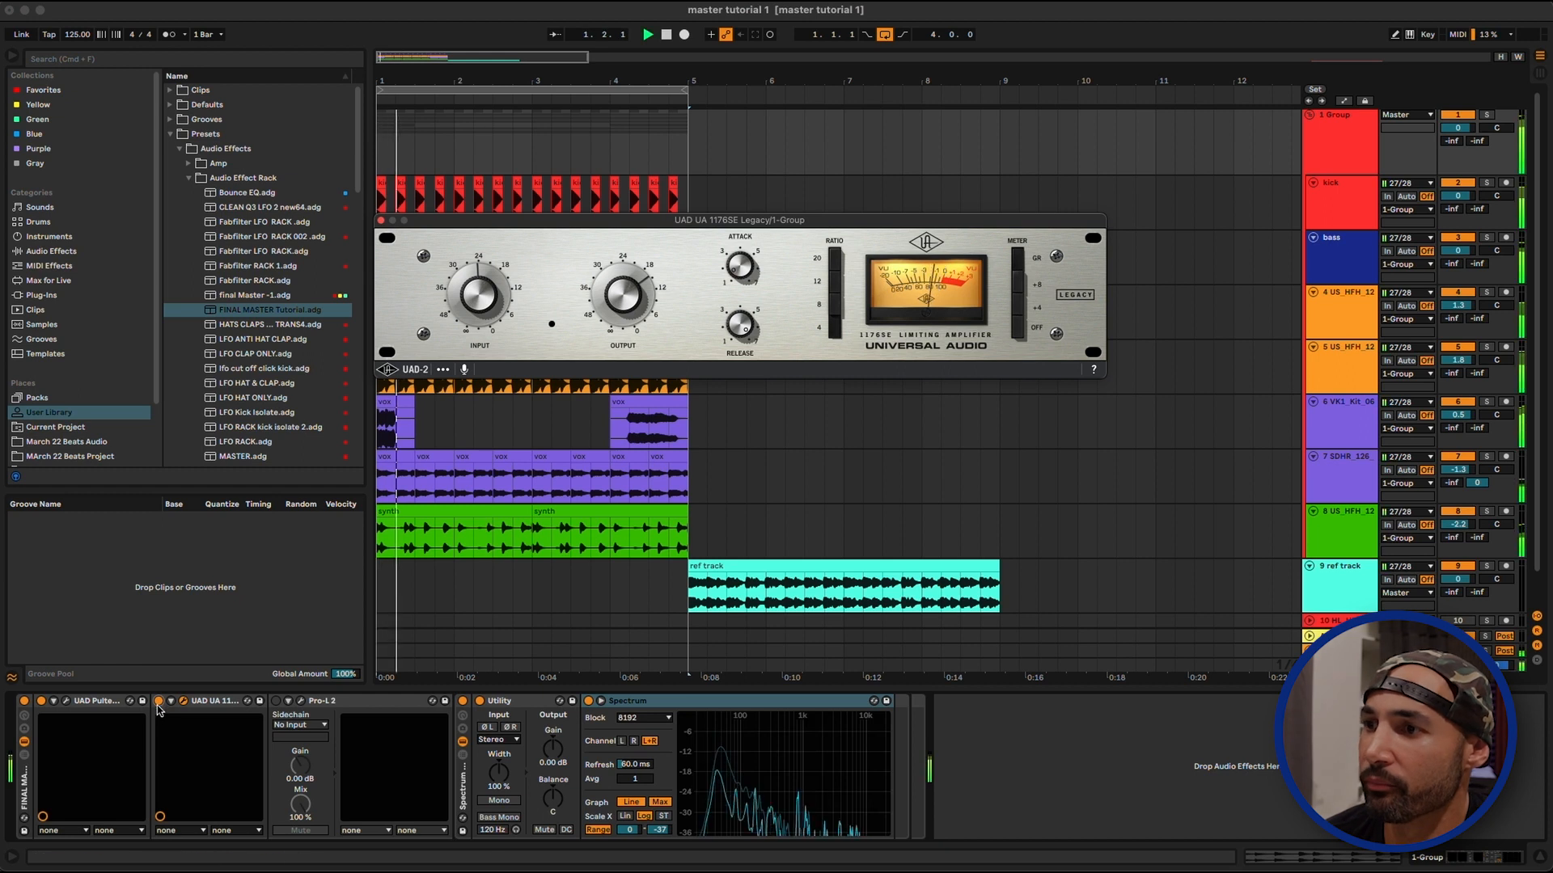
left_click(161, 703)
key("space")
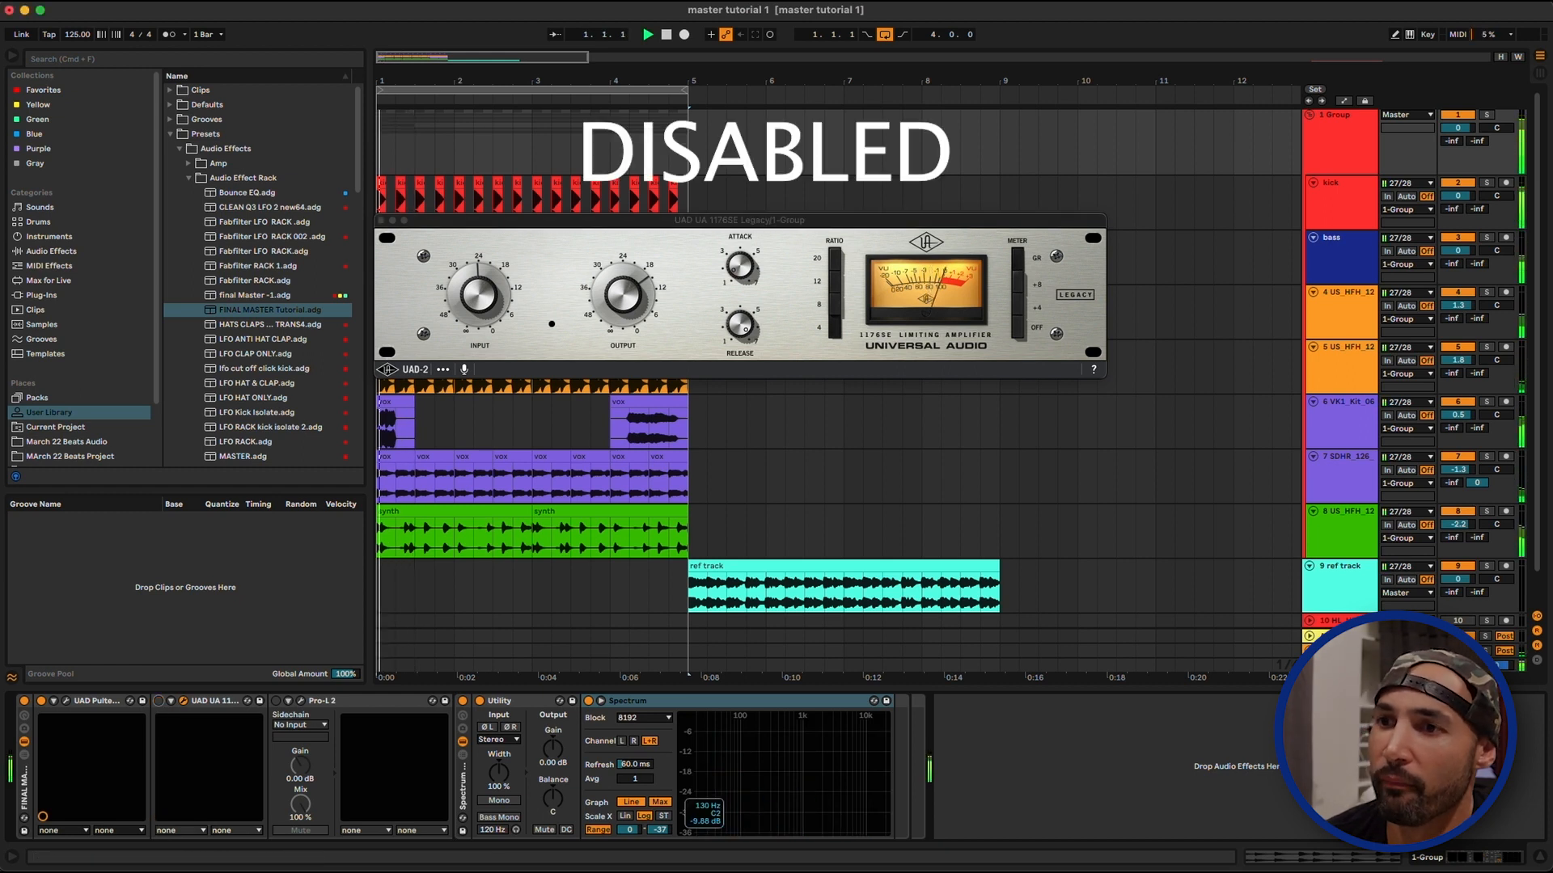
left_click(160, 703)
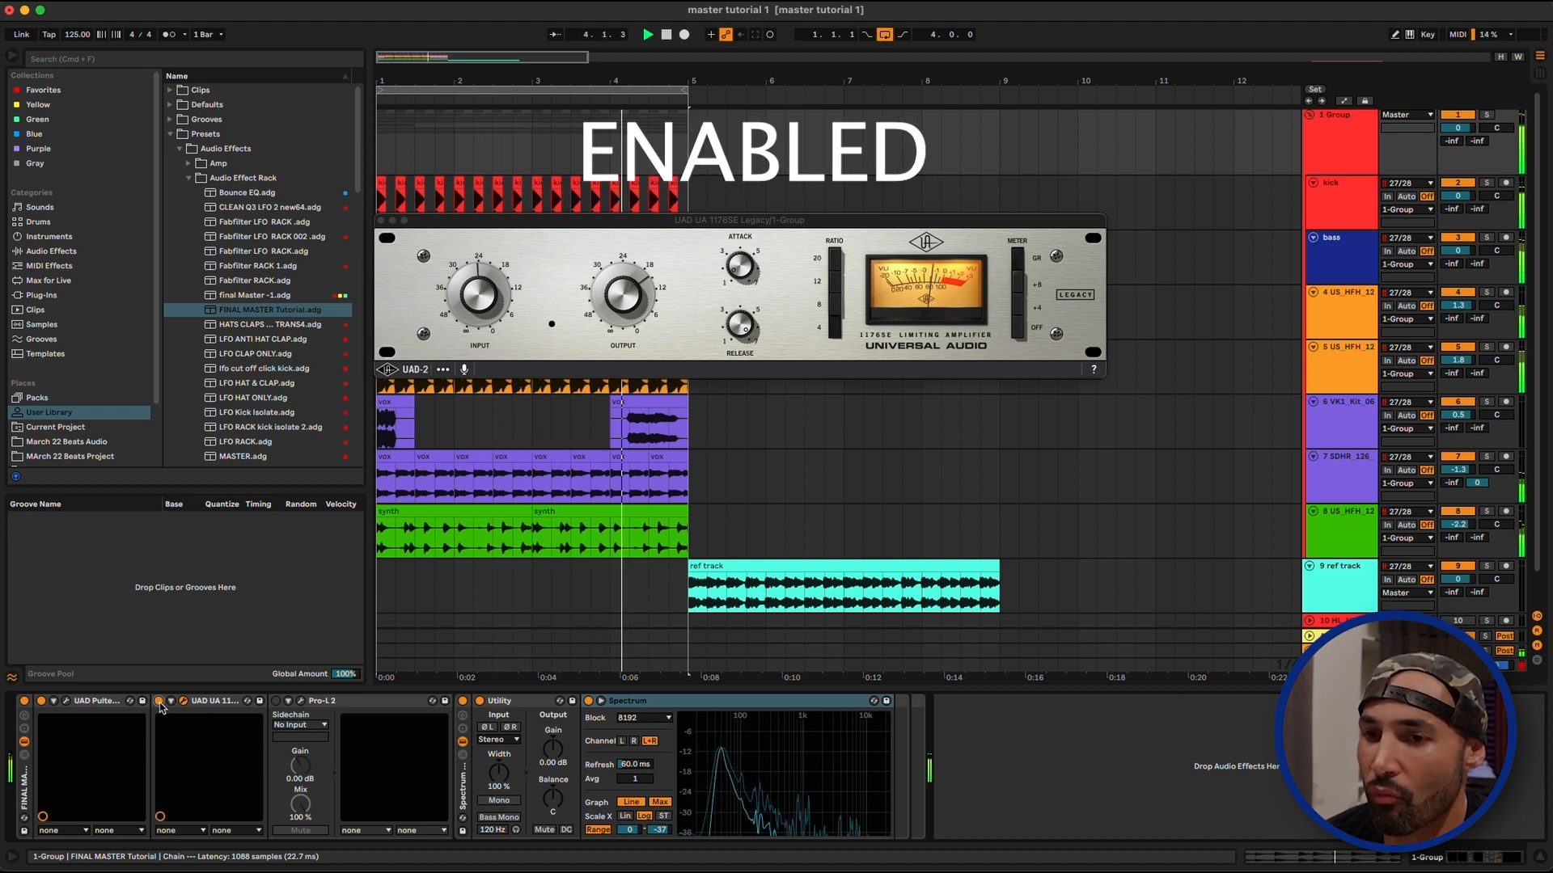
left_click(160, 702)
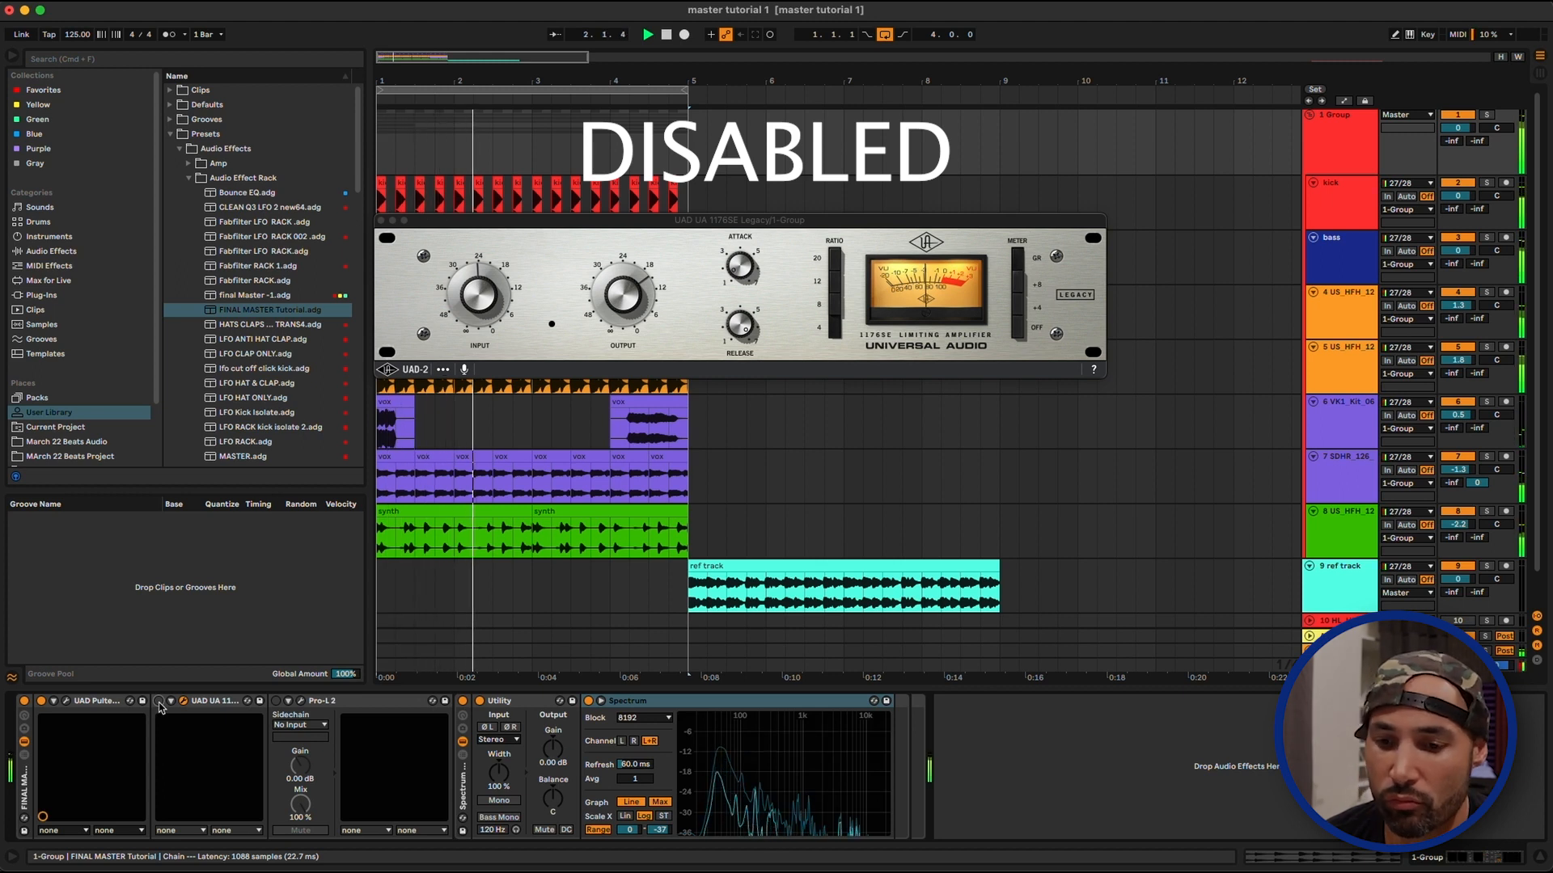
left_click(160, 702)
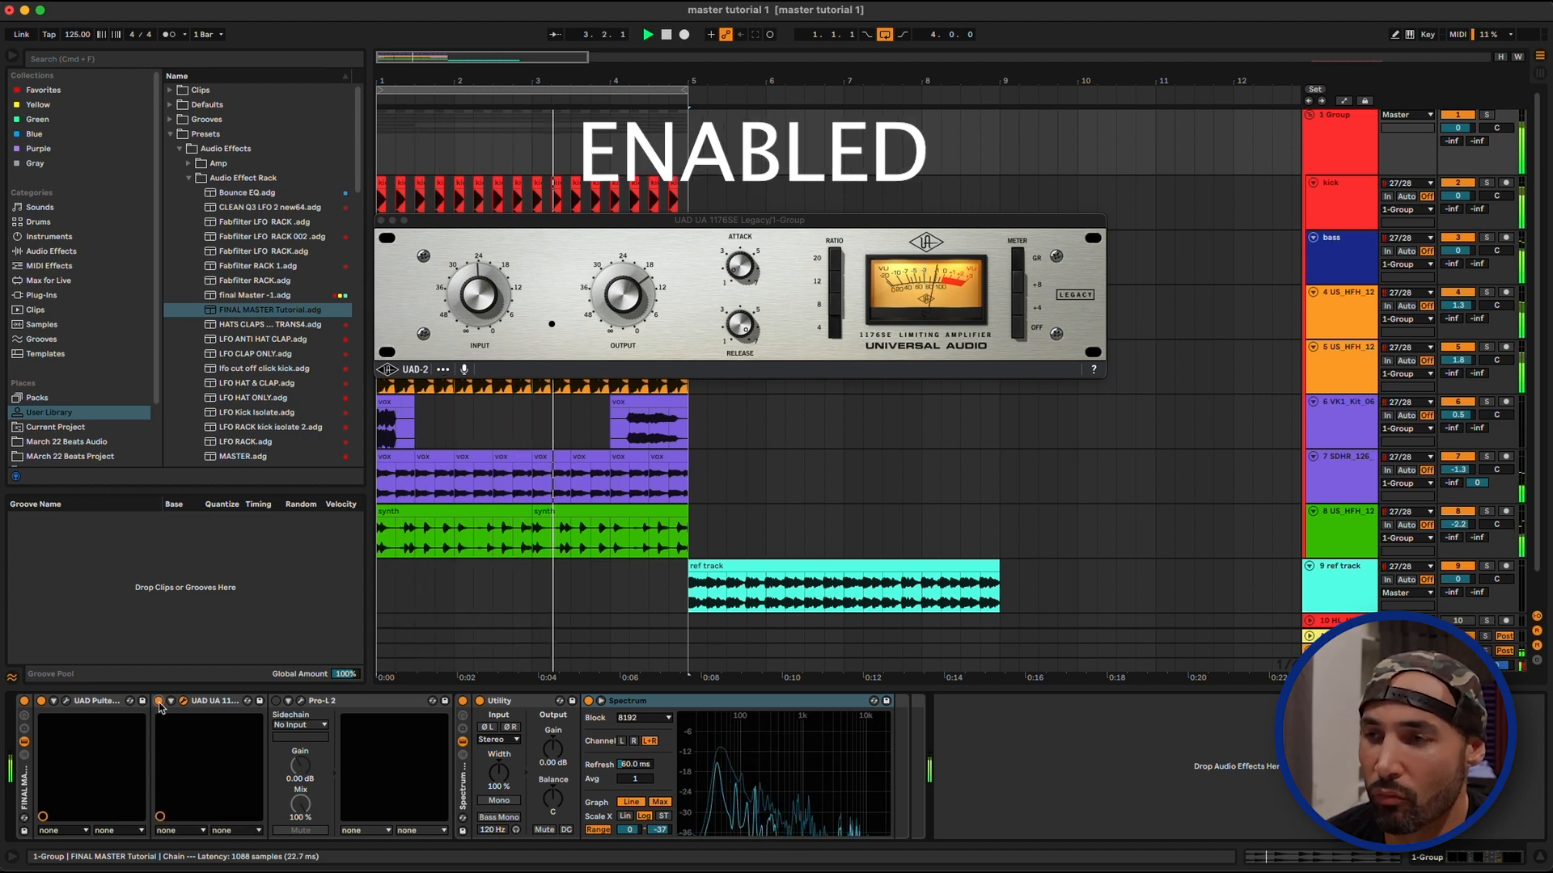
key("space")
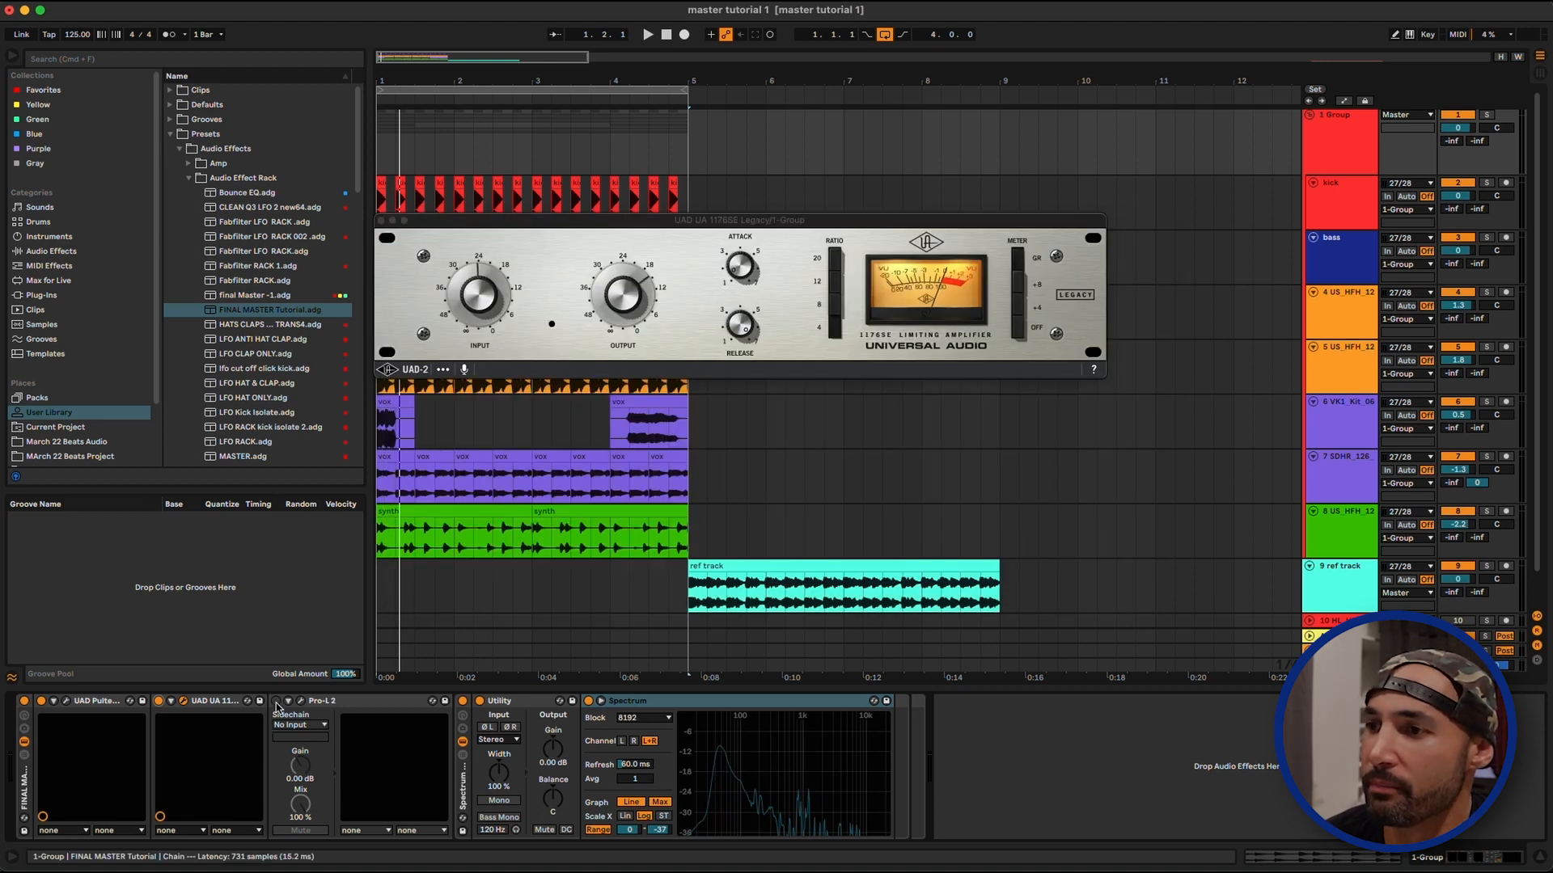
Enable and open the Pro-L 2 limiter and raise its gain to about +6.1 dB while the loop plays
left_click(302, 702)
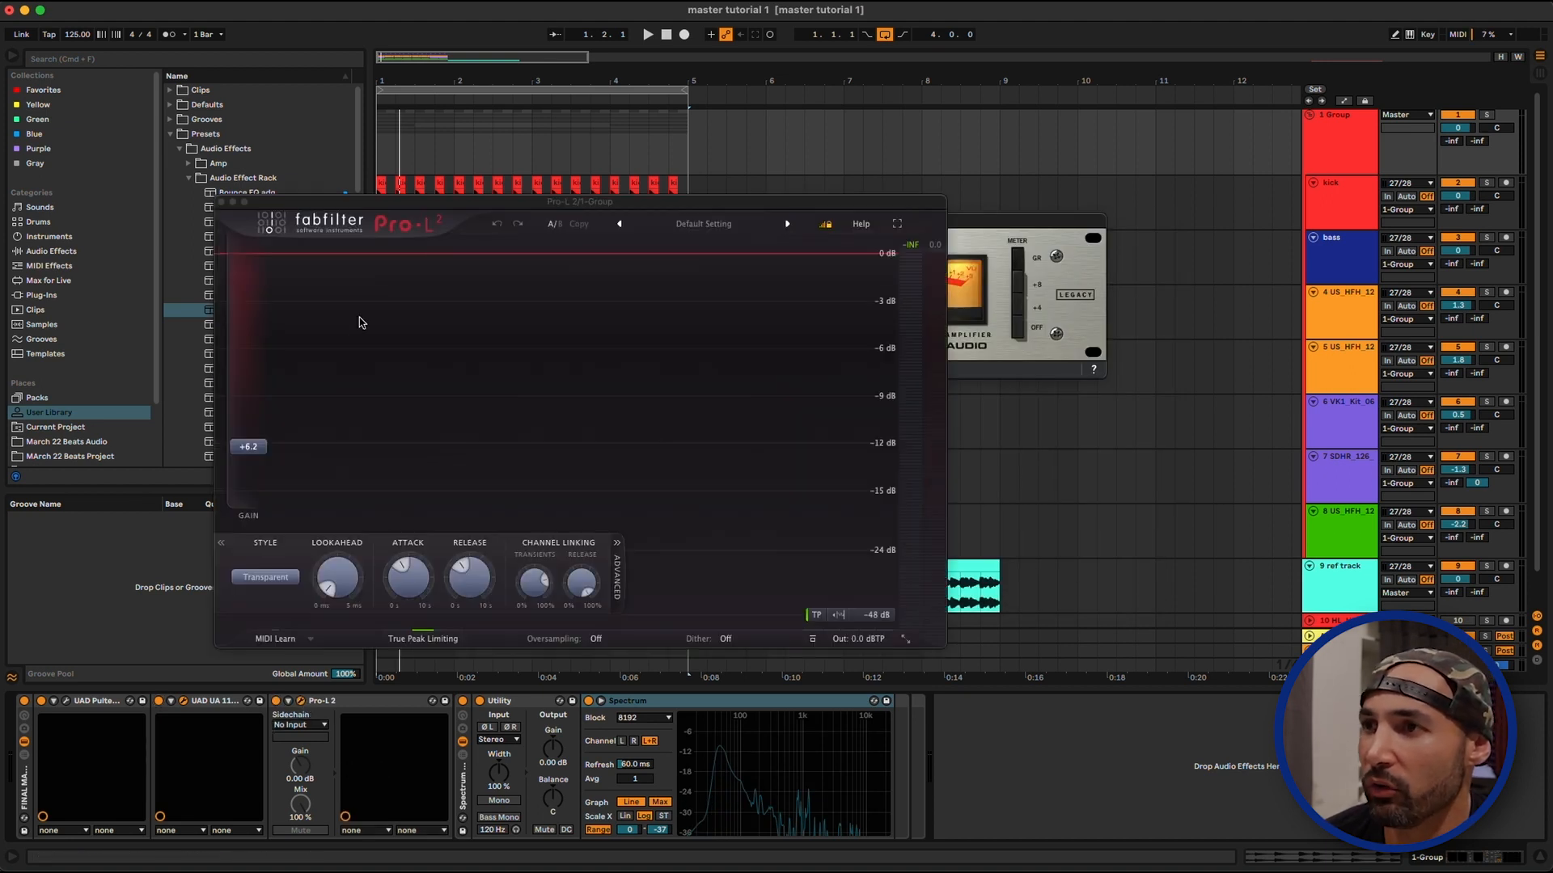
left_click_drag(375, 216, 522, 108)
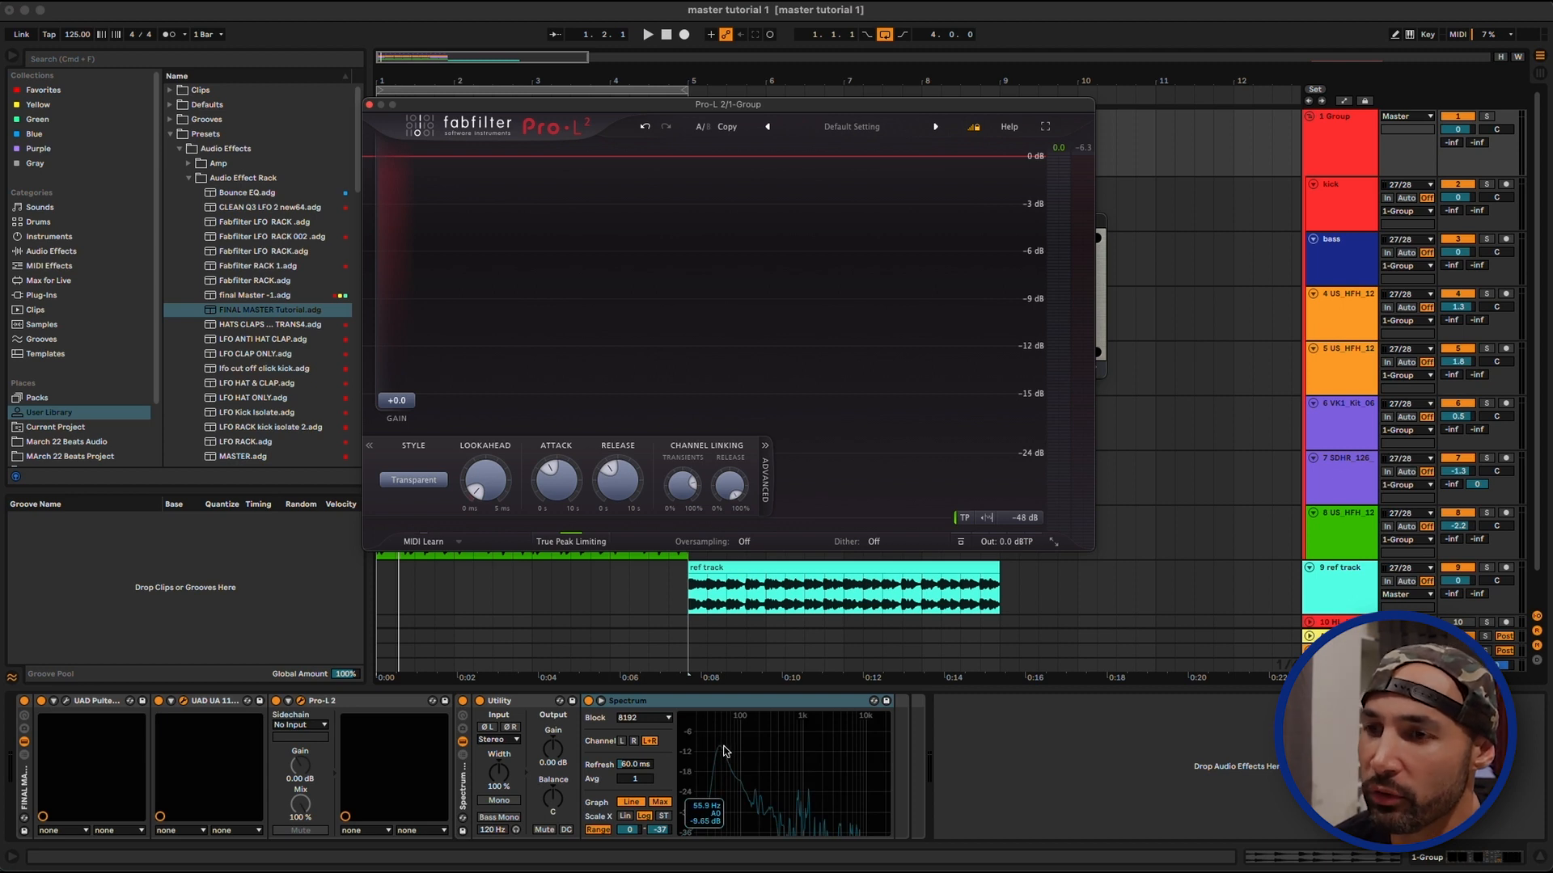
key("space")
left_click_drag(397, 400, 413, 351)
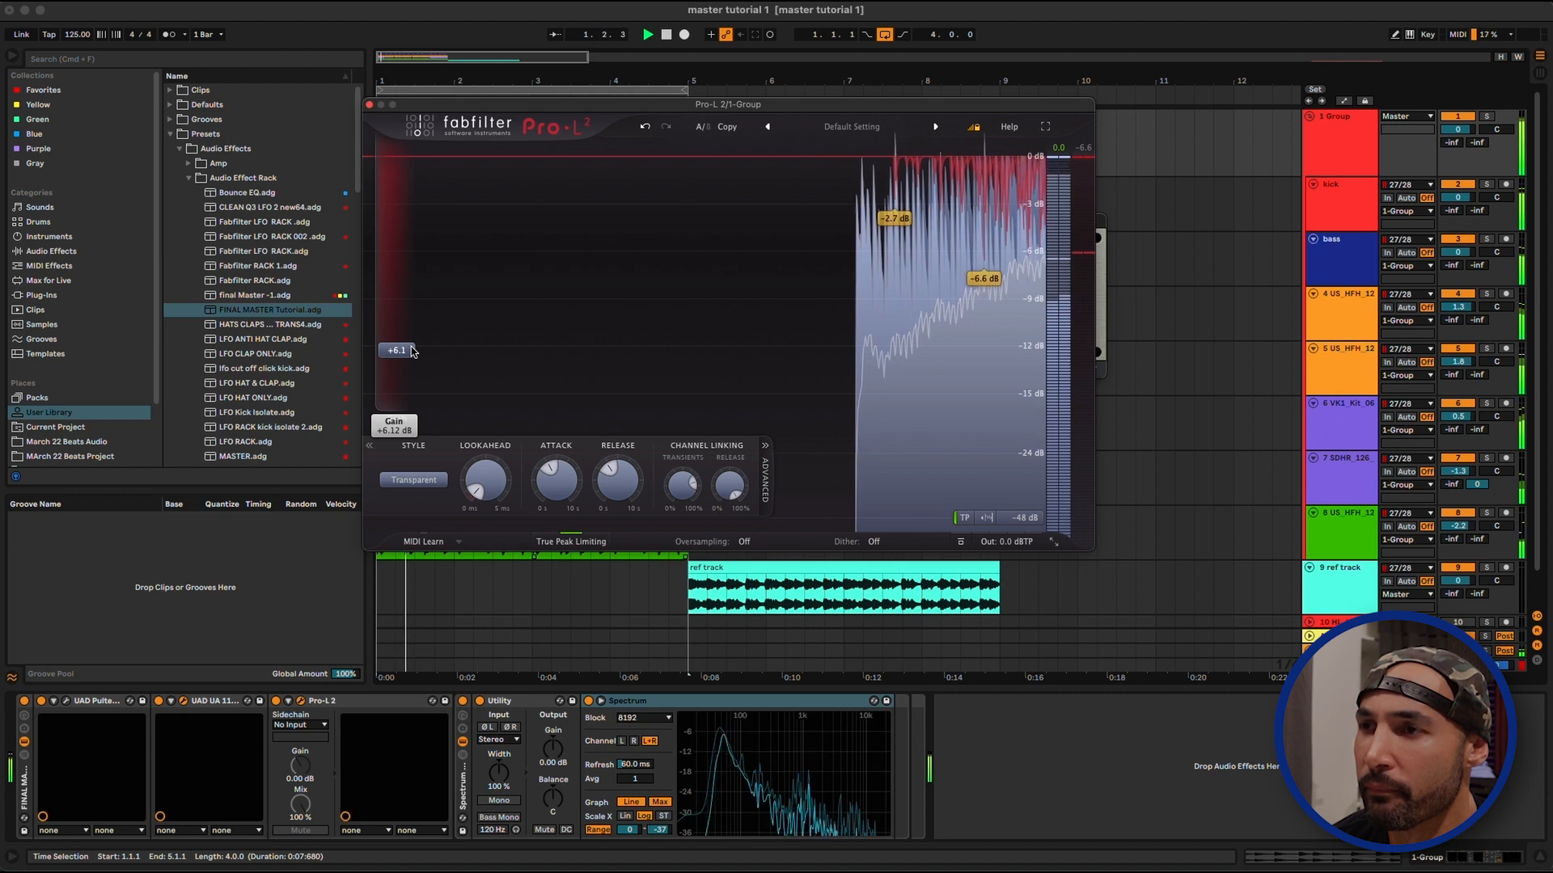
key("space")
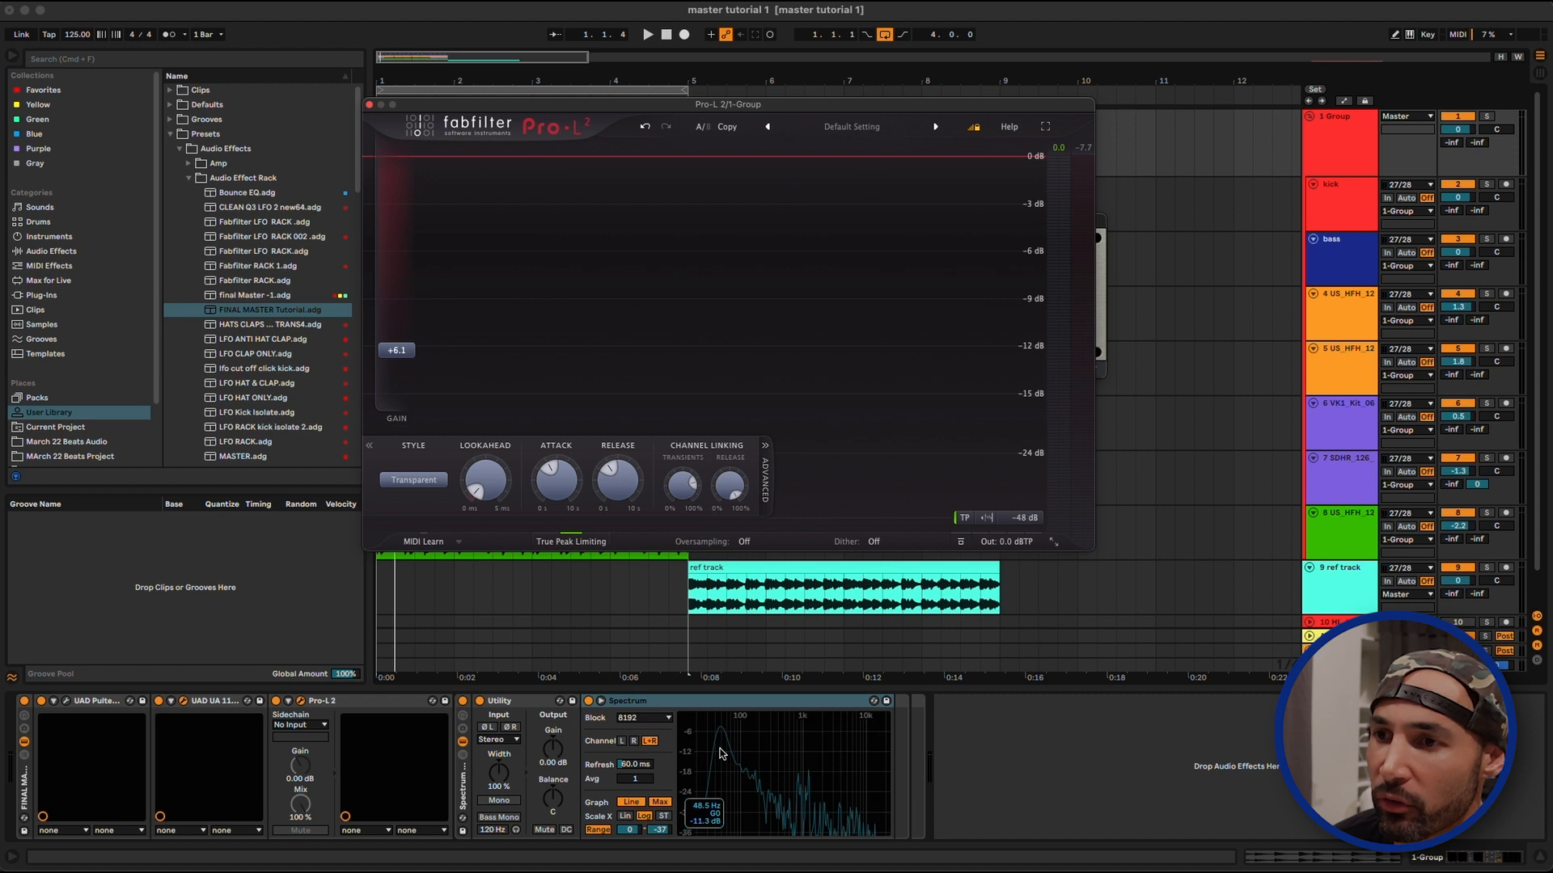
Fine-tune the Pro-L 2 gain to +6.3 dB against the Spectrum curve during playback, and close the open plug-in windows
key("space")
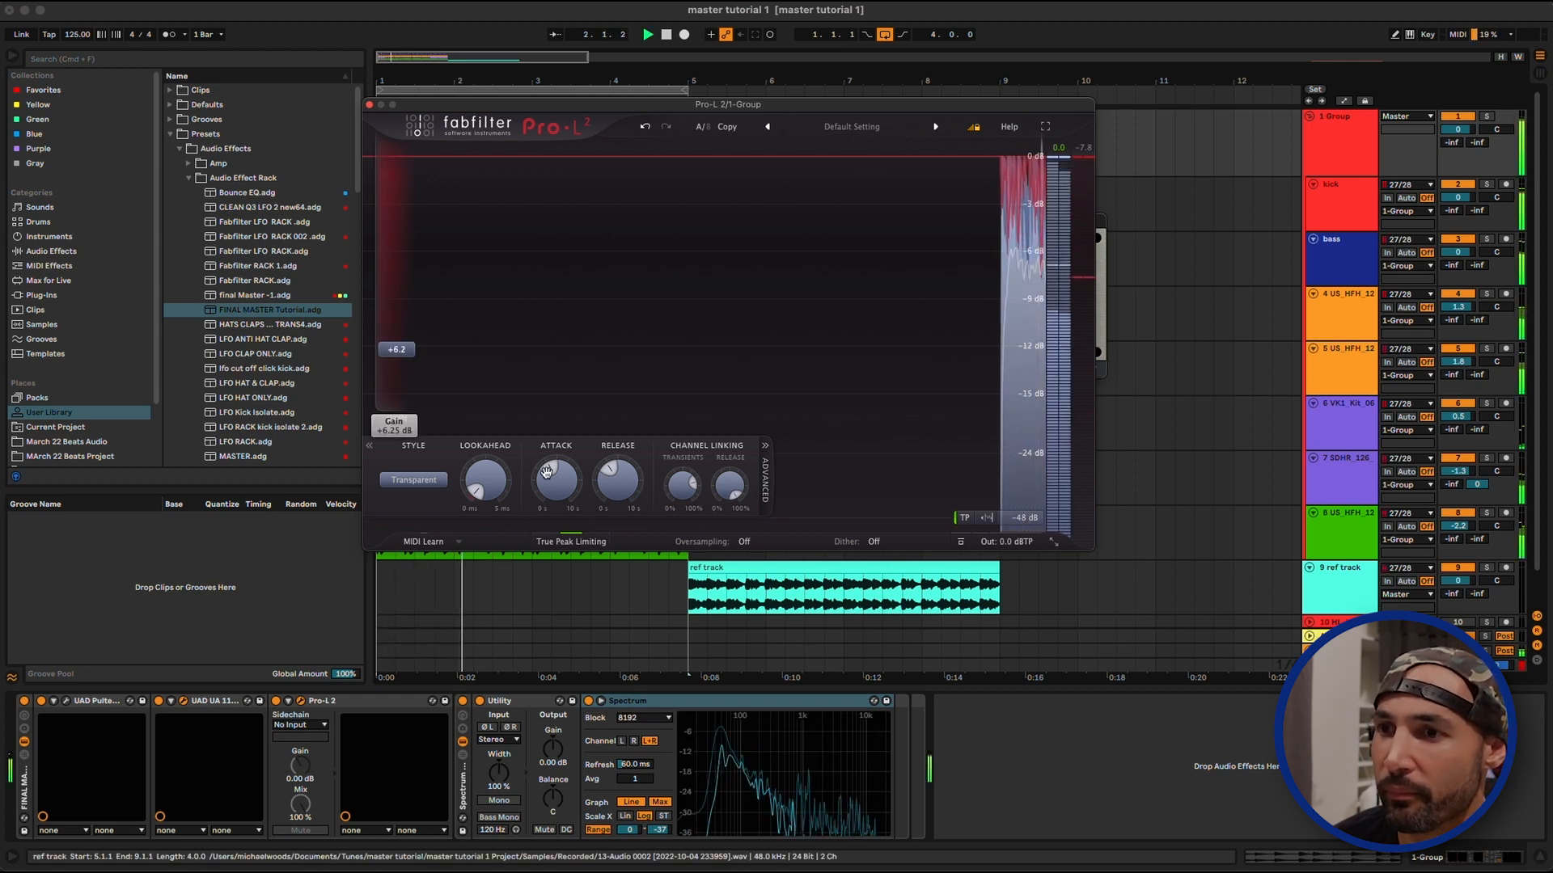
left_click(729, 742)
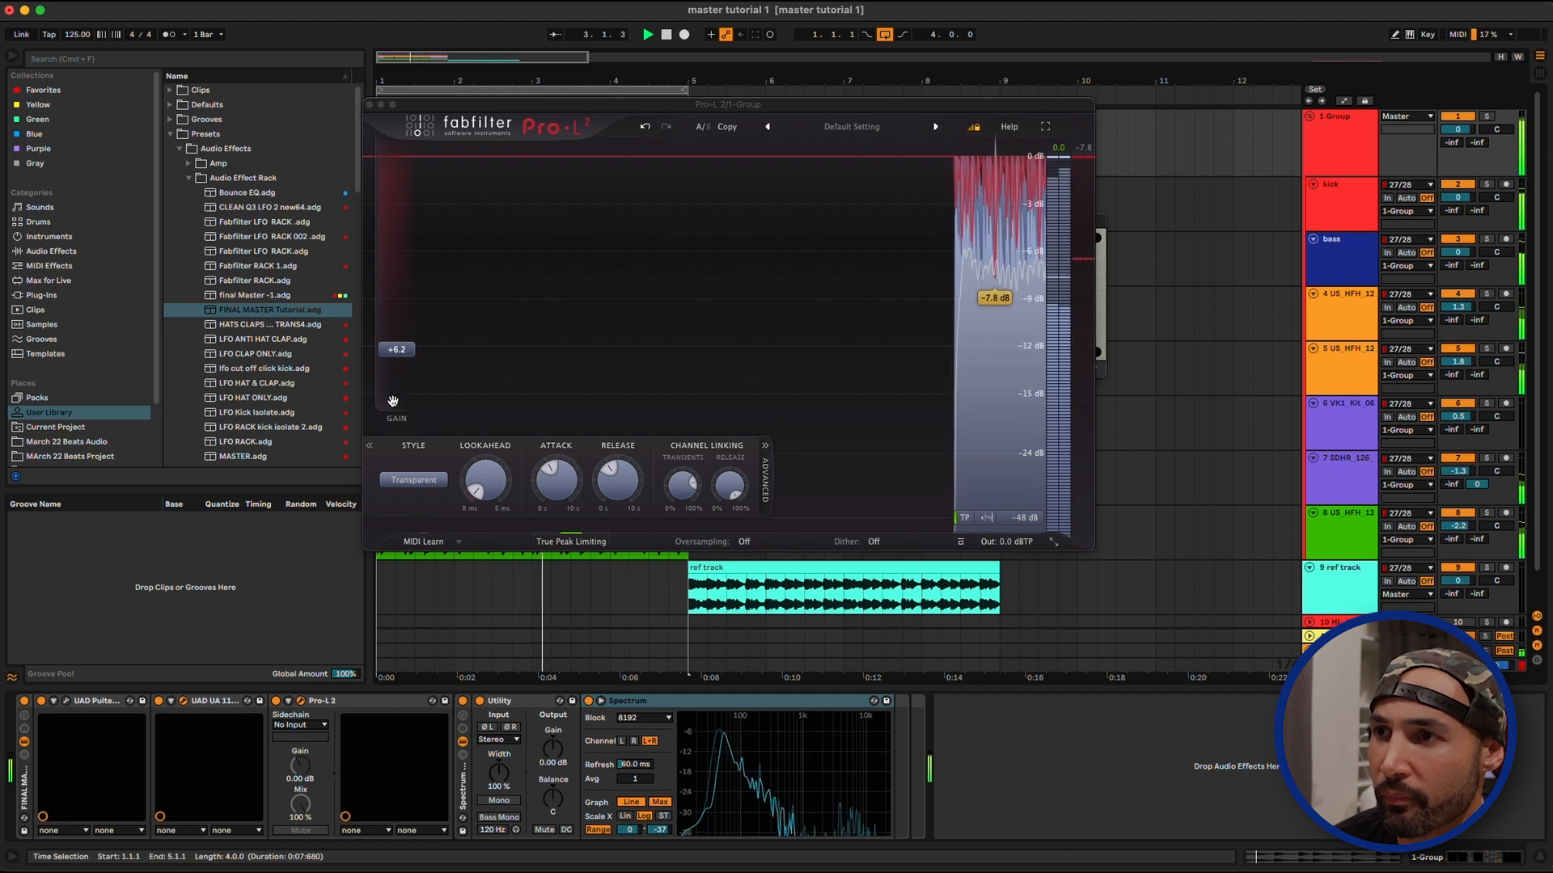
left_click_drag(397, 352, 396, 349)
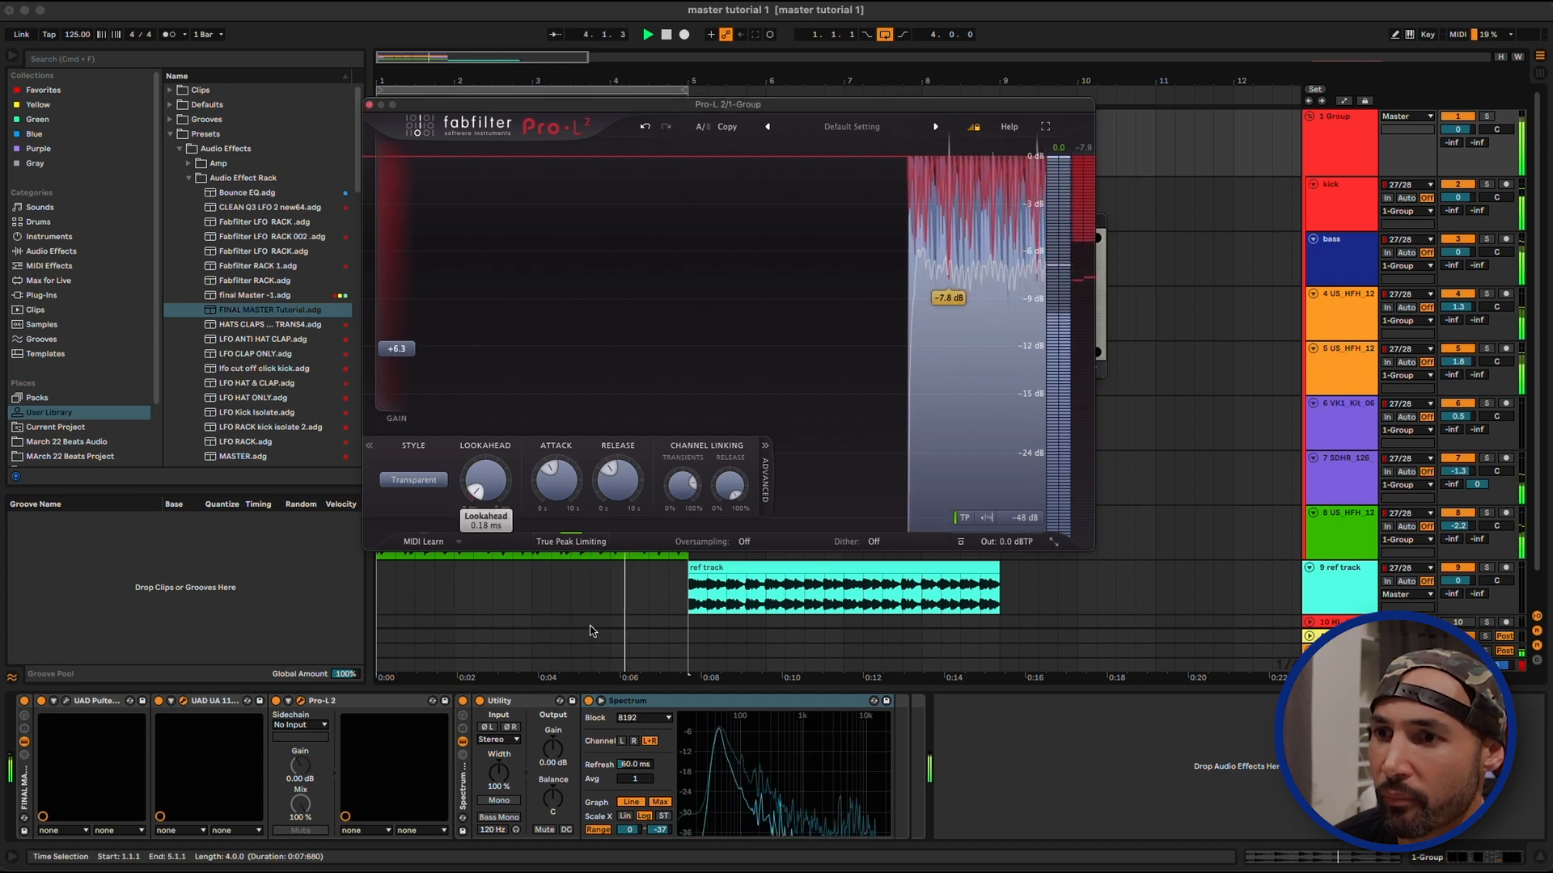
left_click(762, 759)
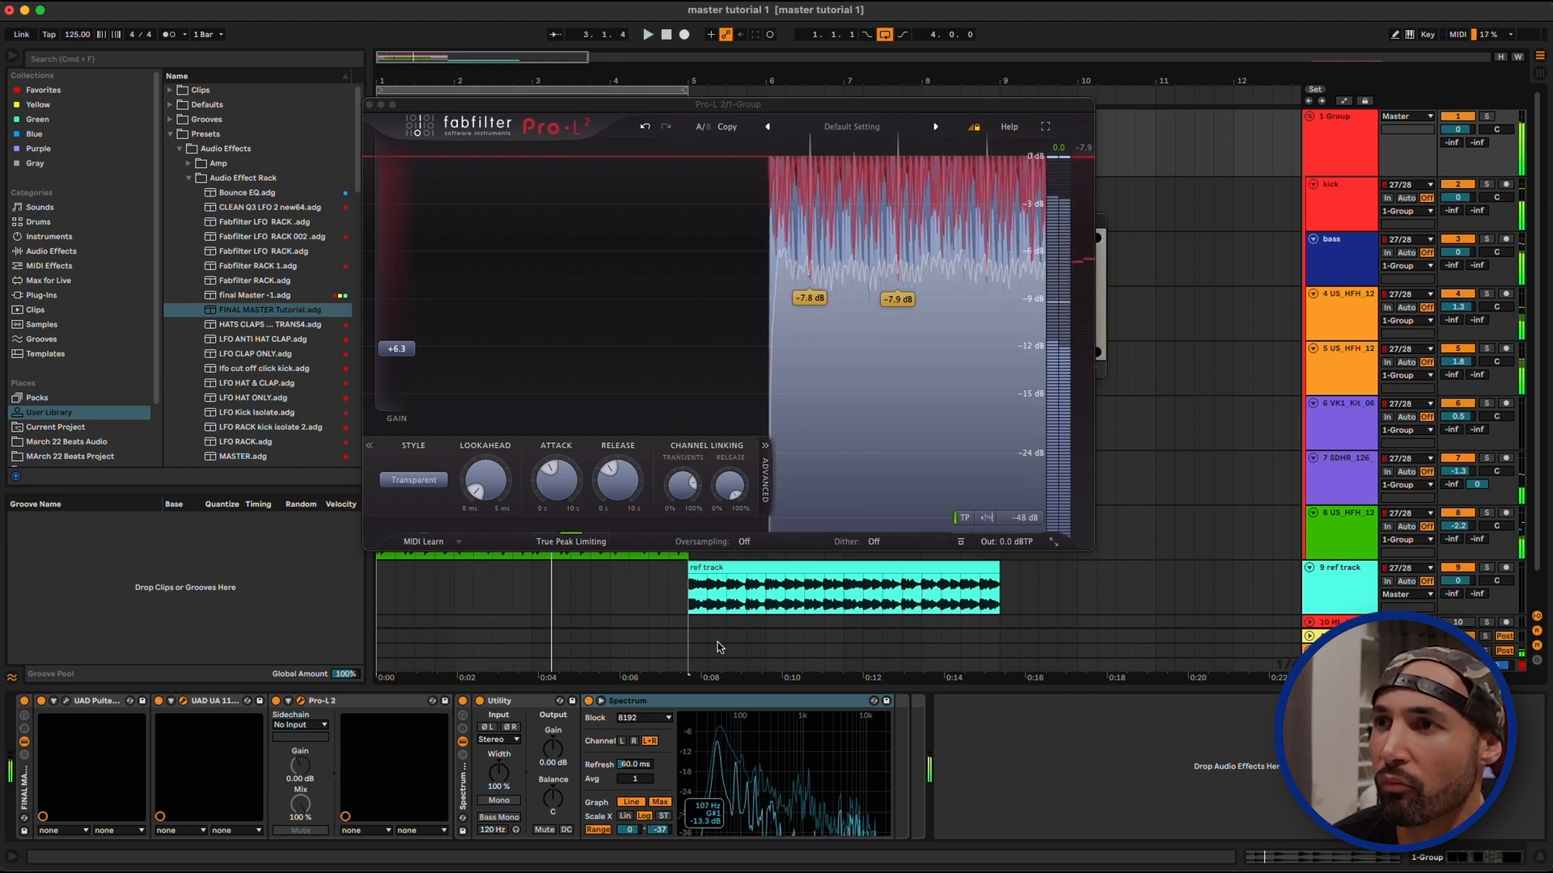
key("space")
left_click(369, 104)
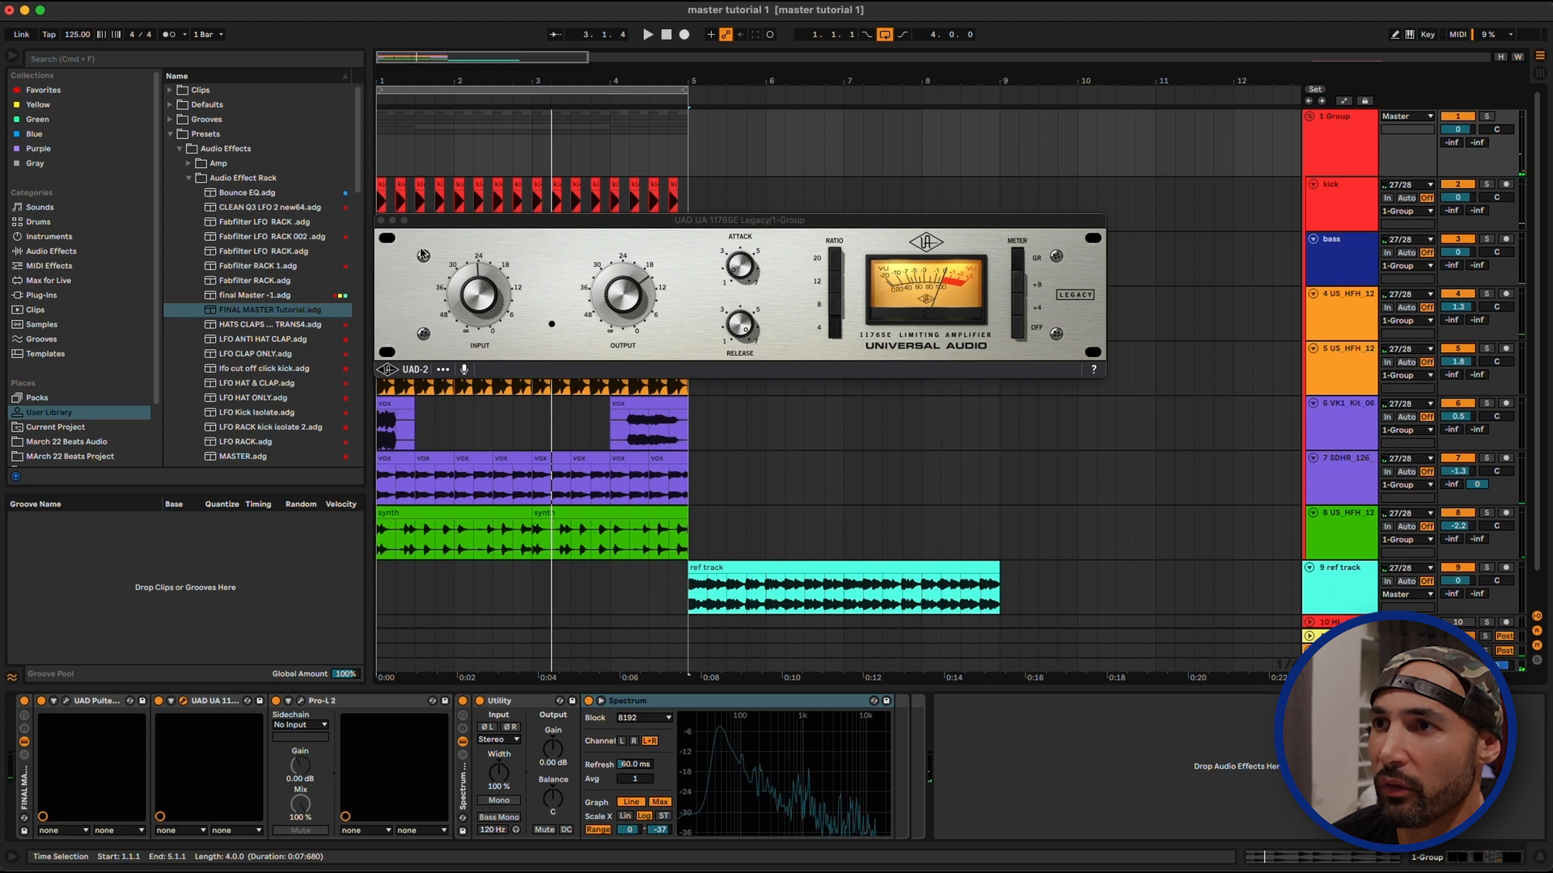
left_click(380, 220)
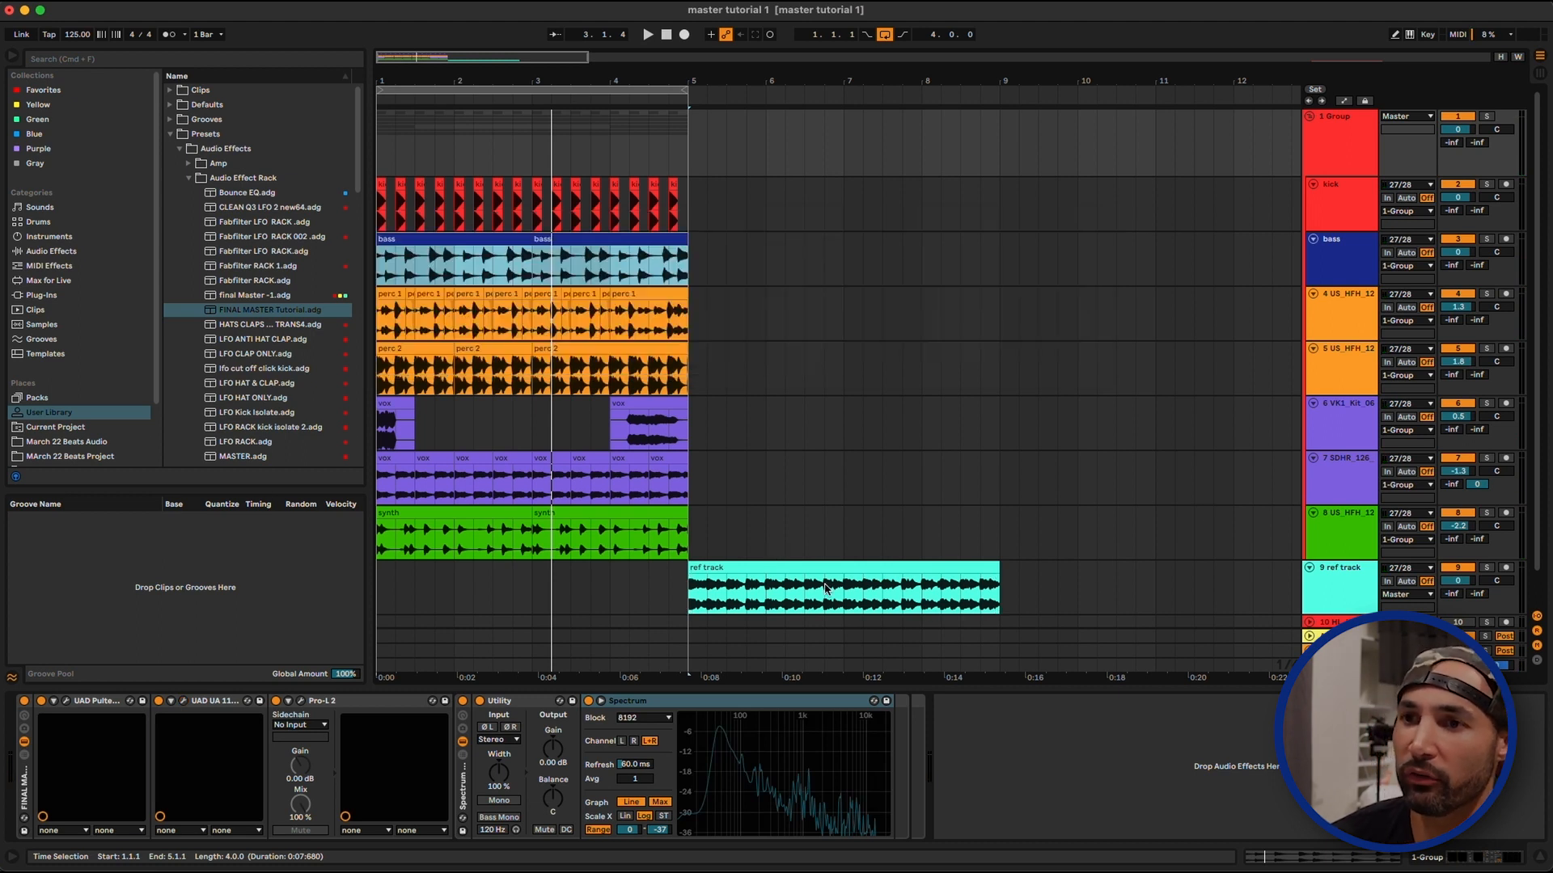
Move the four-bar loop to the reference track clip at 5.1.1 and solo the reference track
left_click(801, 565)
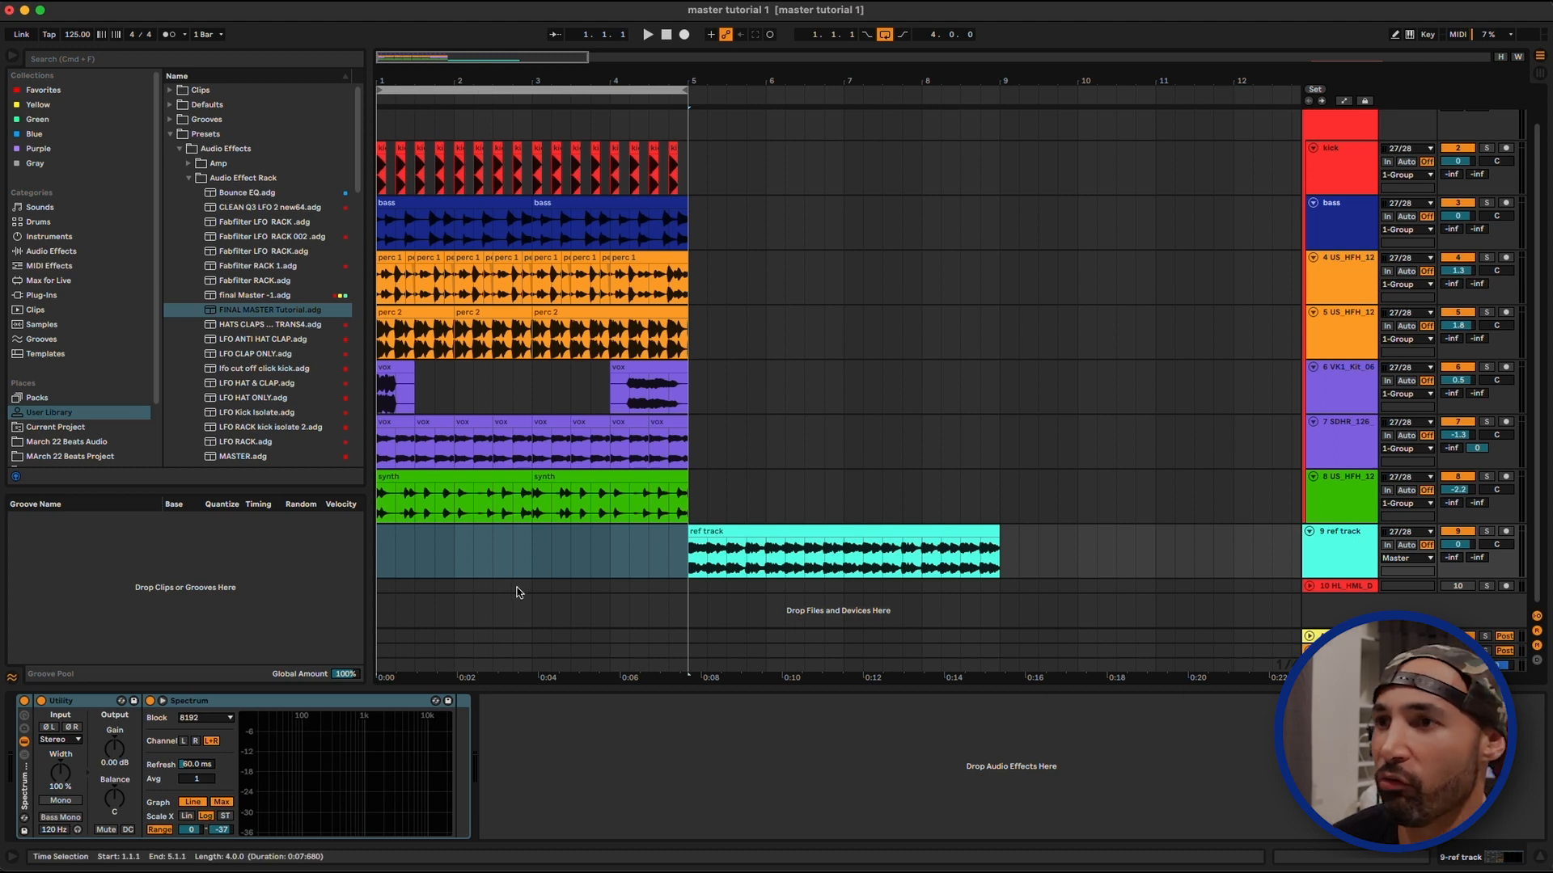
left_click_drag(418, 89, 743, 97)
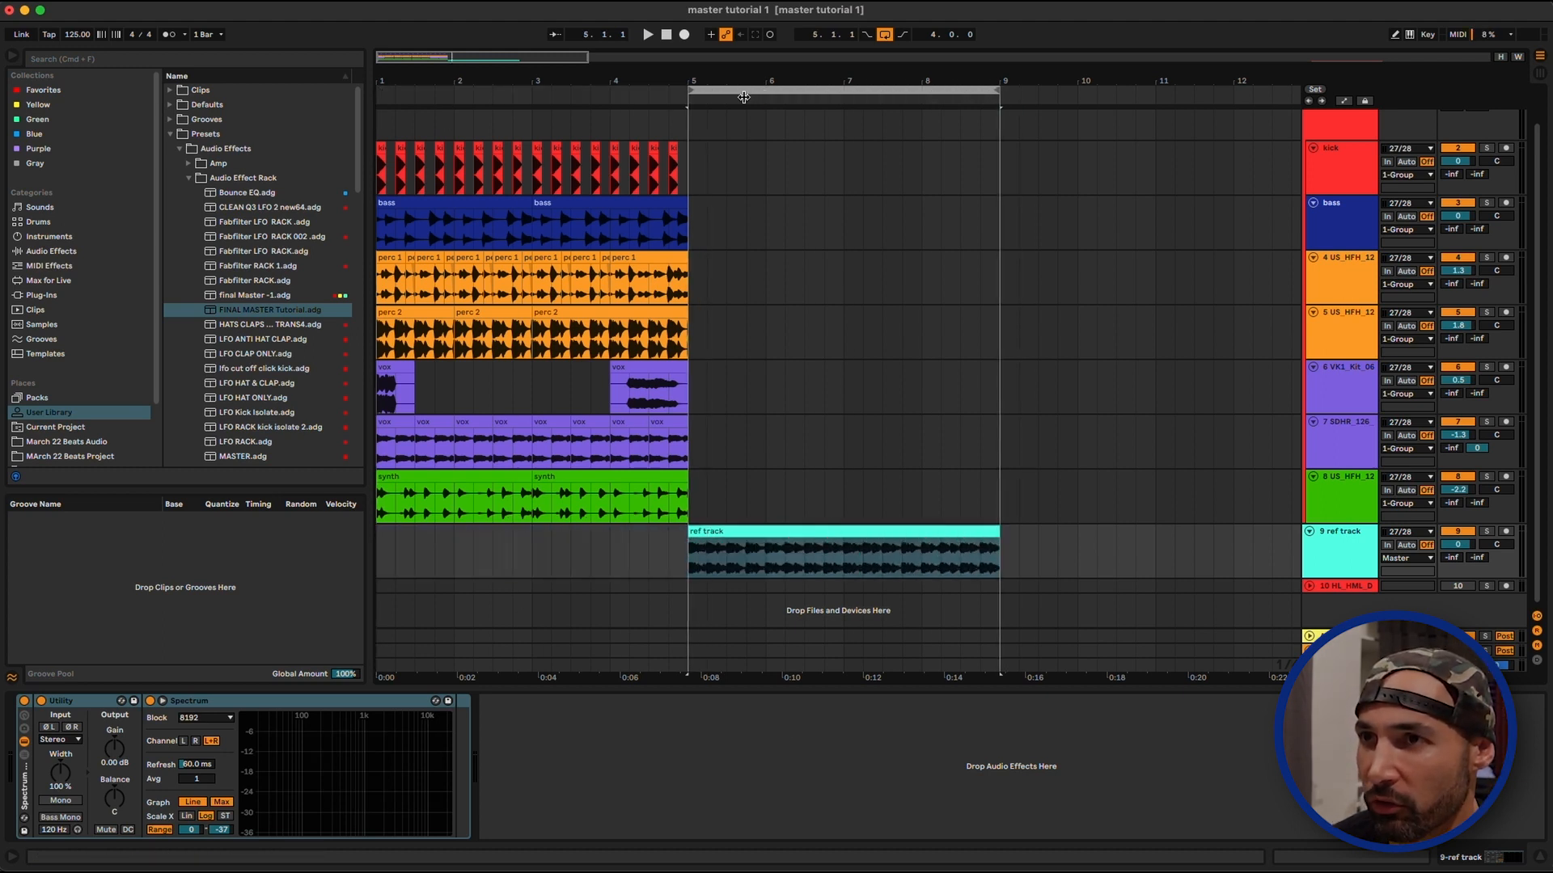
left_click(1487, 533)
left_click(830, 549)
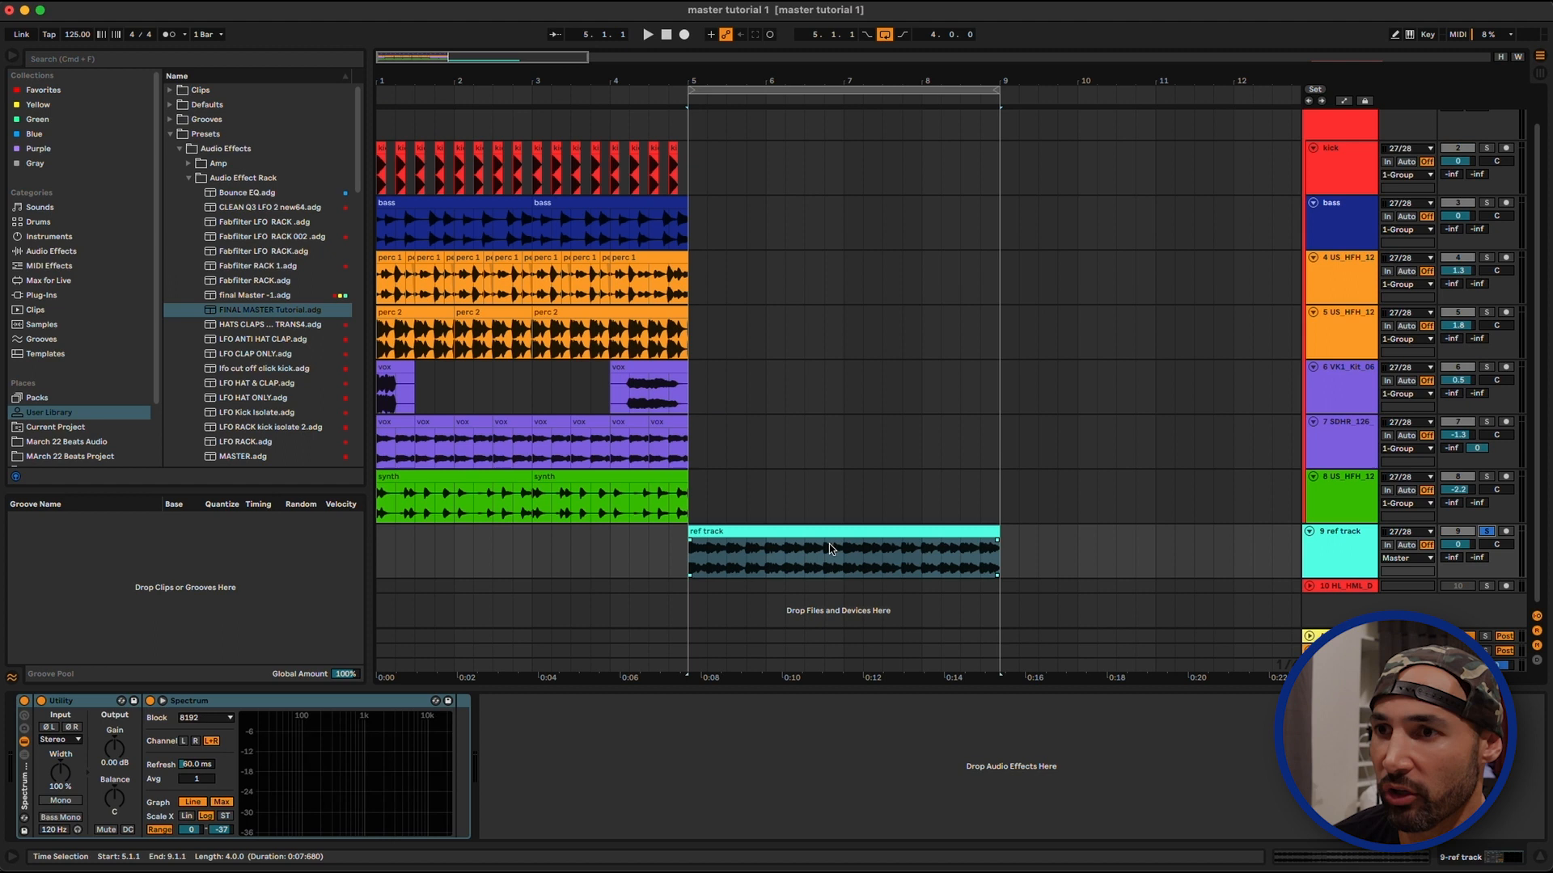
Play the soloed reference track and raise its Utility gain to about 6.11 dB
key("space")
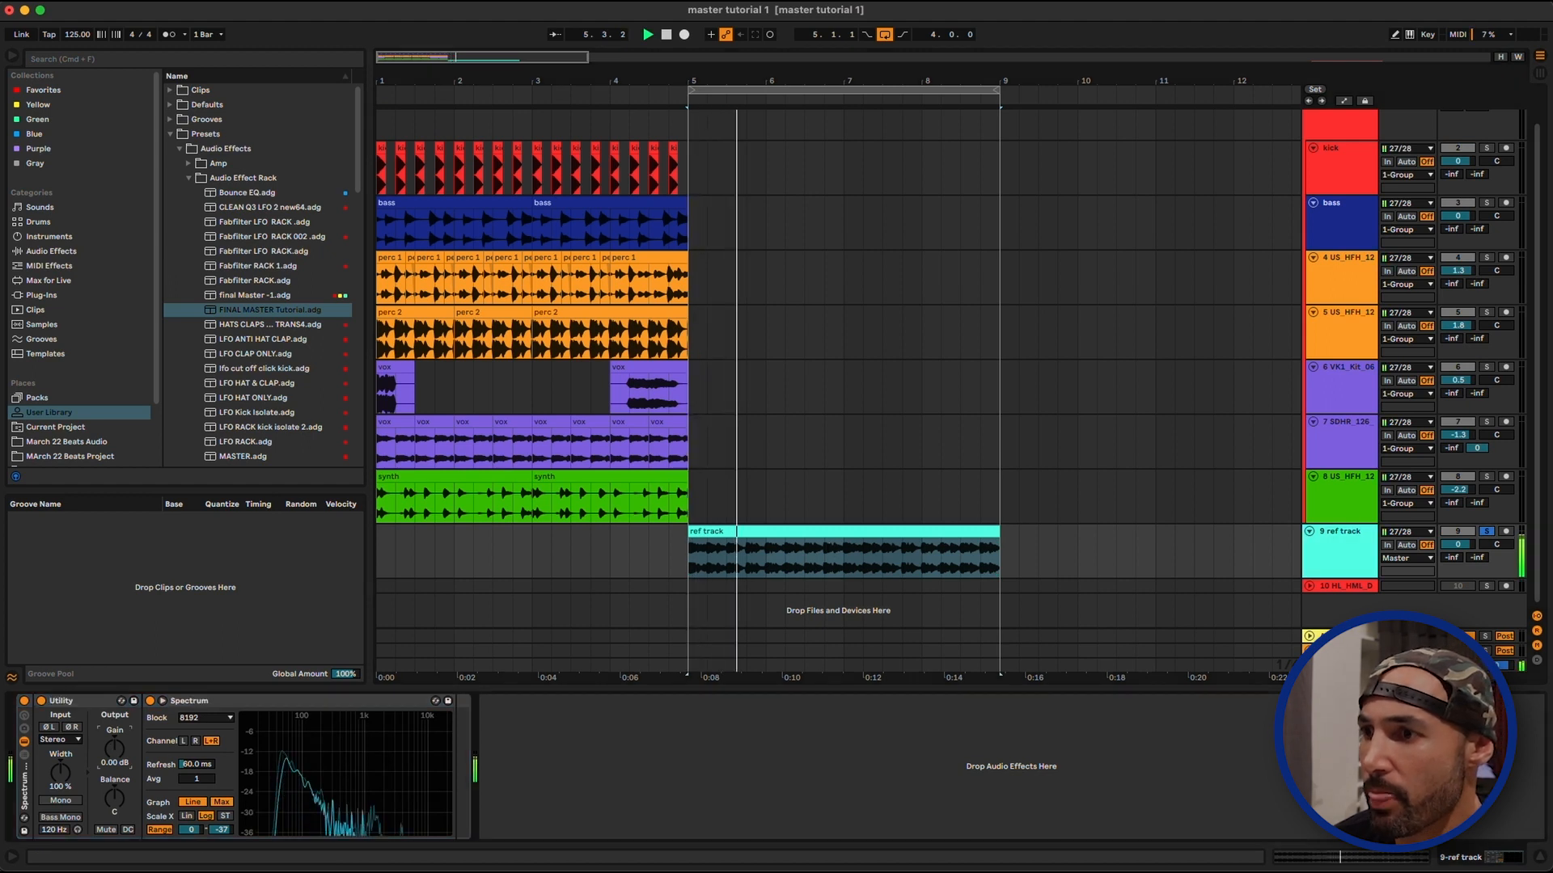
left_click_drag(114, 748, 114, 754)
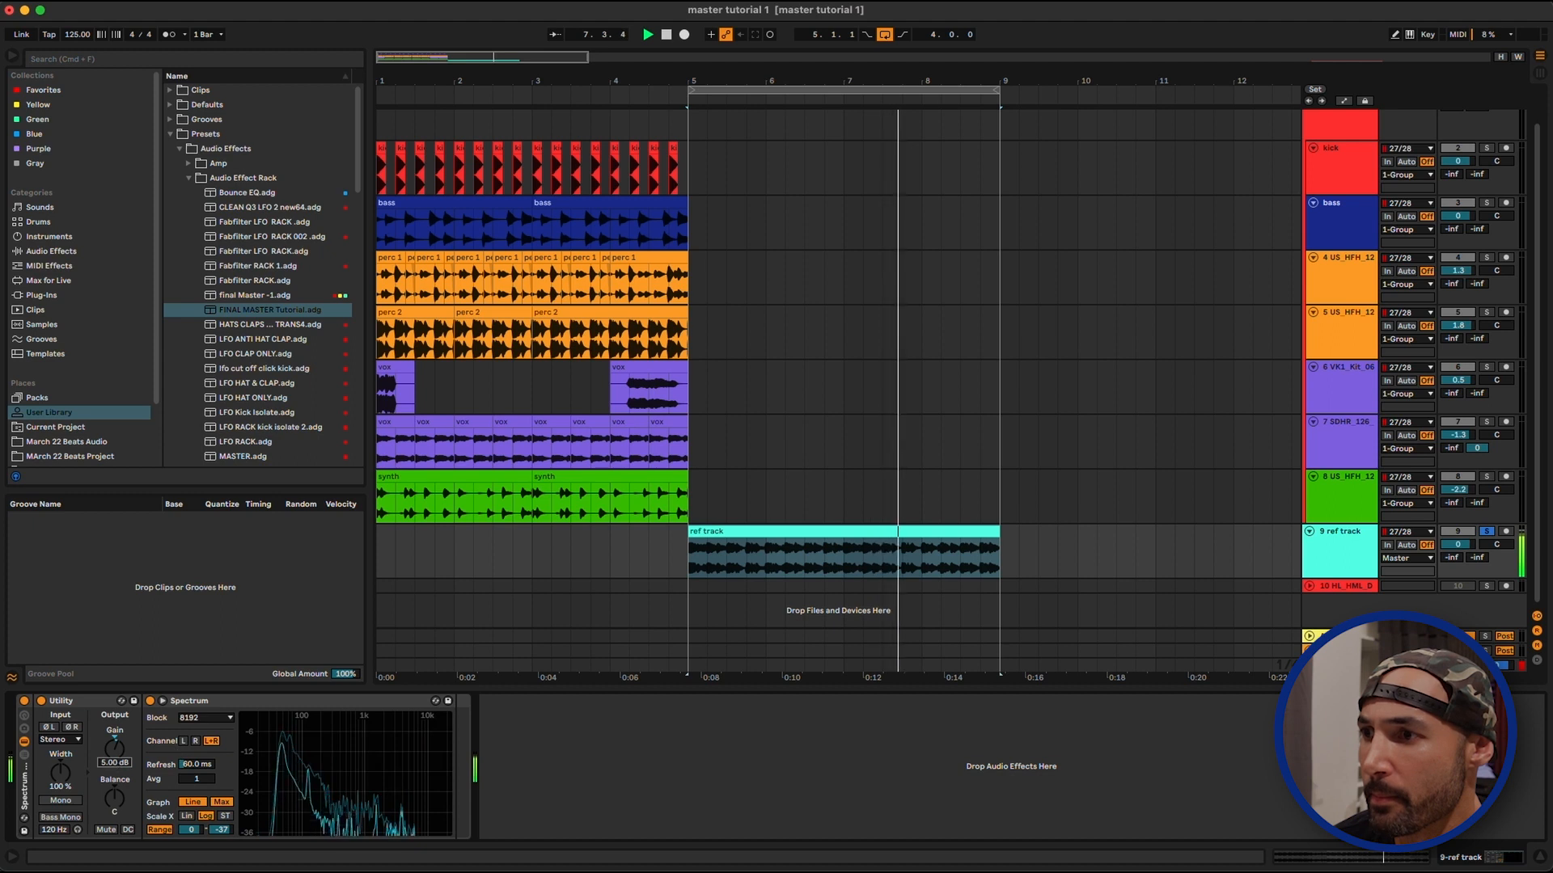
left_click_drag(114, 749, 114, 742)
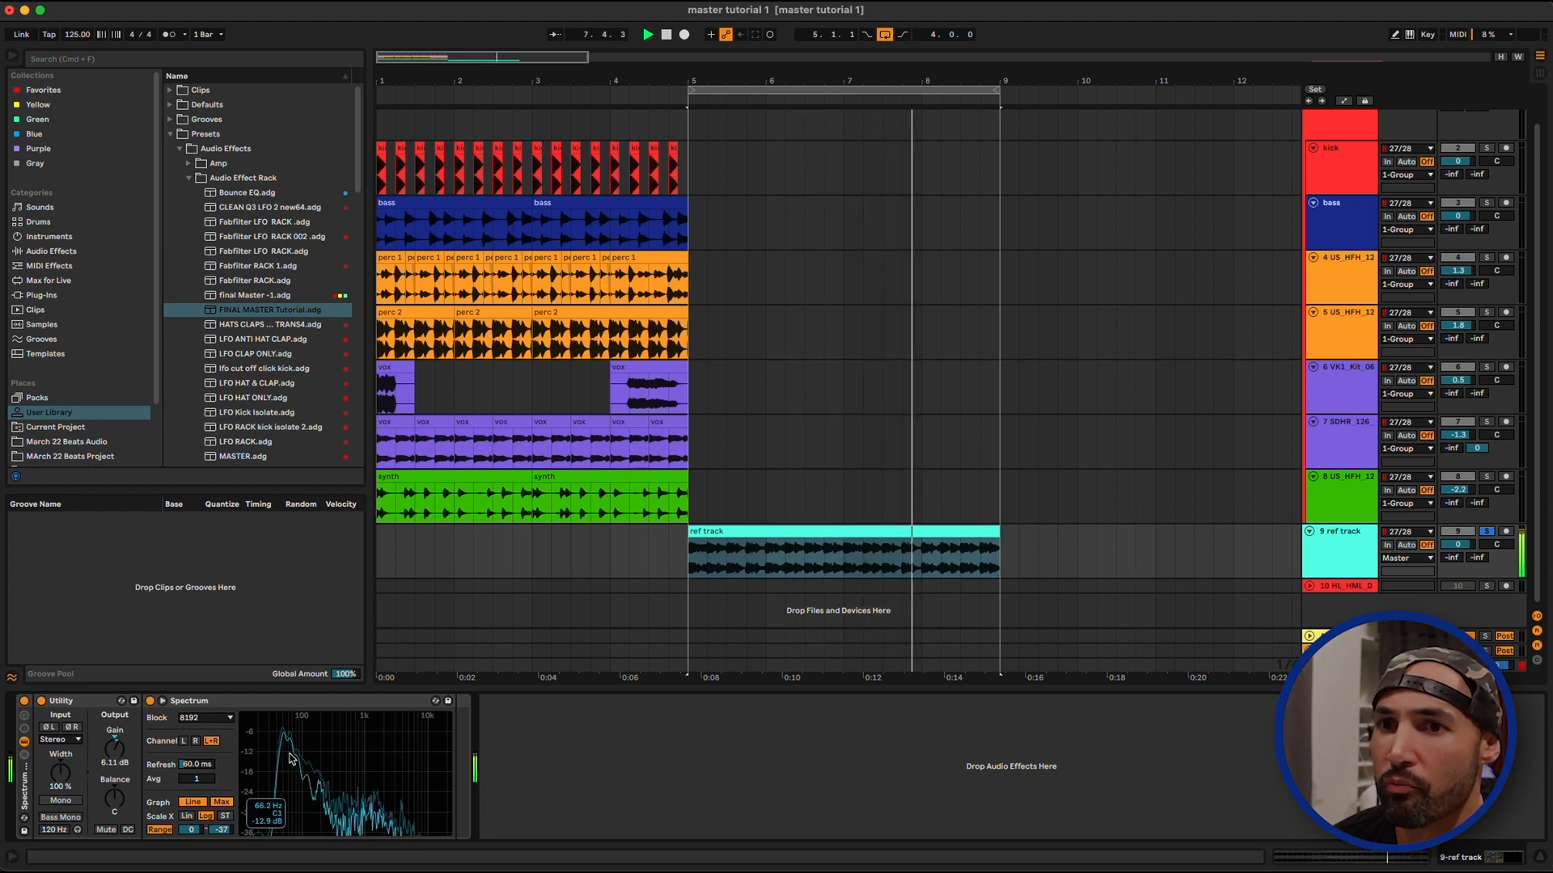
Stop playback and move the four-bar loop to 3.1.1 so it spans the end of the mix and the start of the reference clip
left_click(859, 307)
key("space")
left_click_drag(736, 84, 502, 94)
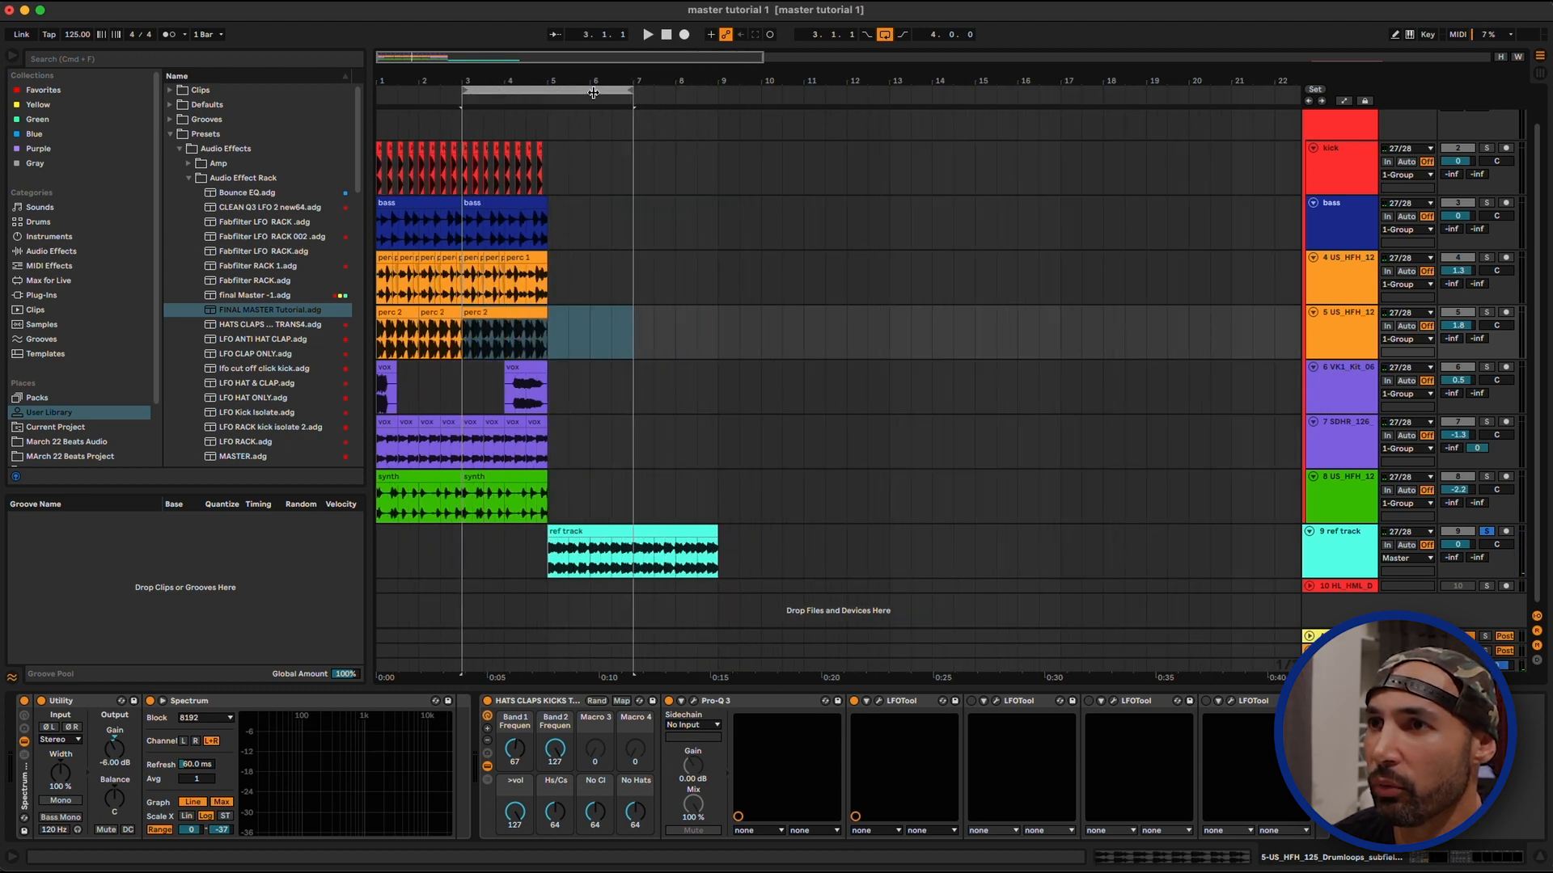
Unsolo the reference track and play the loop to compare the mastered group with the reference
key("space")
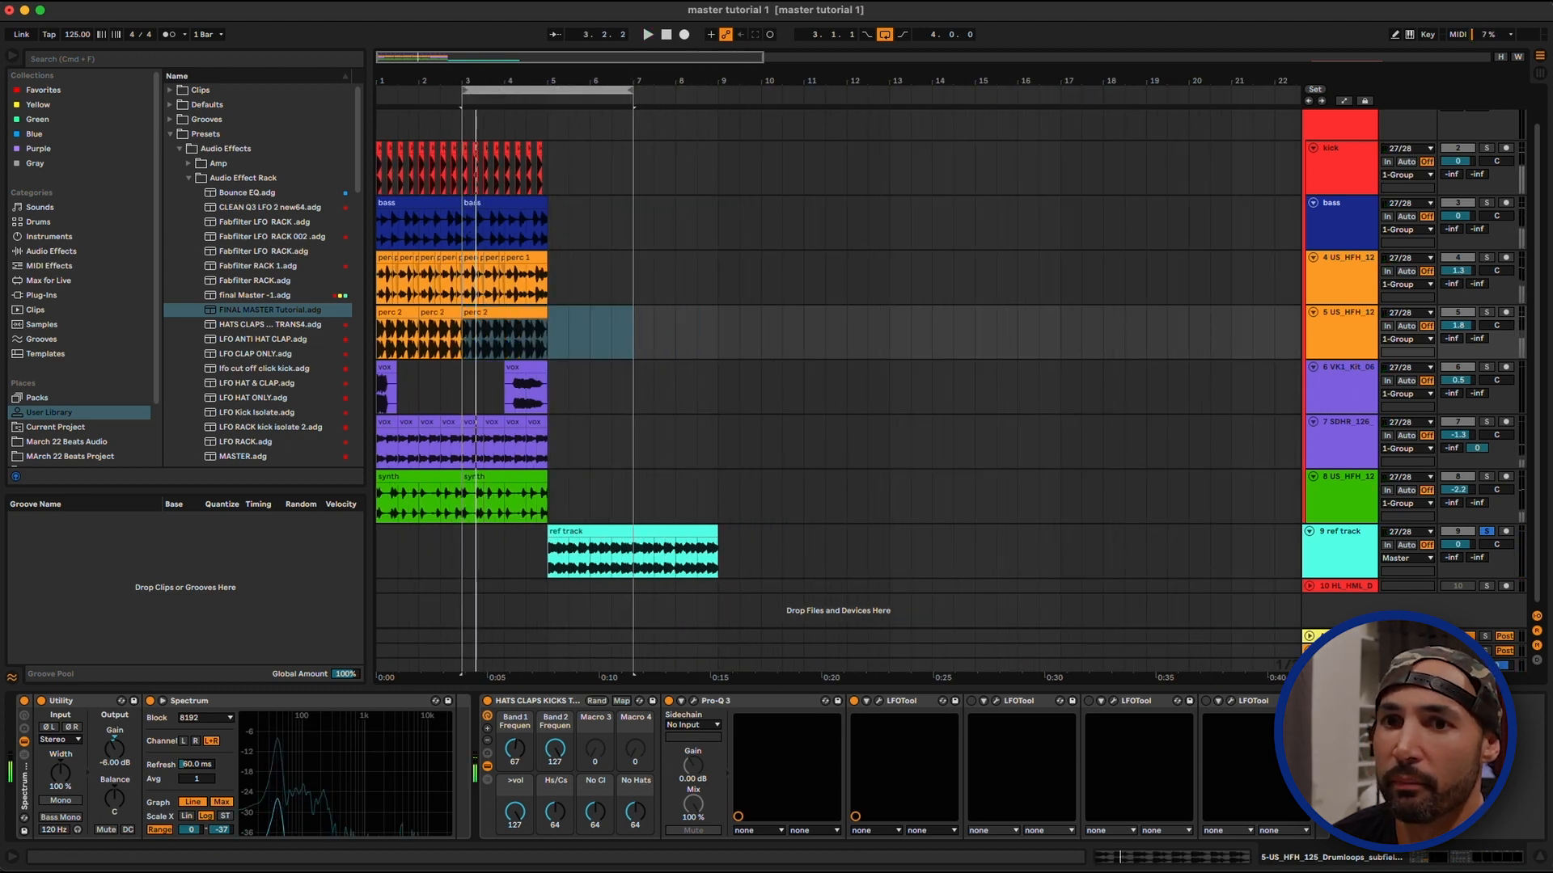
left_click(1489, 532)
left_click(1488, 533)
key("space")
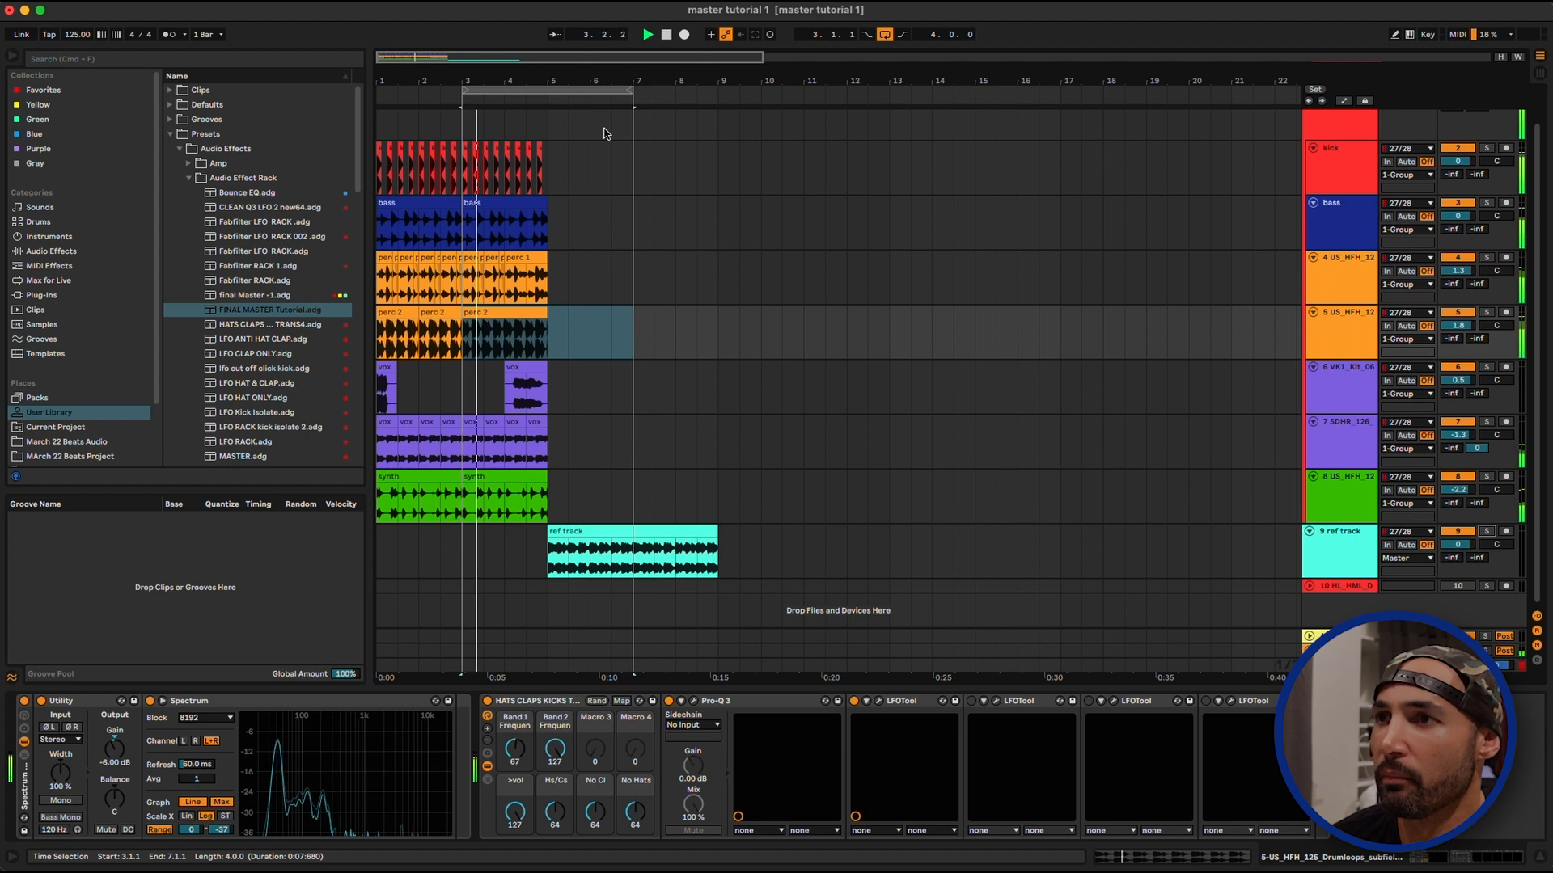
left_click_drag(547, 78, 579, 80)
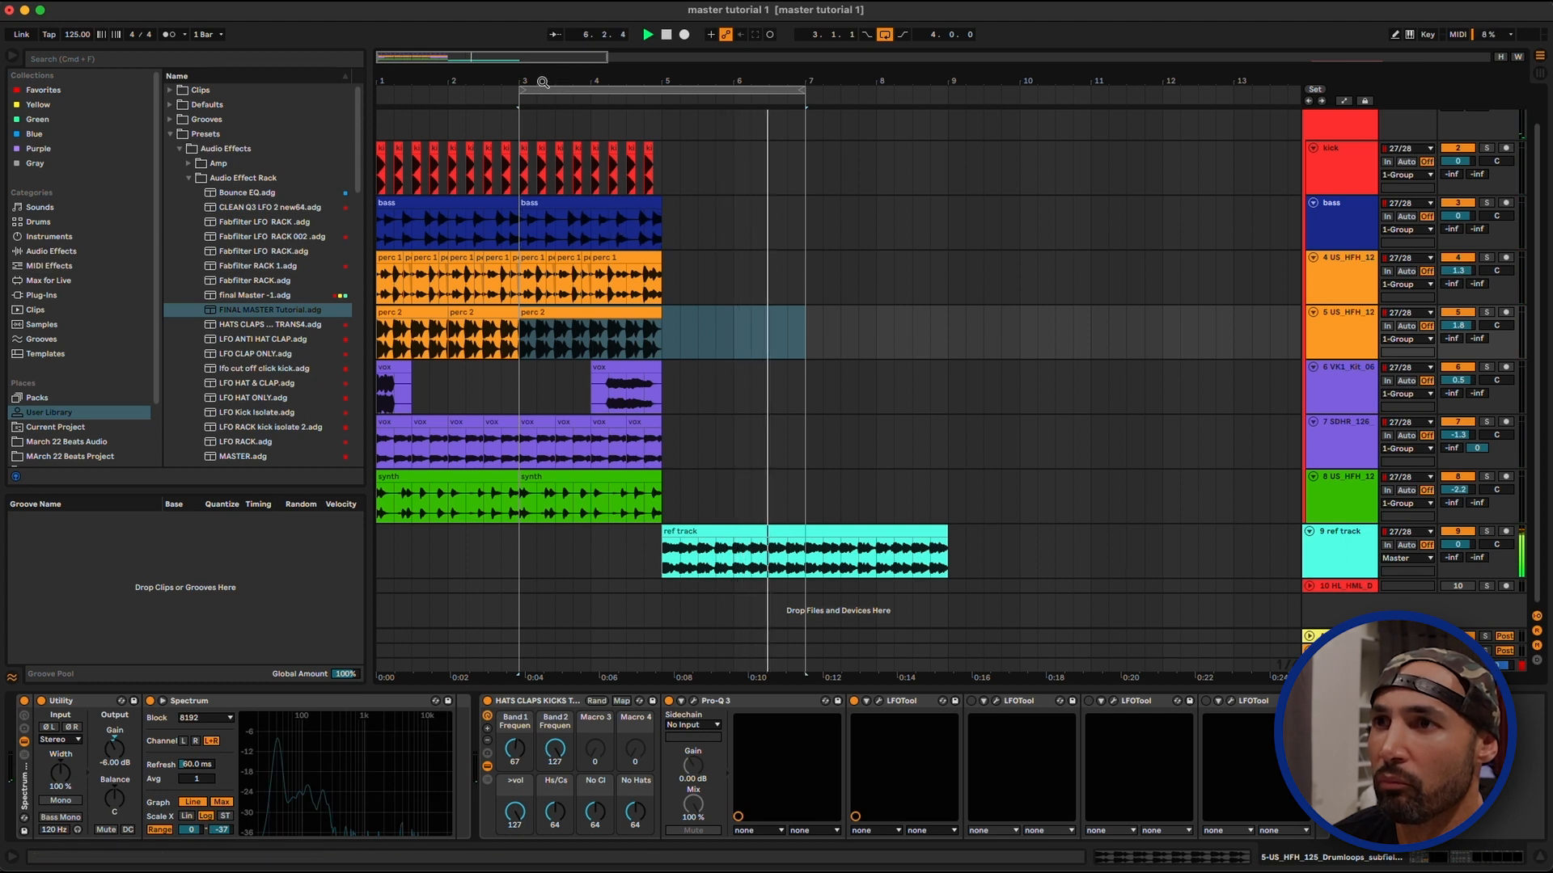
left_click_drag(524, 89, 523, 83)
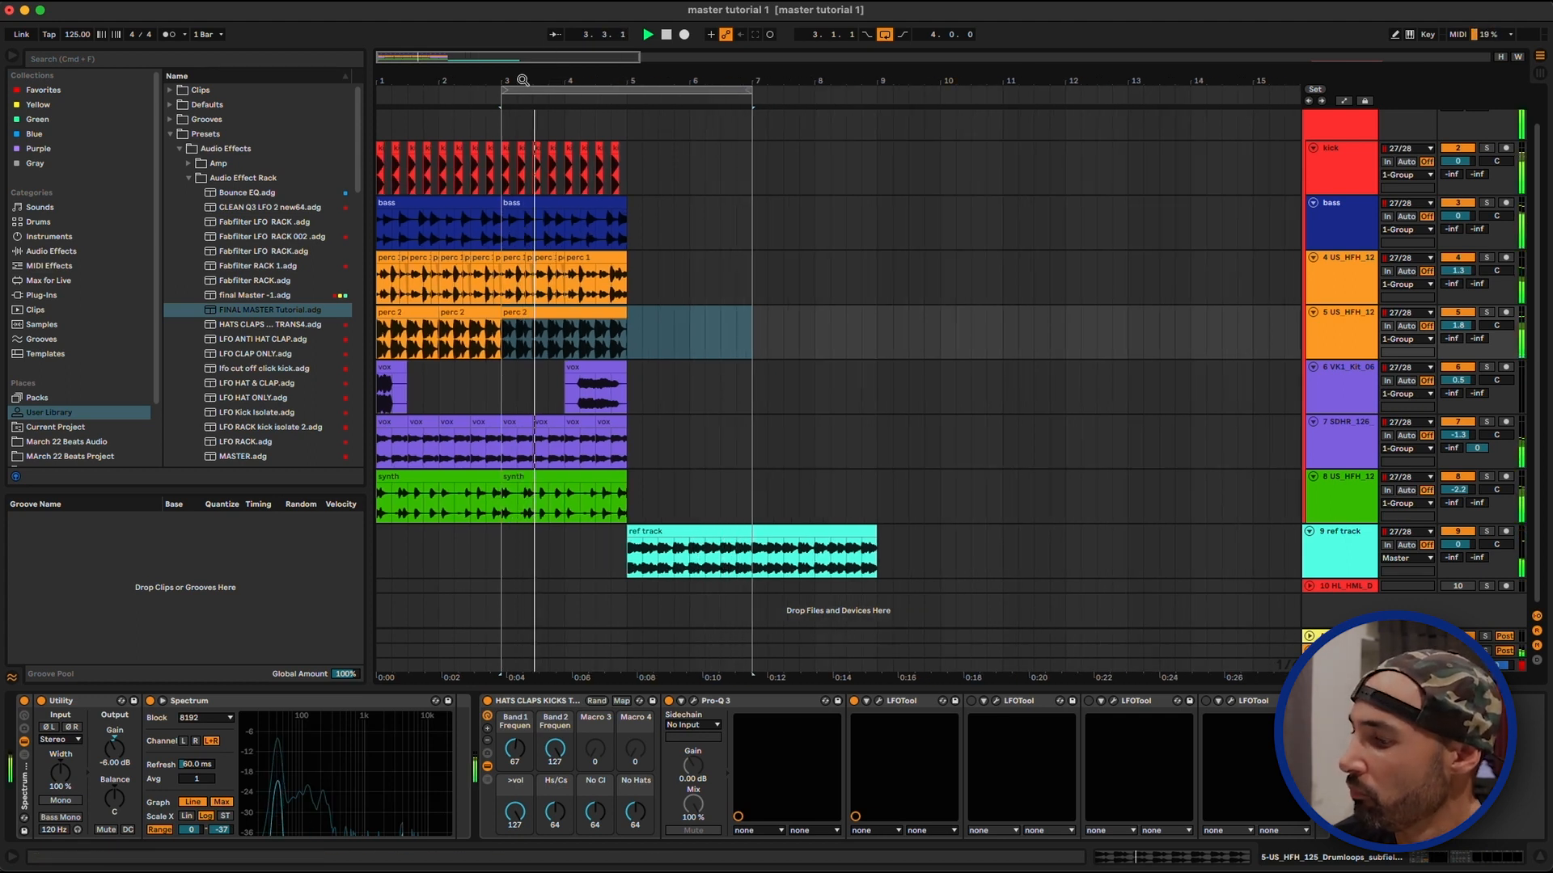
Raise the kick track's volume to 0.7 dB while the comparison loop plays
left_click(1349, 170)
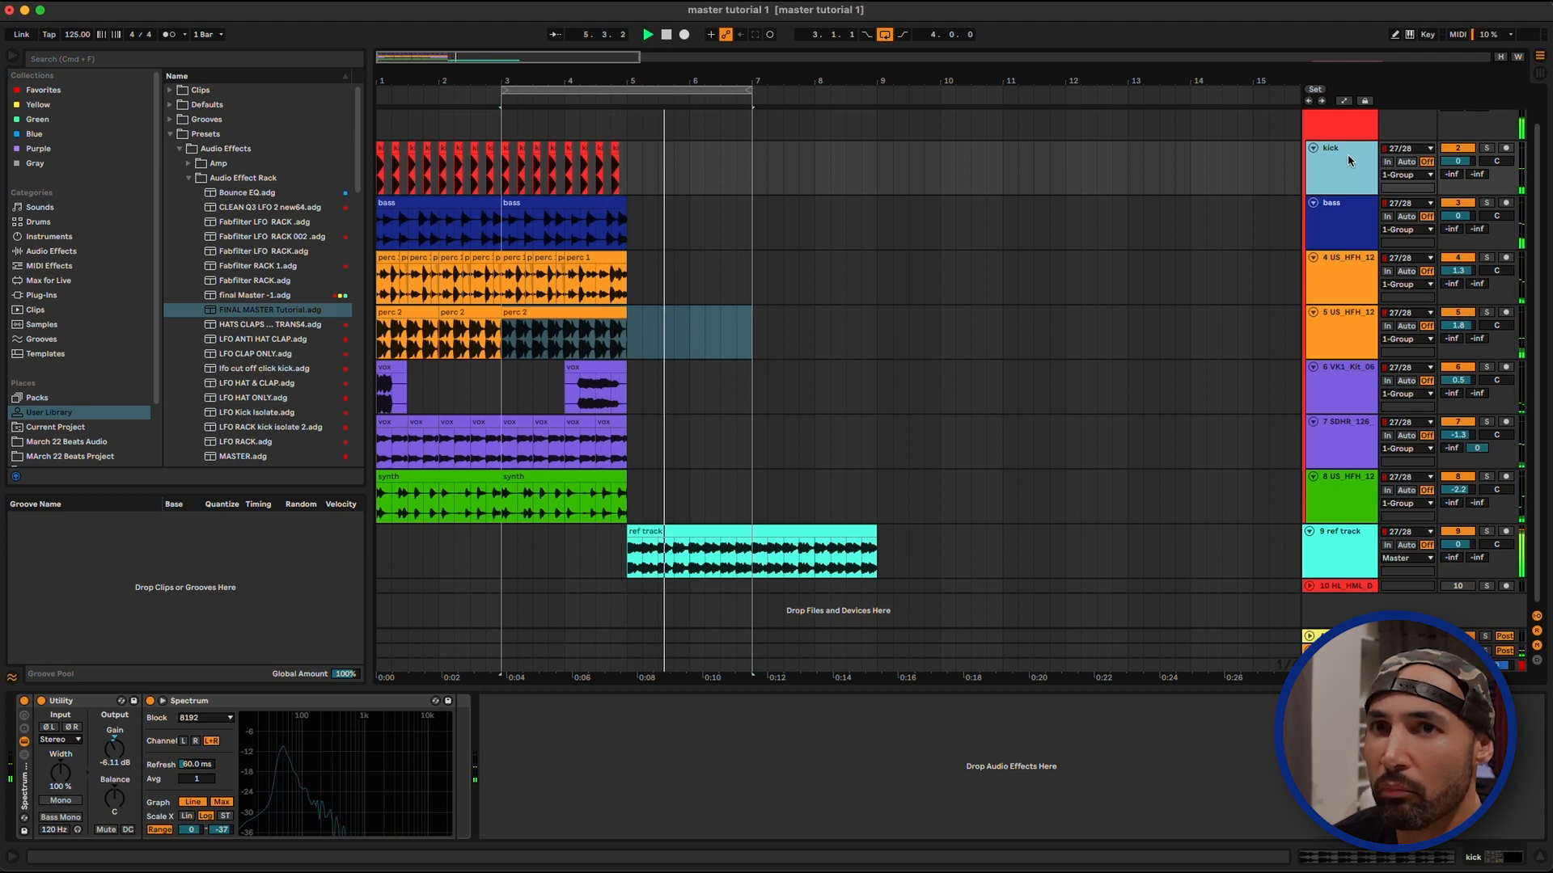
key("Up")
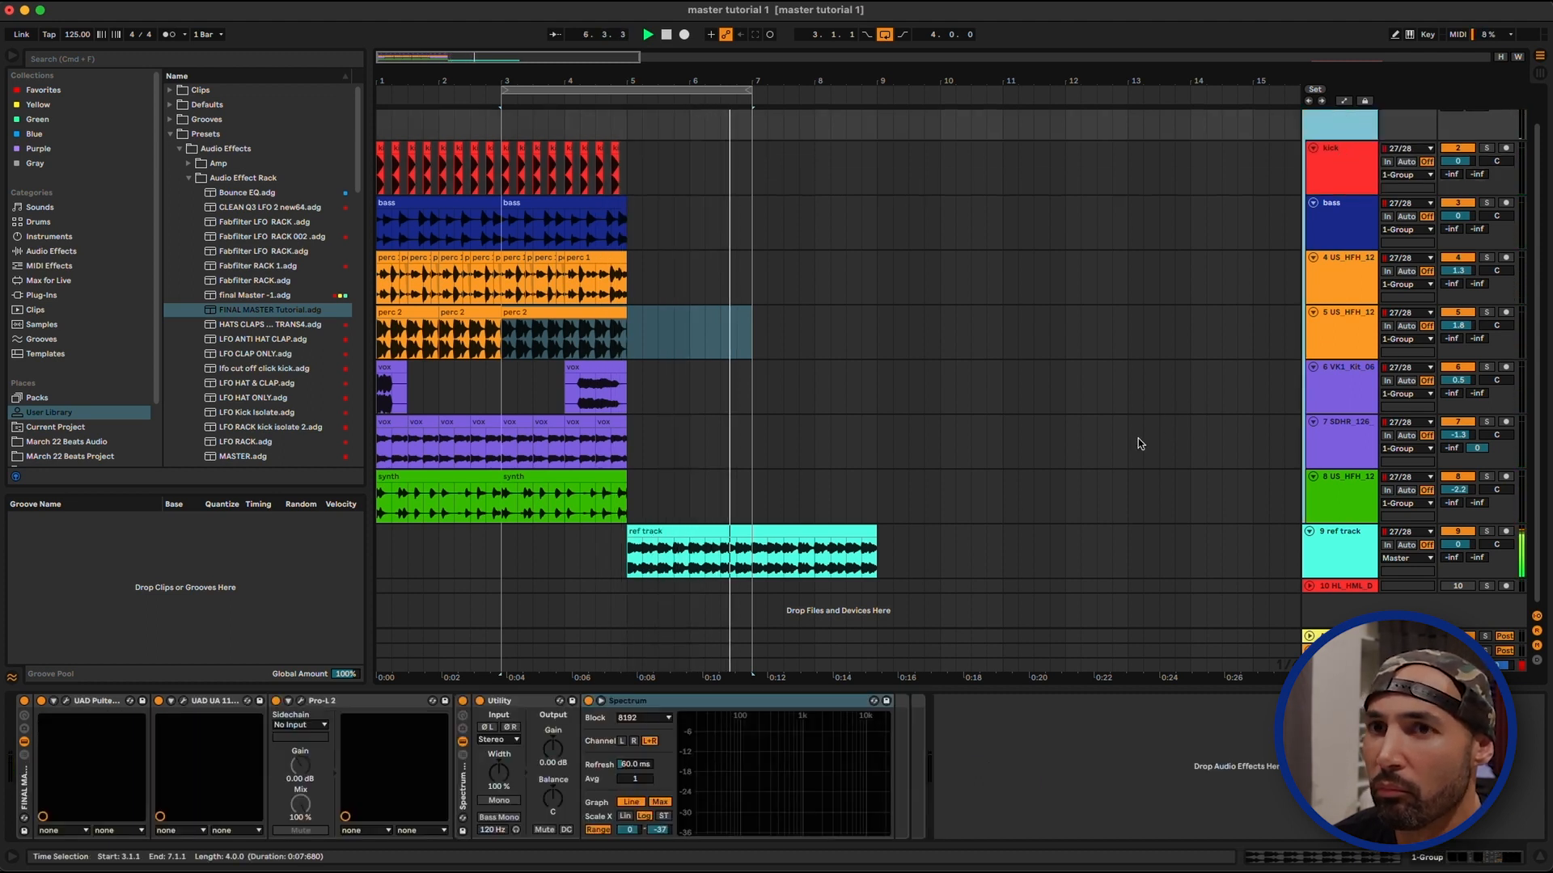
scroll(1138, 444, "up", 2)
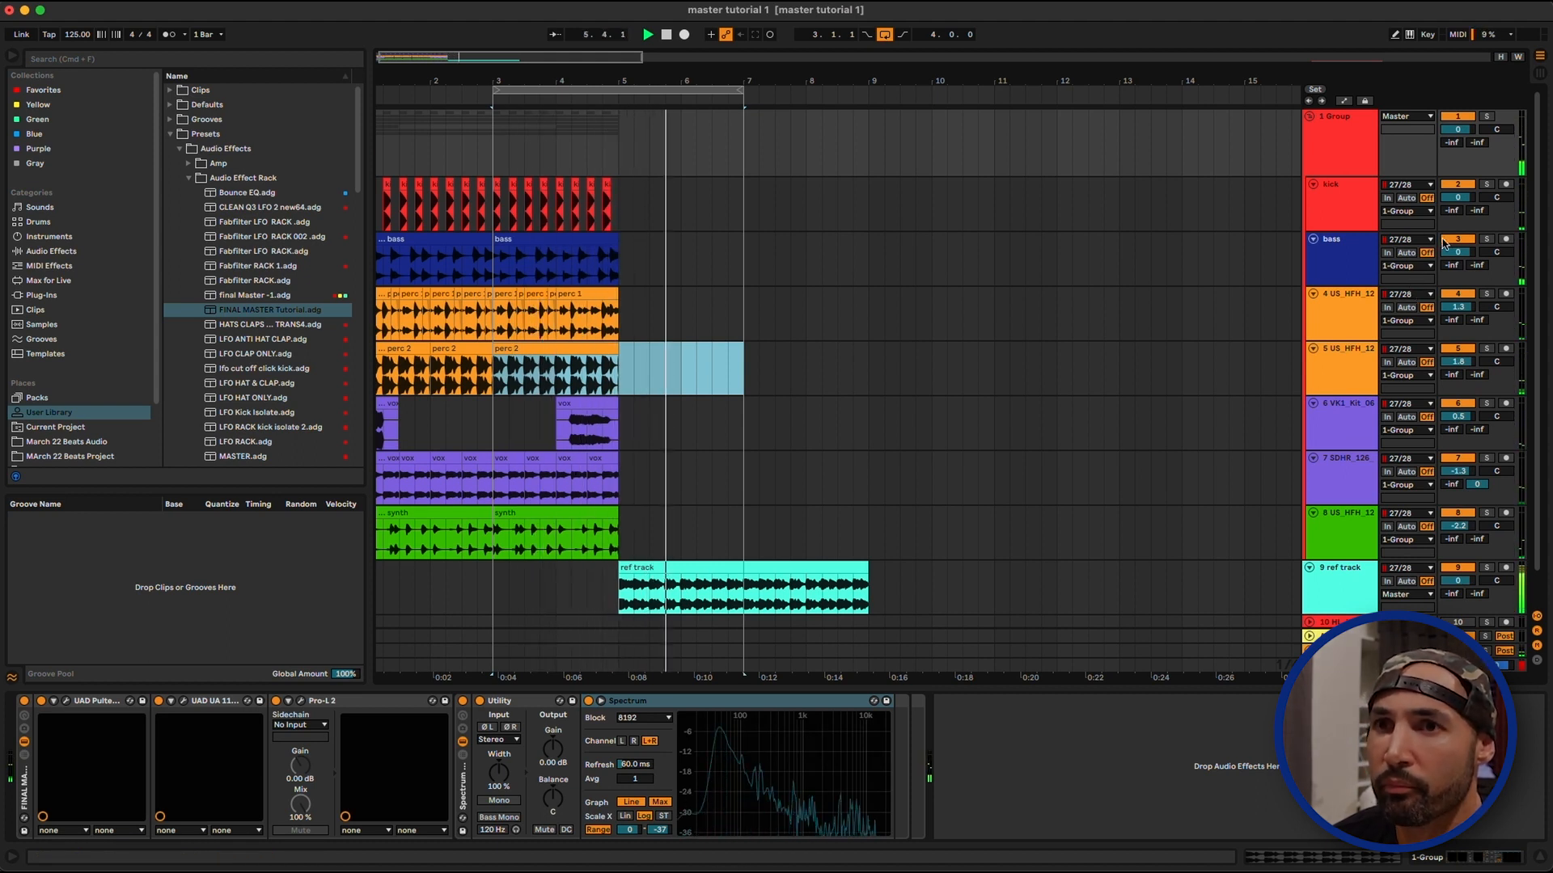
left_click_drag(1459, 201, 1460, 194)
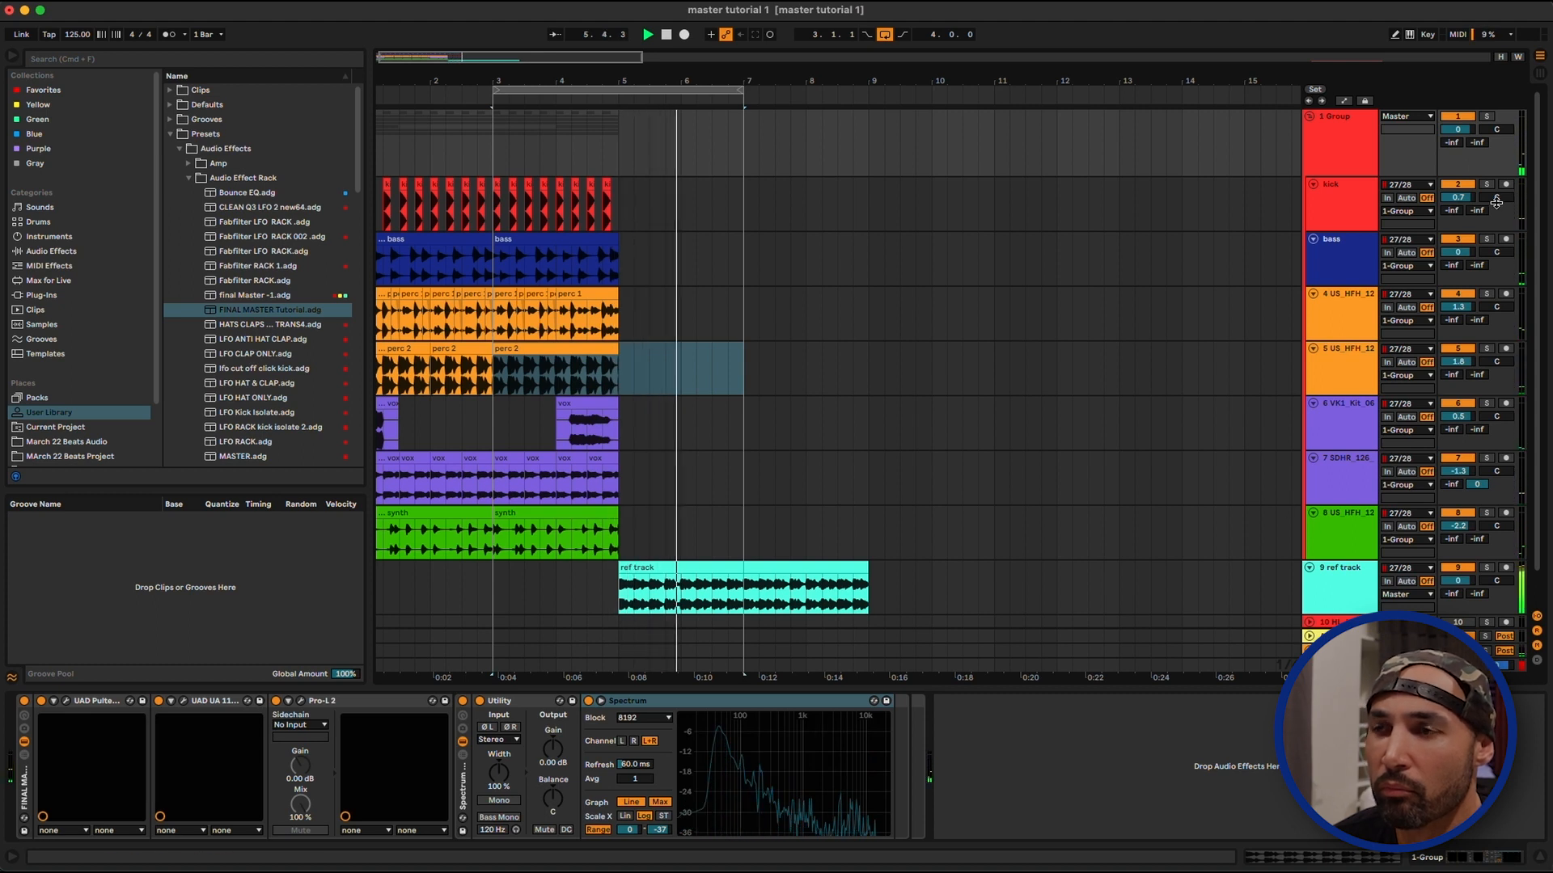
Move the four-bar loop to 1.1.1 so it covers the grouped mix, and play it back
left_click_drag(442, 71, 442, 76)
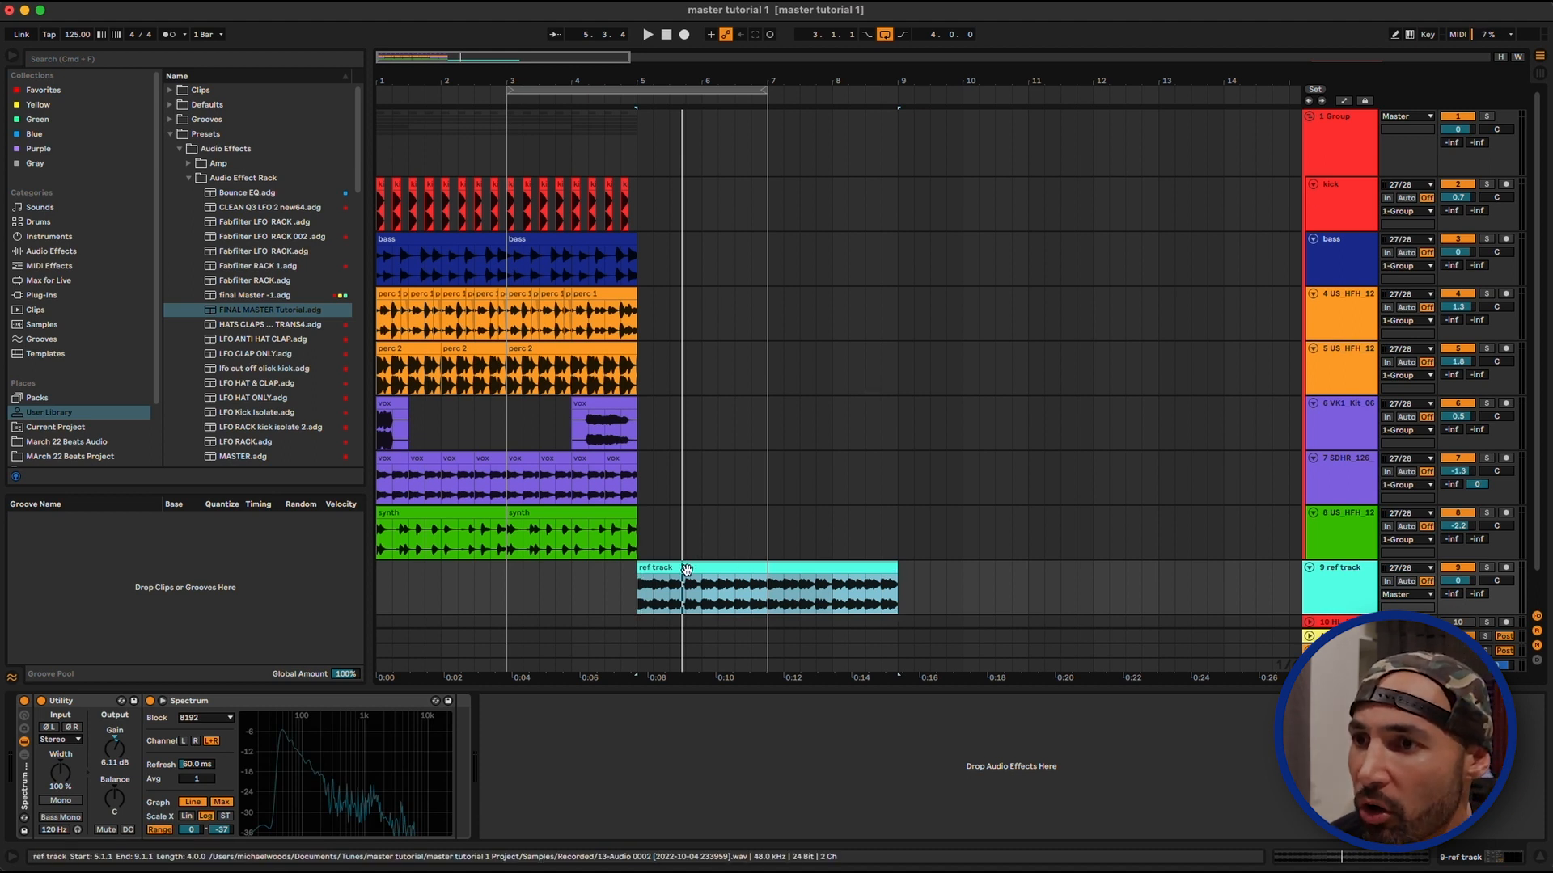
left_click_drag(559, 77, 419, 90)
key("space")
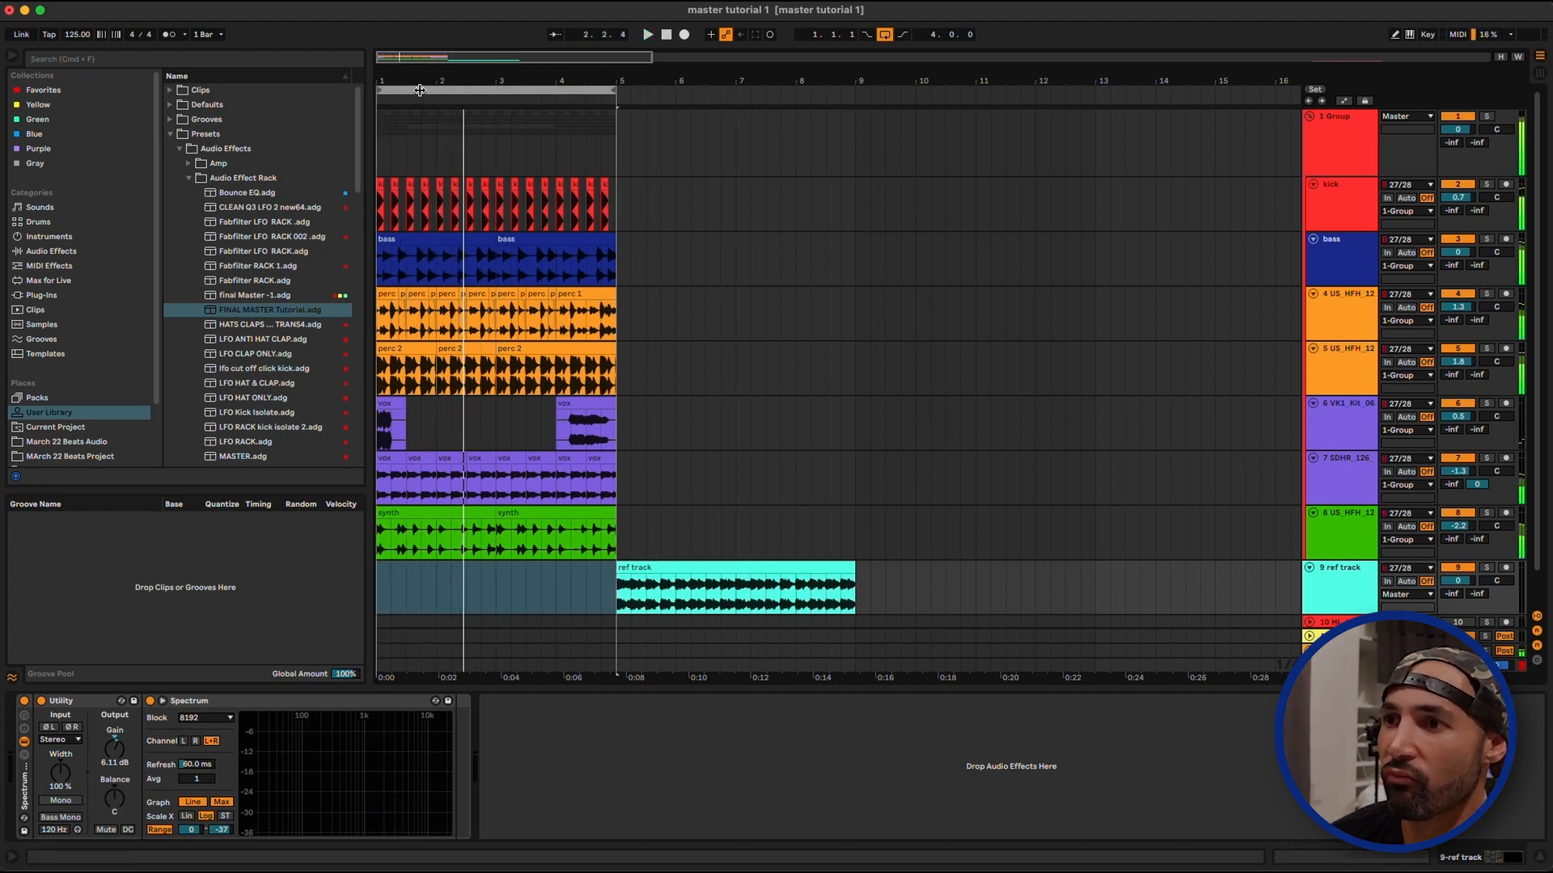
left_click_drag(411, 81, 418, 82)
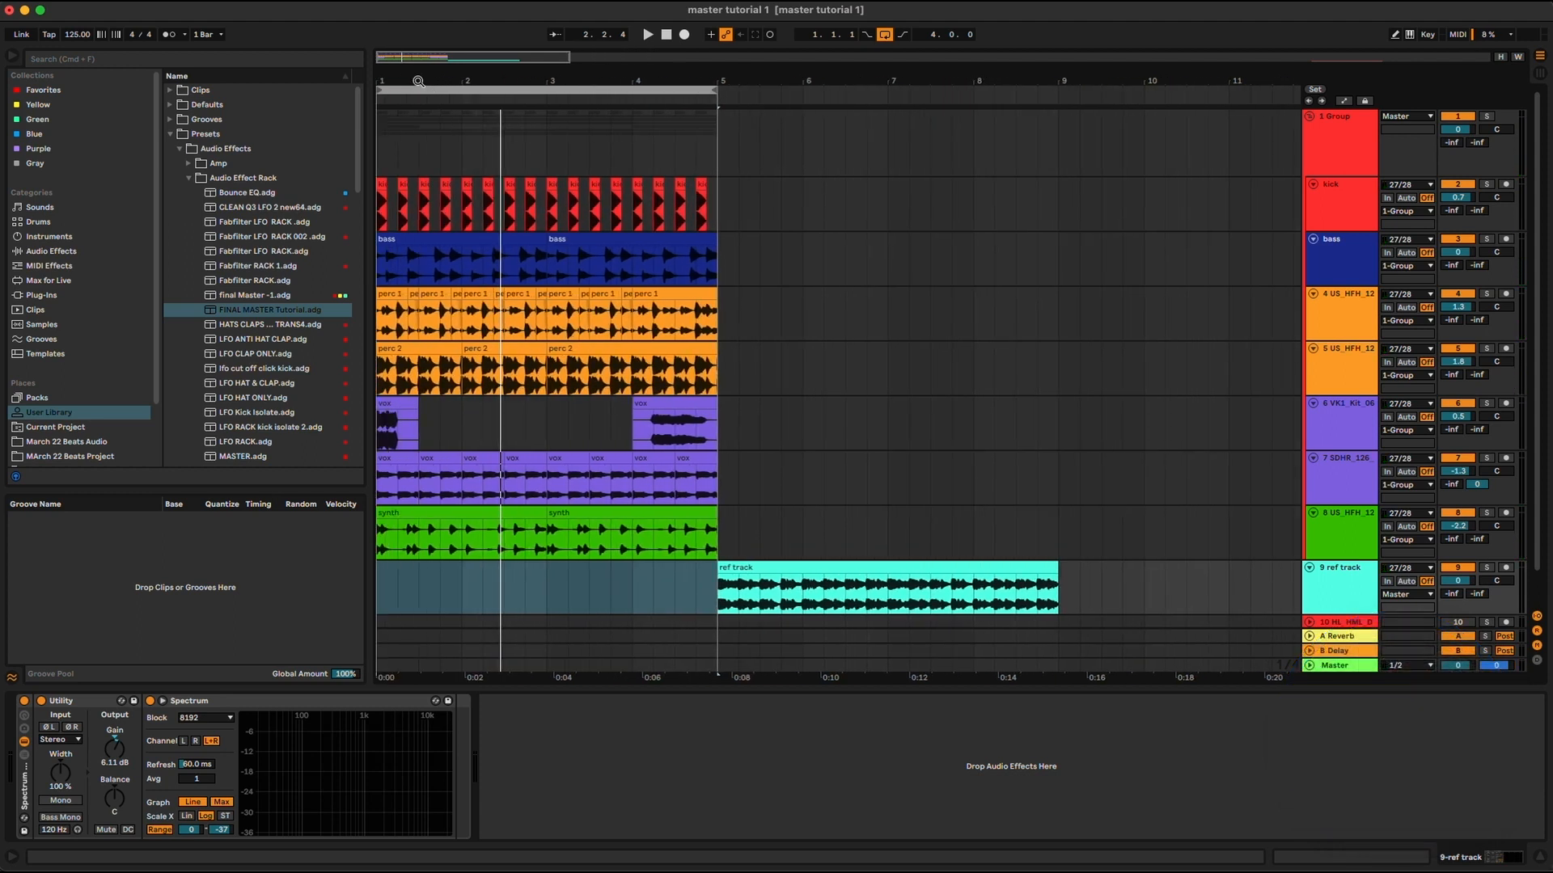